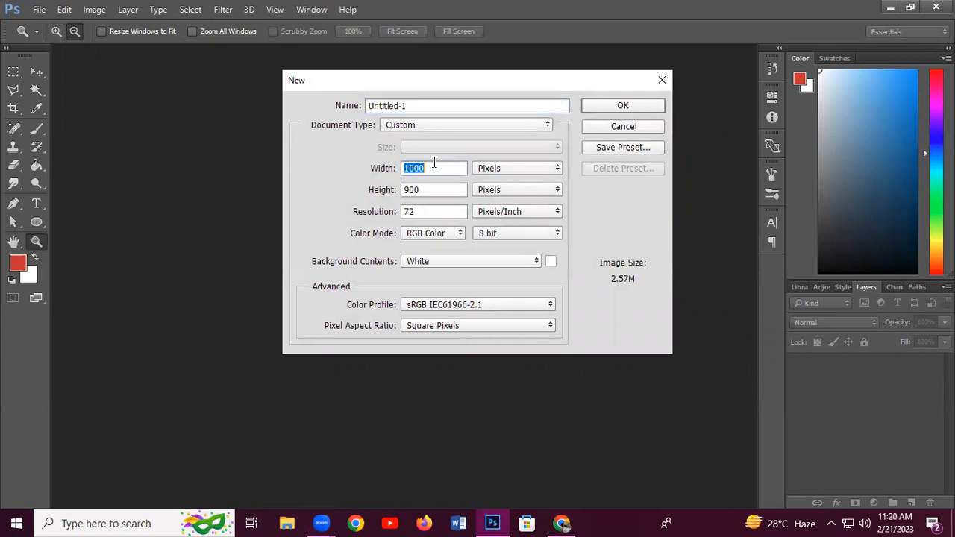
Create a new document 1080 px wide and 1080 px high named fb_post
{"action": "left_click", "coordinate": [434, 163]}
{"action": "key", "text": "BackSpace"}
{"action": "key", "text": "BackSpace"}
{"action": "key", "text": "BackSpace"}
{"action": "type", "text": "080"}
{"action": "double_click", "coordinate": [437, 189]}
{"action": "type", "text": "1080"}
{"action": "double_click", "coordinate": [442, 101]}
{"action": "key", "text": "BackSpace"}
{"action": "key", "text": "BackSpace"}
{"action": "key", "text": "BackSpace"}
{"action": "key", "text": "BackSpace"}
{"action": "key", "text": "BackSpace"}
{"action": "key", "text": "BackSpace"}
{"action": "key", "text": "BackSpace"}
{"action": "key", "text": "BackSpace"}
{"action": "key", "text": "BackSpace"}
{"action": "key", "text": "BackSpace"}
{"action": "type", "text": "fb_post"}
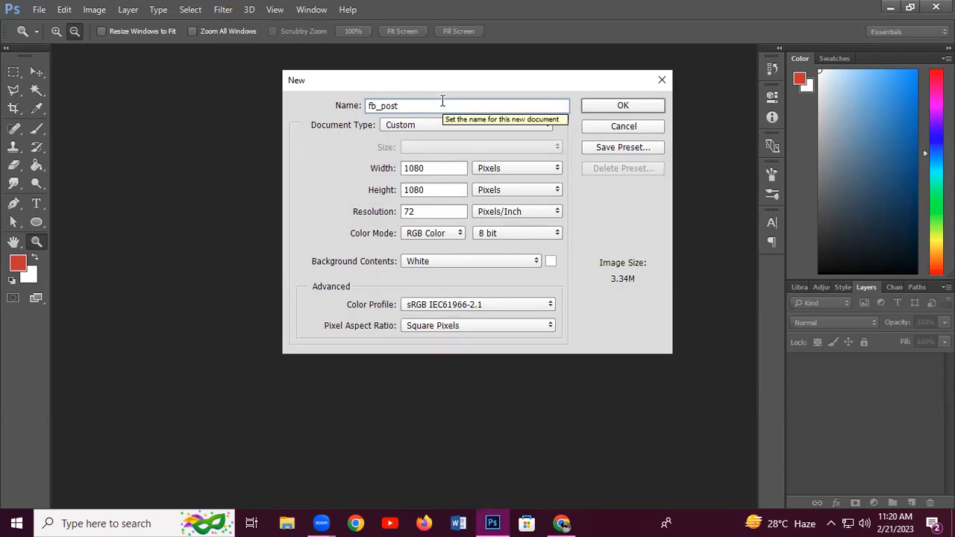
{"action": "key", "text": "Return"}
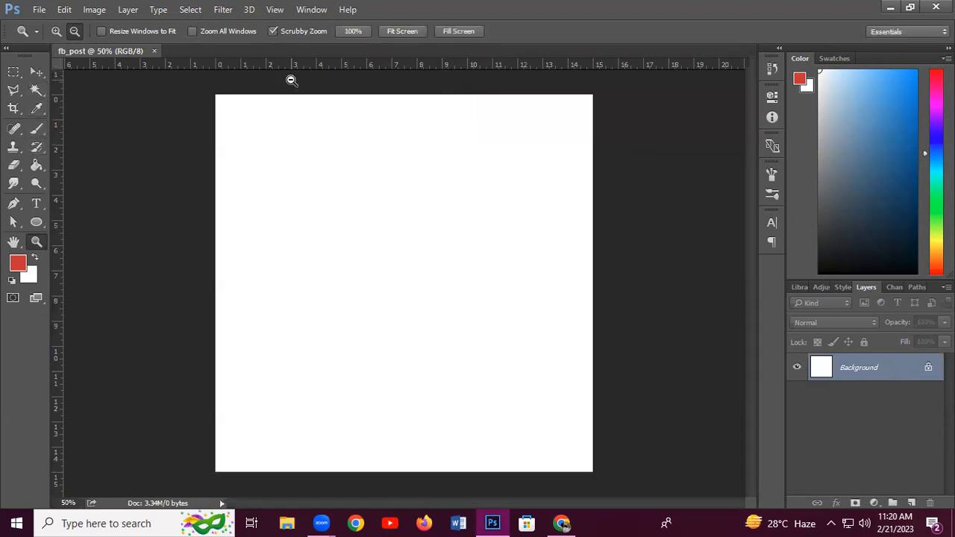
{"action": "key", "text": "ctrl+r"}
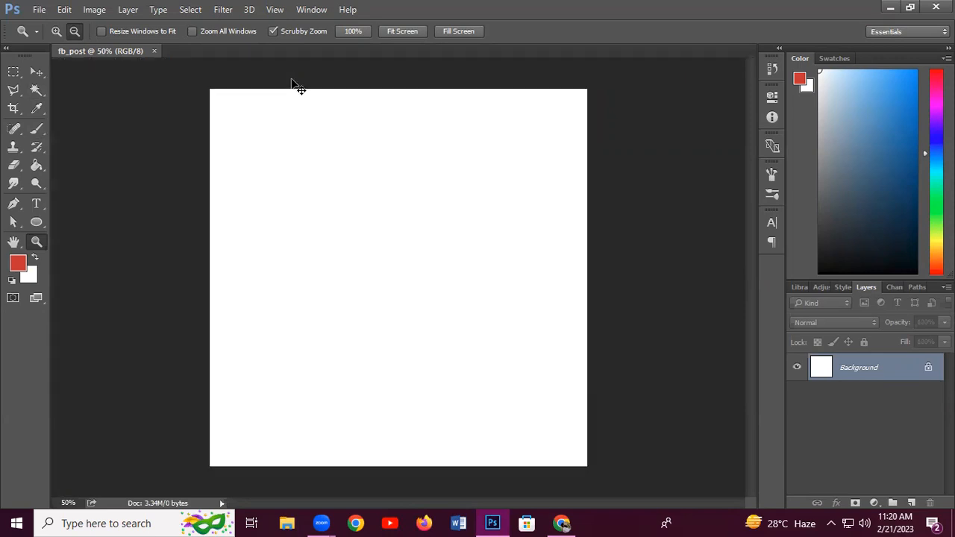
{"action": "key", "text": "ctrl+r"}
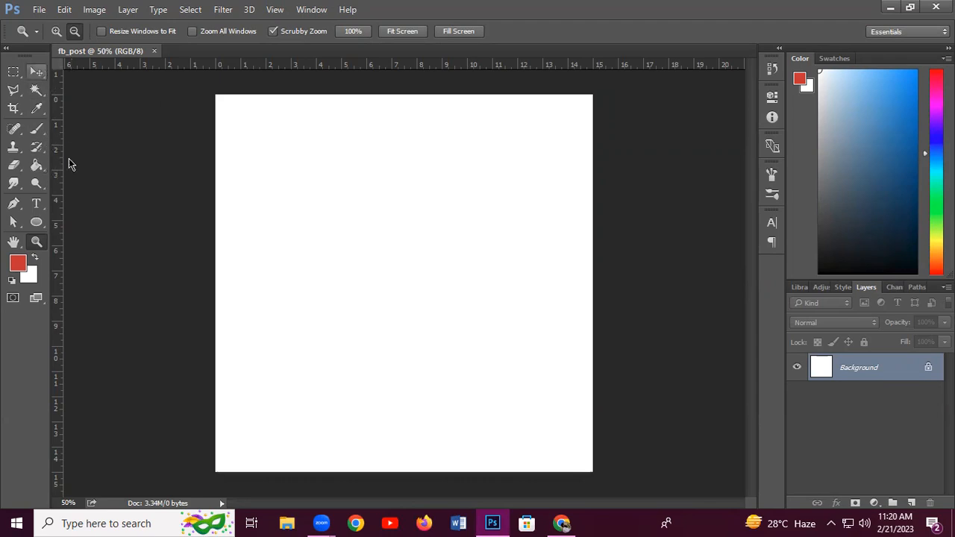
Add two vertical guides, shifting the first one further right
{"action": "left_click_drag", "start_coordinate": [168, 156], "coordinate": [291, 157]}
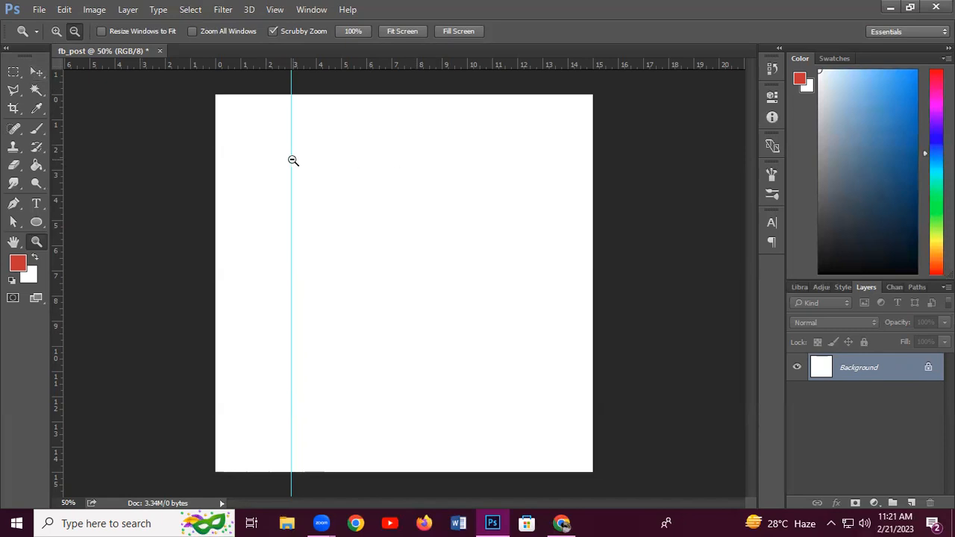
{"action": "left_click", "coordinate": [36, 72]}
{"action": "left_click", "coordinate": [316, 165]}
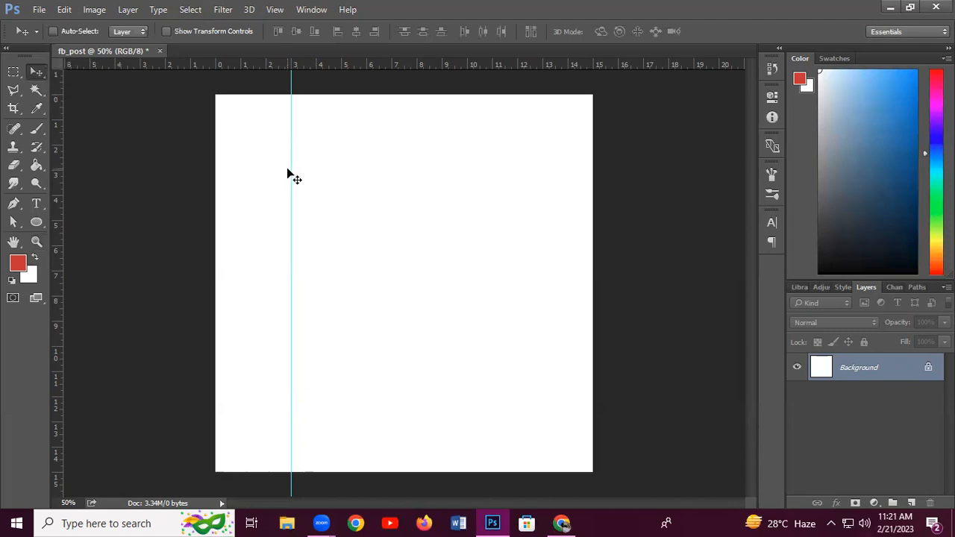
{"action": "left_click_drag", "start_coordinate": [292, 165], "coordinate": [341, 169]}
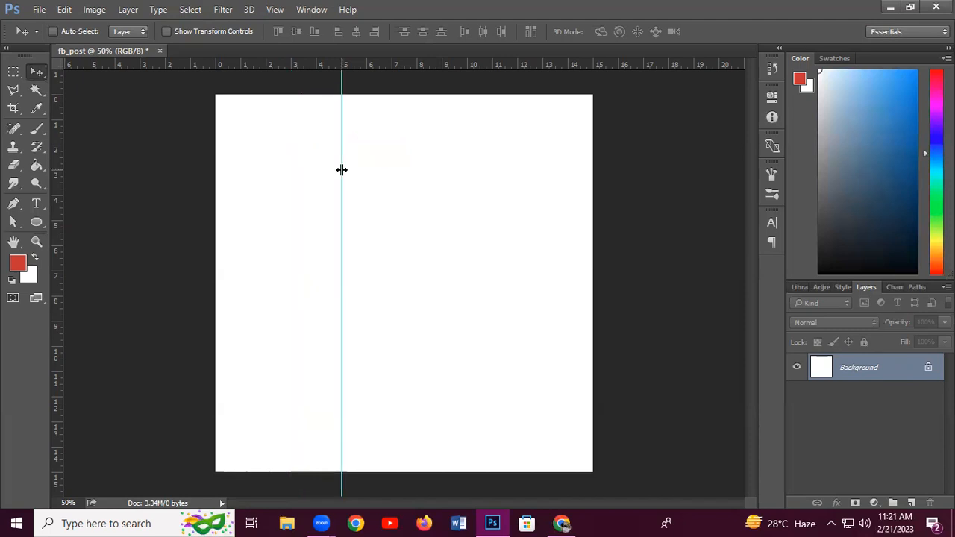
{"action": "left_click_drag", "start_coordinate": [56, 215], "coordinate": [465, 209]}
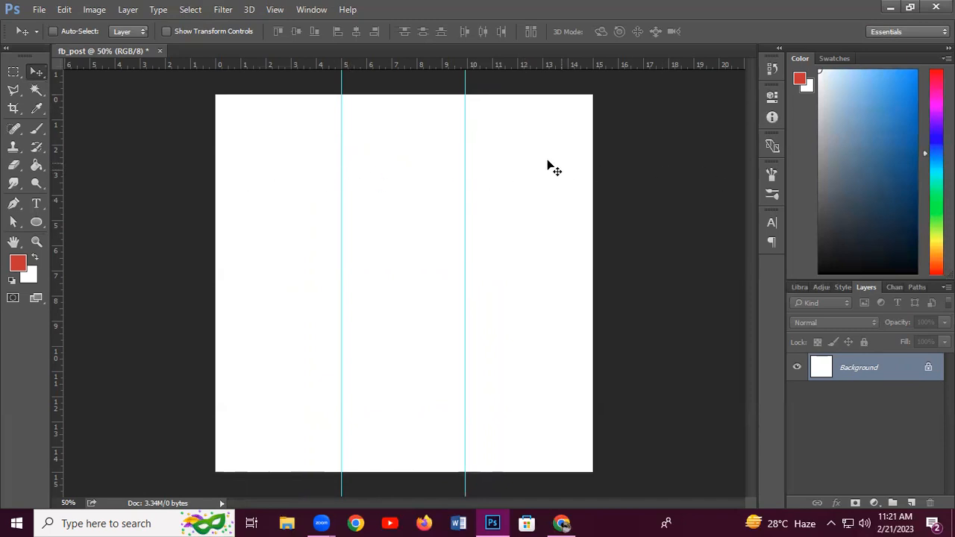
Add two horizontal guides and nudge both slightly lower to finish the 3 × 3 grid
{"action": "left_click_drag", "start_coordinate": [401, 67], "coordinate": [403, 194]}
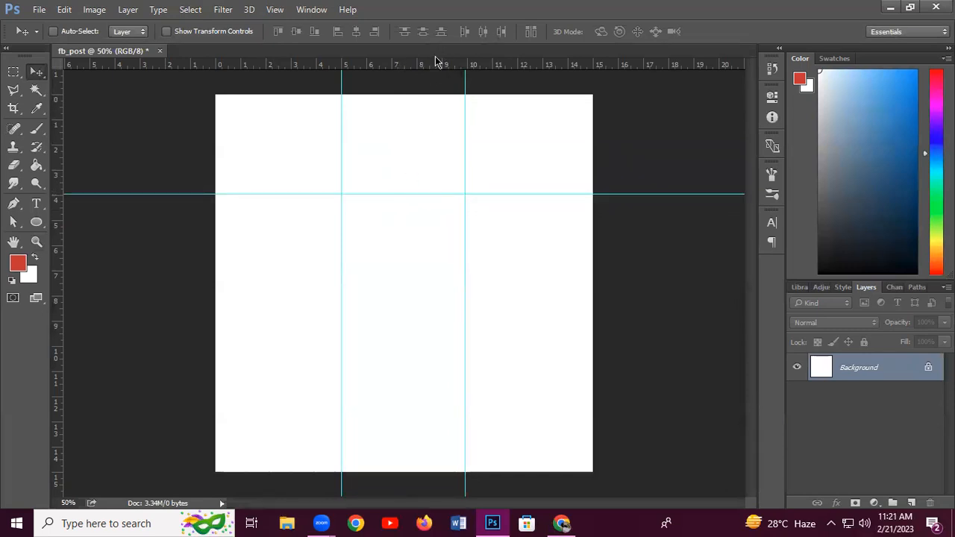
{"action": "left_click_drag", "start_coordinate": [438, 64], "coordinate": [392, 321]}
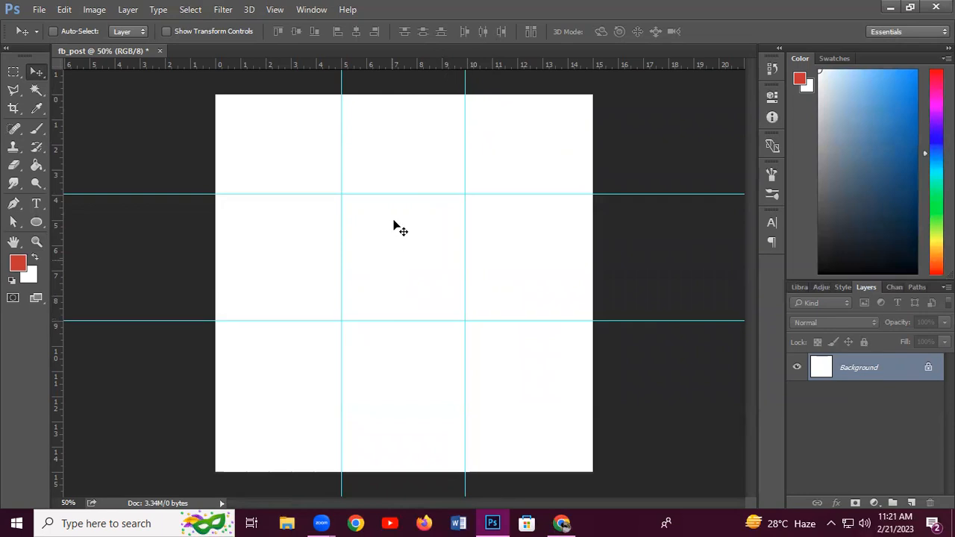
{"action": "left_click_drag", "start_coordinate": [394, 195], "coordinate": [391, 220]}
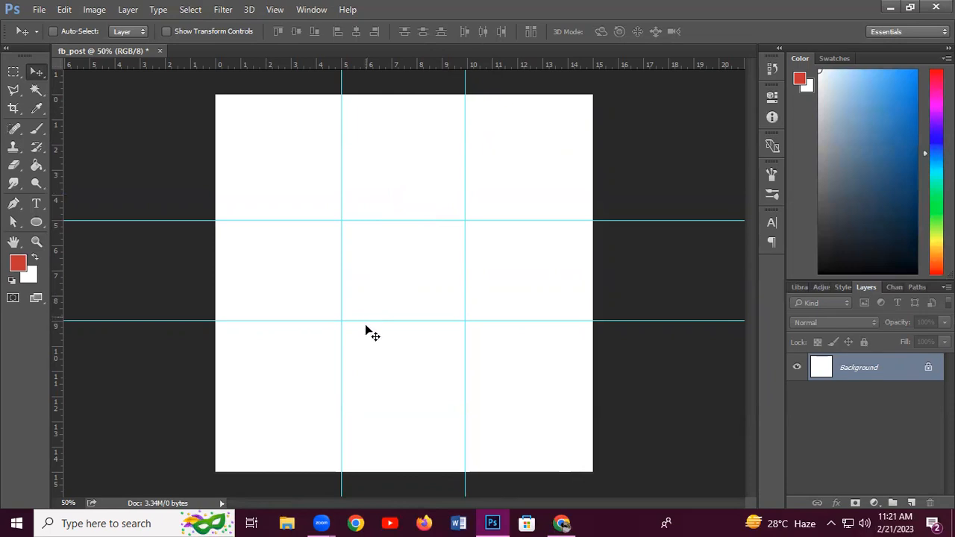
{"action": "left_click_drag", "start_coordinate": [366, 321], "coordinate": [369, 346]}
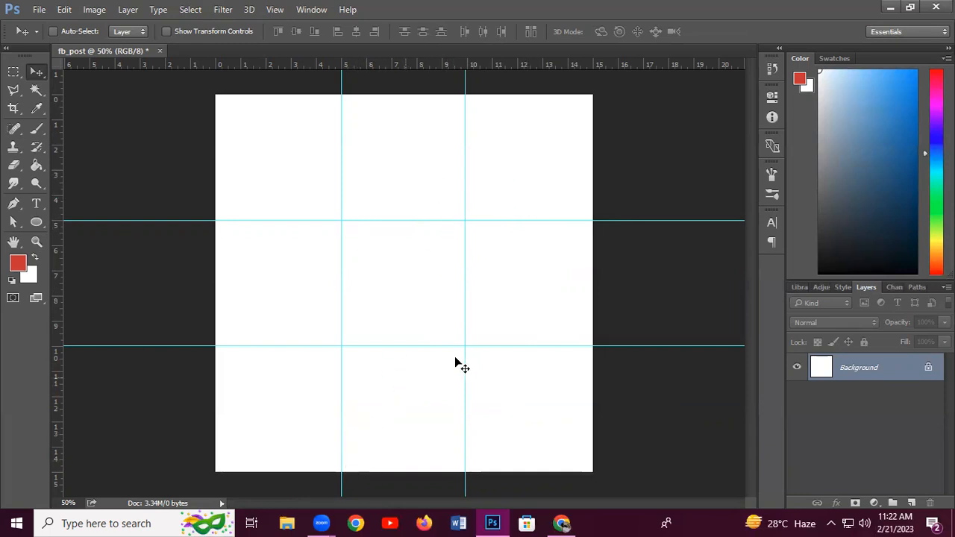
With the Pen tool in Shape mode and no stroke, anchor a shape at the canvas bottom edge
{"action": "left_click", "coordinate": [12, 203]}
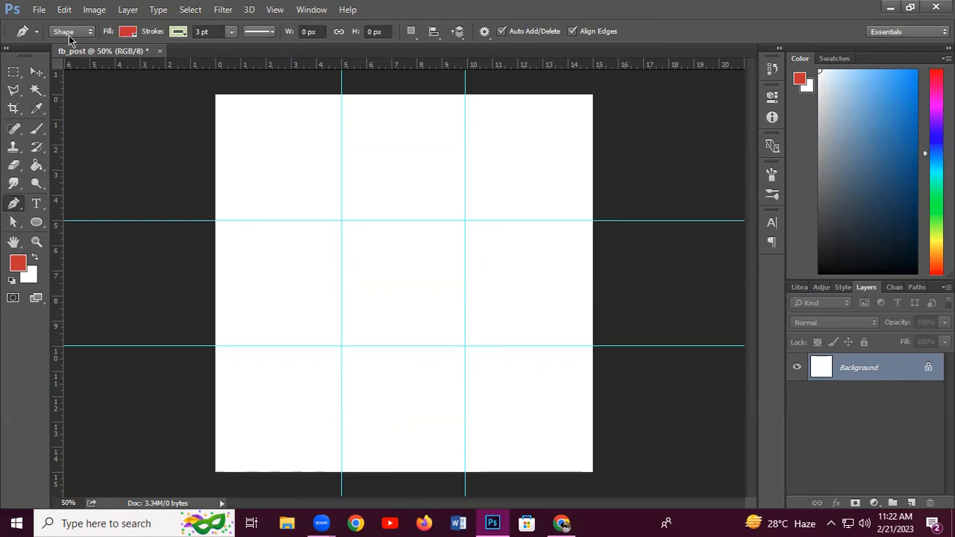
{"action": "left_click", "coordinate": [183, 37]}
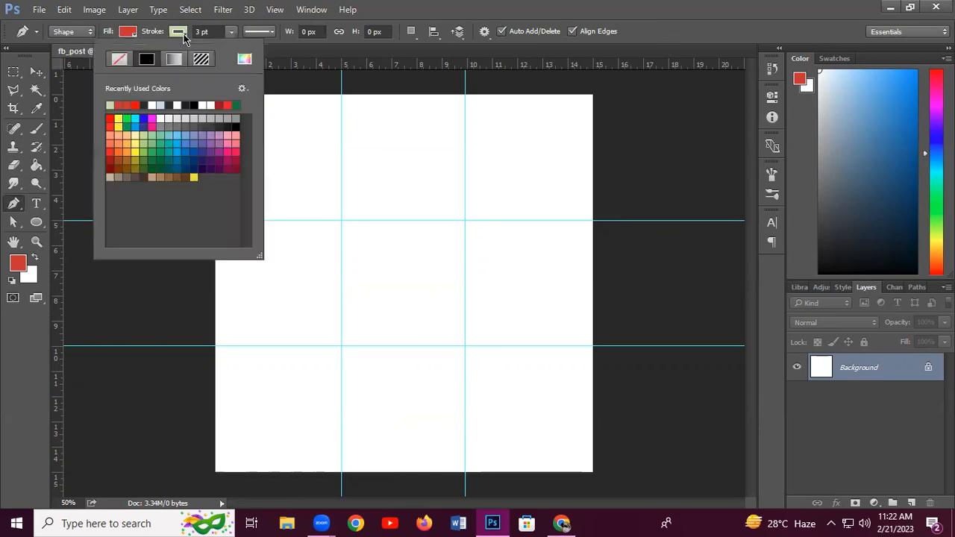
{"action": "left_click", "coordinate": [119, 60]}
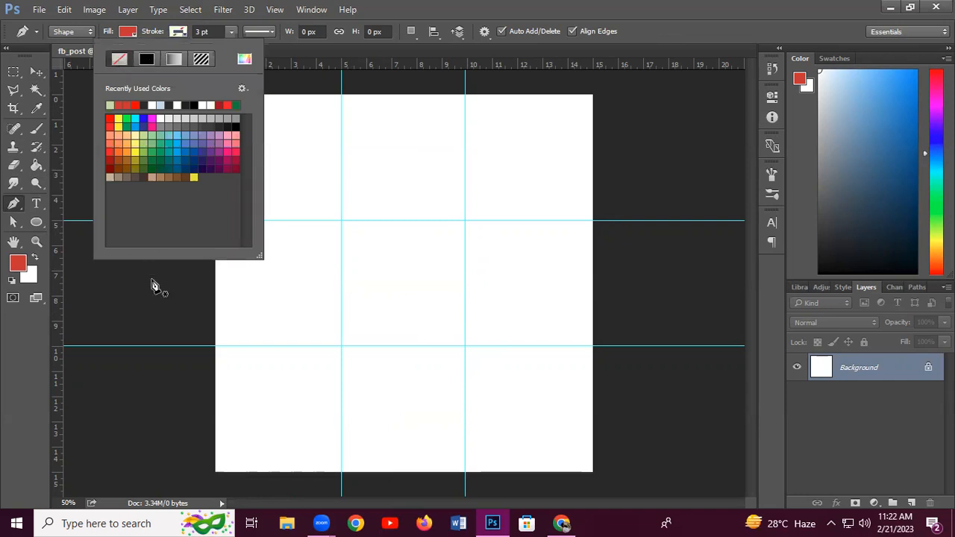
{"action": "left_click", "coordinate": [277, 474]}
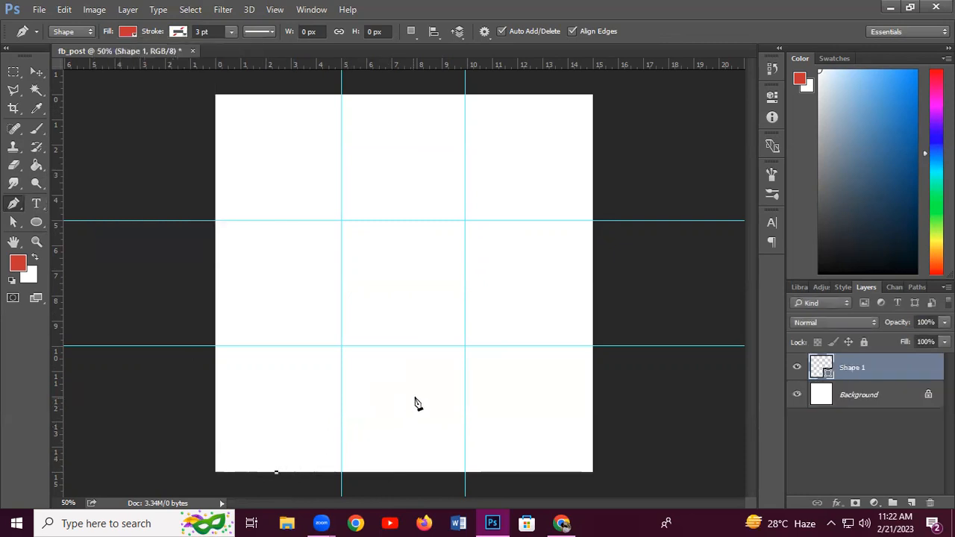
Draw the wave's first curved anchors above the bottom anchor, undoing a misplaced point
{"action": "left_click", "coordinate": [426, 372]}
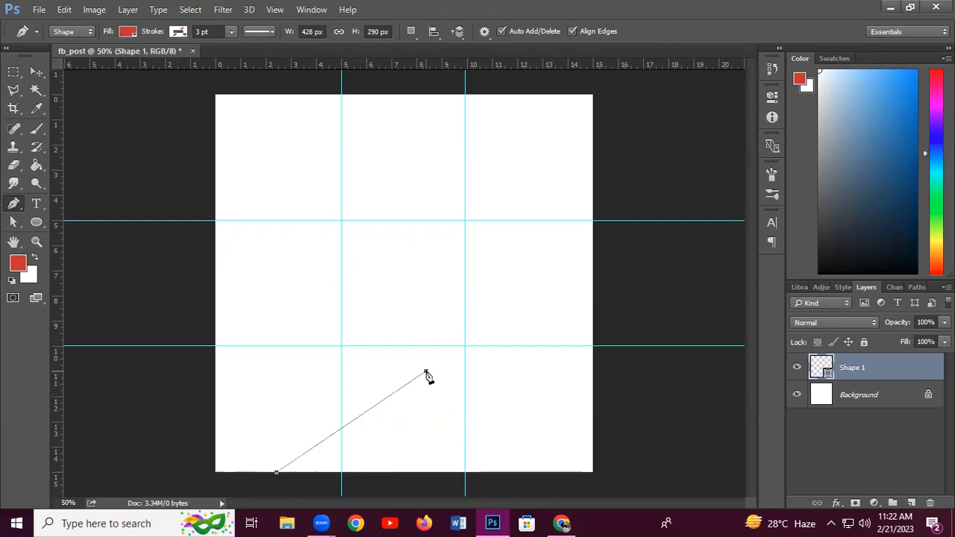
{"action": "left_click_drag", "start_coordinate": [426, 371], "coordinate": [441, 371]}
{"action": "left_click", "coordinate": [589, 421]}
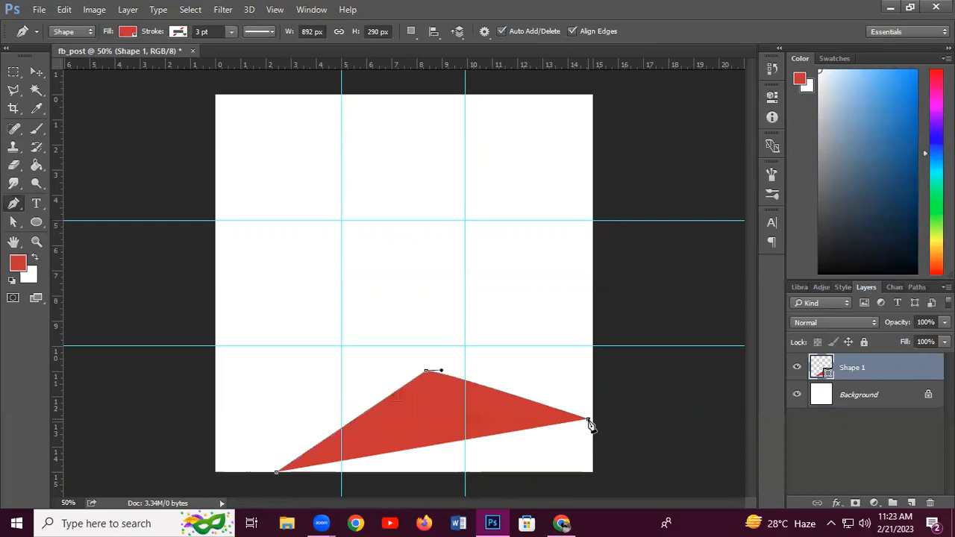
{"action": "key", "text": "ctrl+z"}
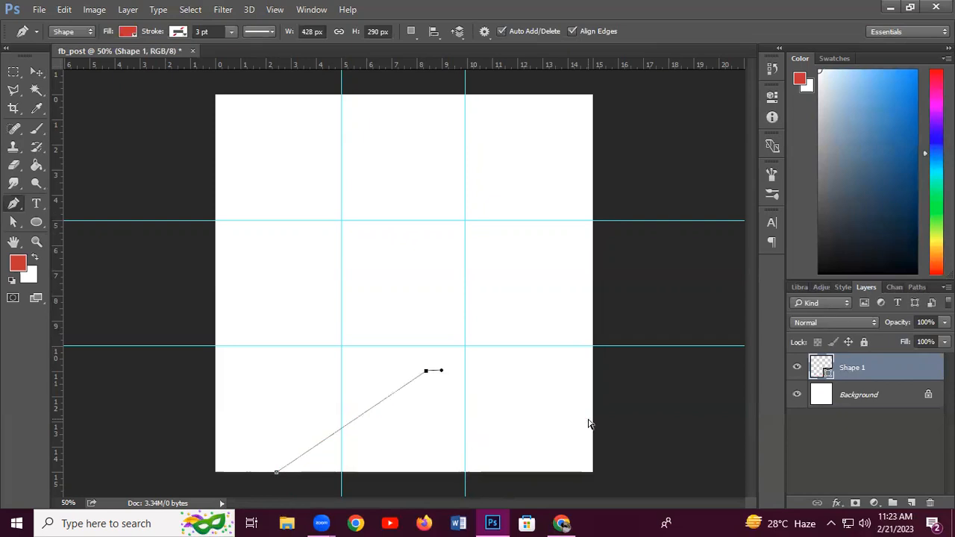
{"action": "key", "text": "ctrl+z"}
{"action": "key", "text": "ctrl+z"}
{"action": "key", "text": "ctrl+z"}
{"action": "left_click_drag", "start_coordinate": [393, 398], "coordinate": [477, 405]}
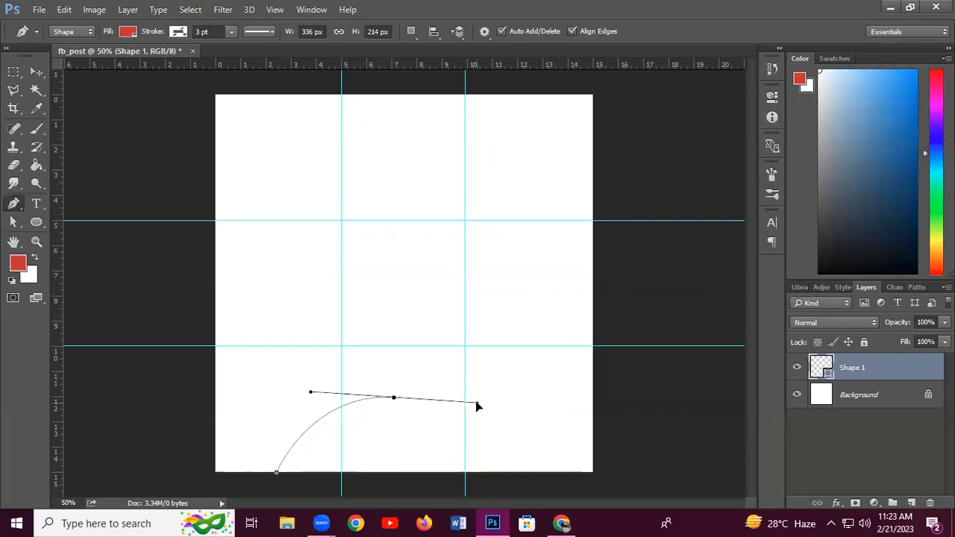
{"action": "left_click_drag", "start_coordinate": [477, 403], "coordinate": [478, 404]}
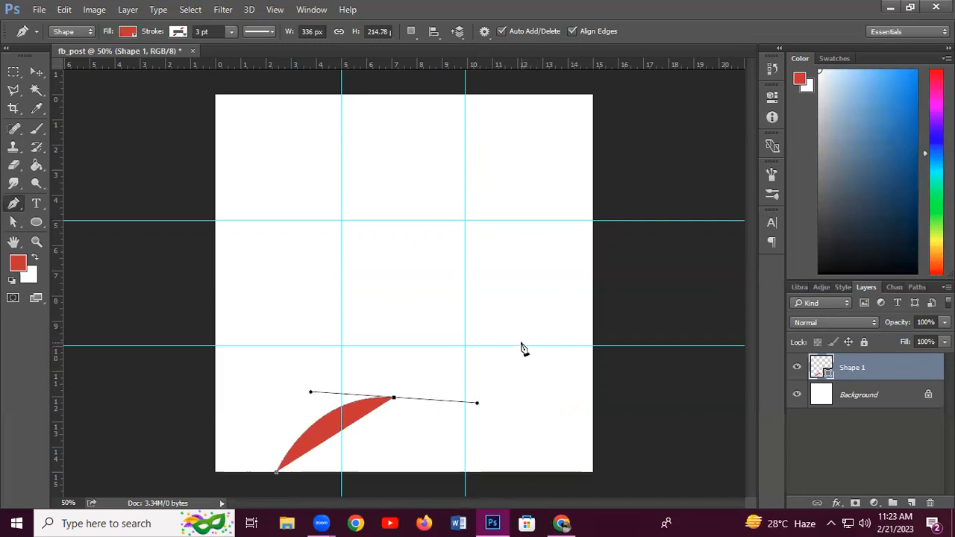
Curve the wave up to the right edge and close it below the canvas bottom
{"action": "left_click_drag", "start_coordinate": [505, 343], "coordinate": [505, 341]}
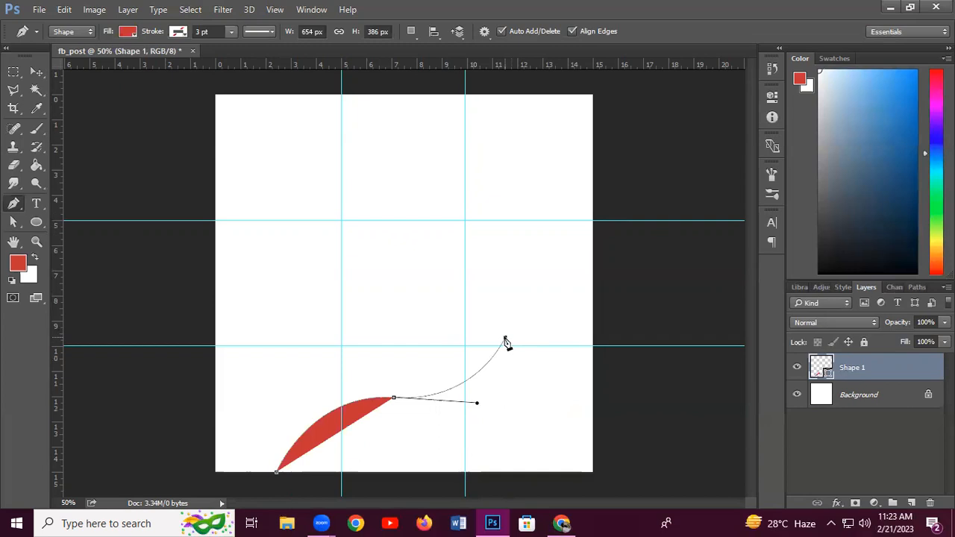
{"action": "left_click_drag", "start_coordinate": [505, 341], "coordinate": [505, 341]}
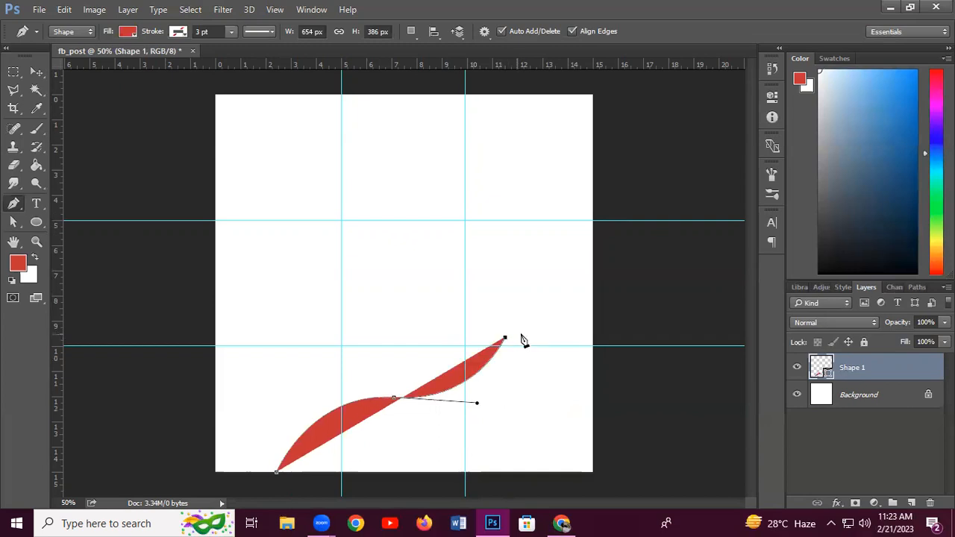
{"action": "left_click_drag", "start_coordinate": [602, 342], "coordinate": [631, 392]}
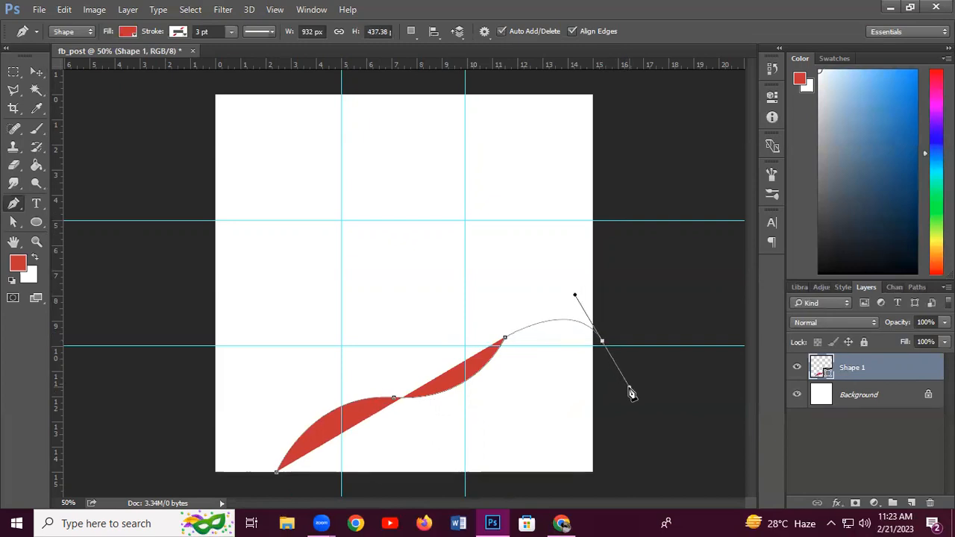
{"action": "left_click", "coordinate": [633, 427]}
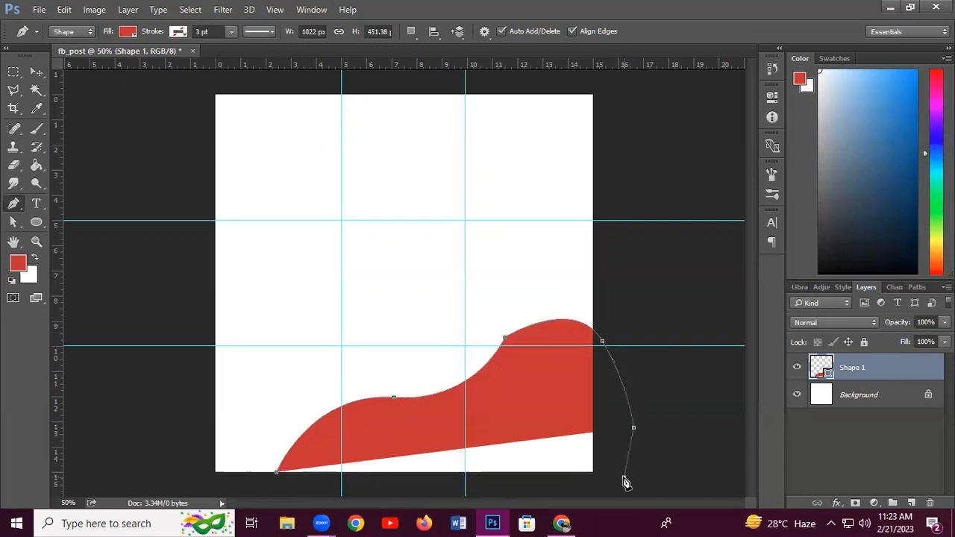
{"action": "left_click", "coordinate": [624, 477]}
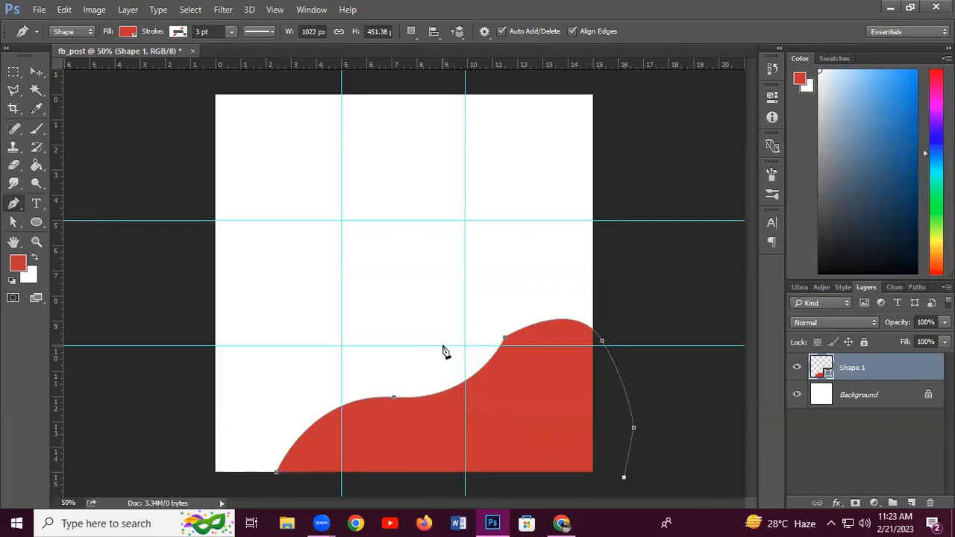
{"action": "left_click_drag", "start_coordinate": [424, 481], "coordinate": [342, 482]}
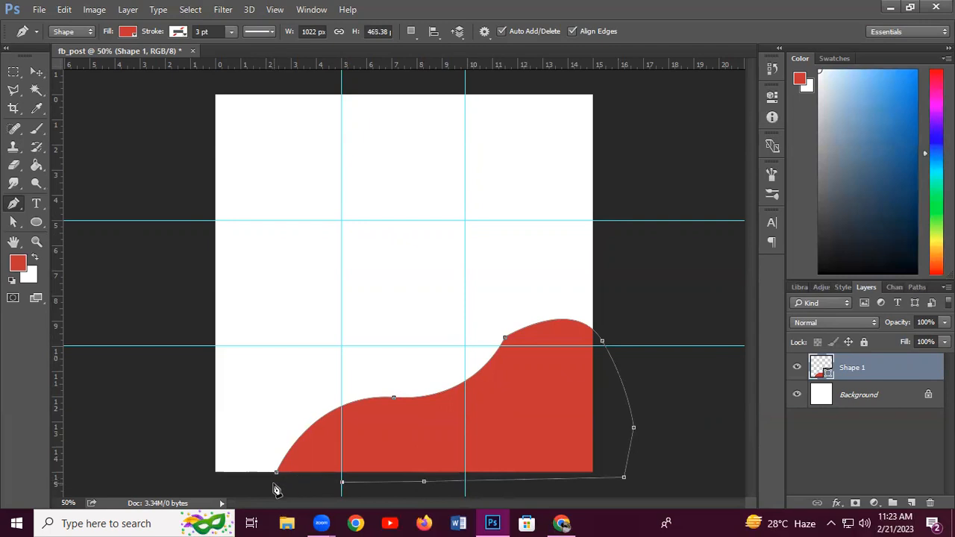
{"action": "left_click", "coordinate": [275, 483]}
Shift the finished red wave slightly to the right
{"action": "left_click", "coordinate": [36, 72]}
{"action": "left_click", "coordinate": [517, 410]}
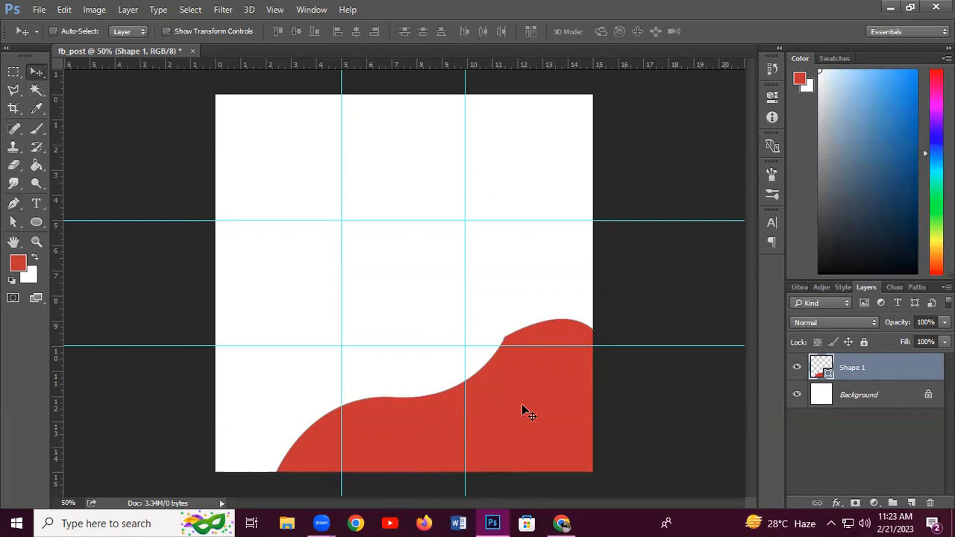
{"action": "left_click_drag", "start_coordinate": [548, 392], "coordinate": [527, 400]}
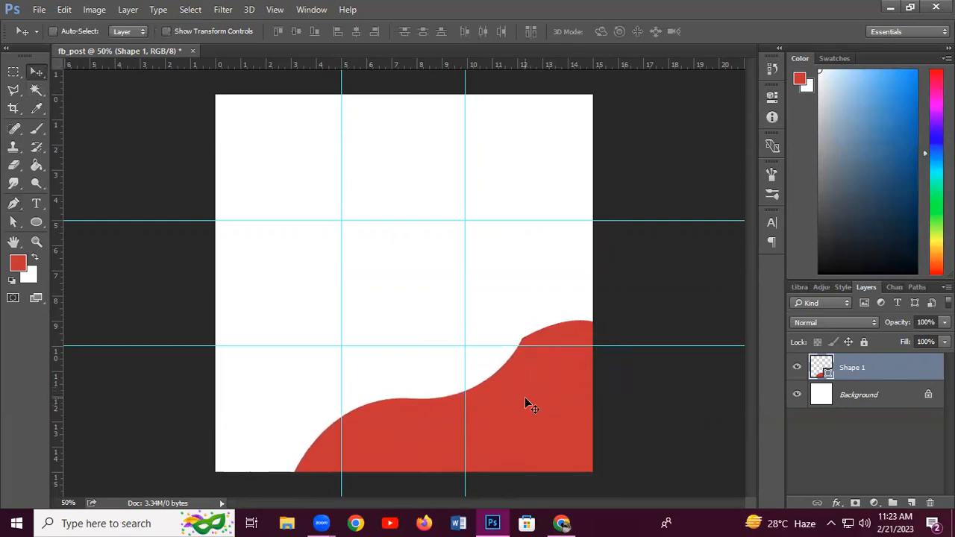
Drag the wave's path anchors lower and right to smooth its curve
{"action": "left_click", "coordinate": [11, 222]}
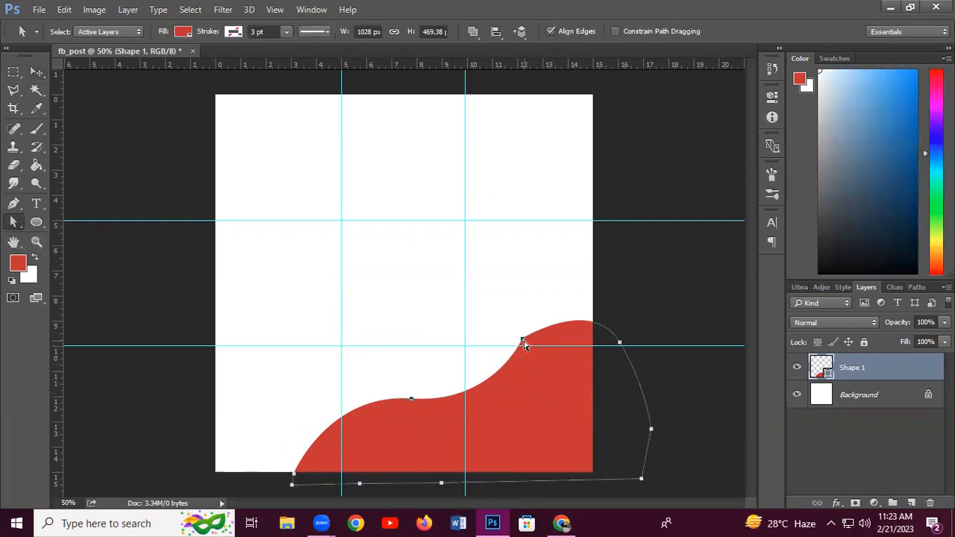
{"action": "left_click_drag", "start_coordinate": [523, 341], "coordinate": [539, 374]}
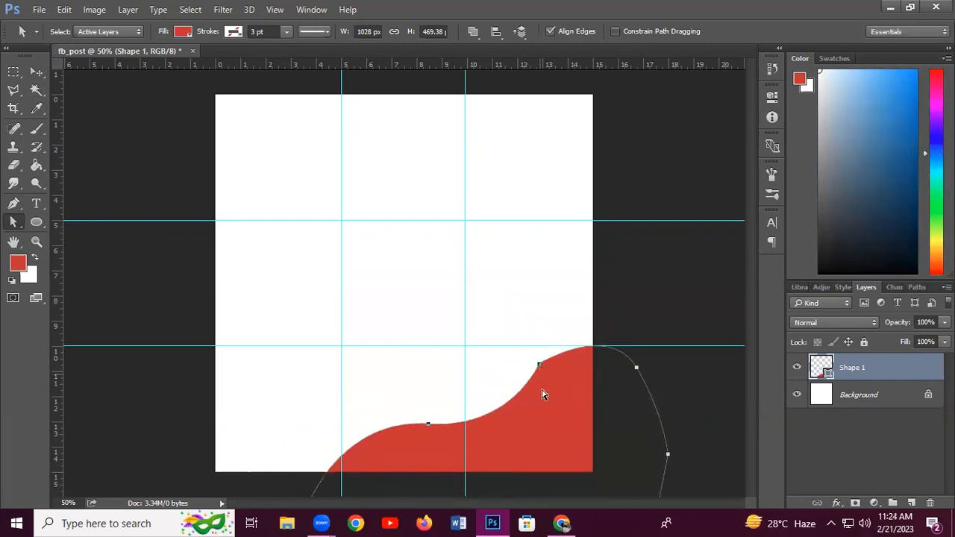
{"action": "left_click", "coordinate": [539, 365]}
{"action": "left_click_drag", "start_coordinate": [535, 377], "coordinate": [535, 379]}
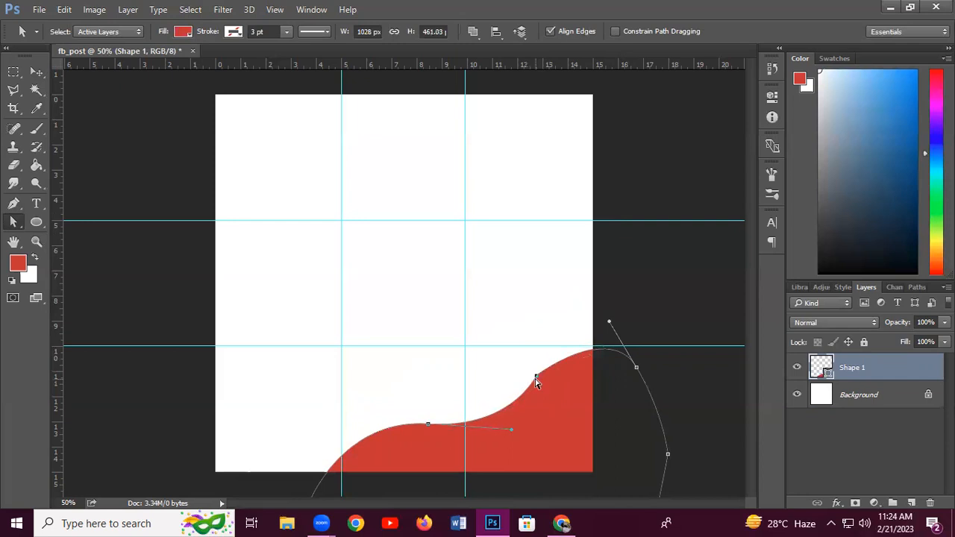
{"action": "left_click_drag", "start_coordinate": [428, 427], "coordinate": [427, 435]}
{"action": "left_click_drag", "start_coordinate": [535, 377], "coordinate": [552, 378]}
Nudge the reshaped red wave slightly up and left
{"action": "left_click", "coordinate": [502, 308]}
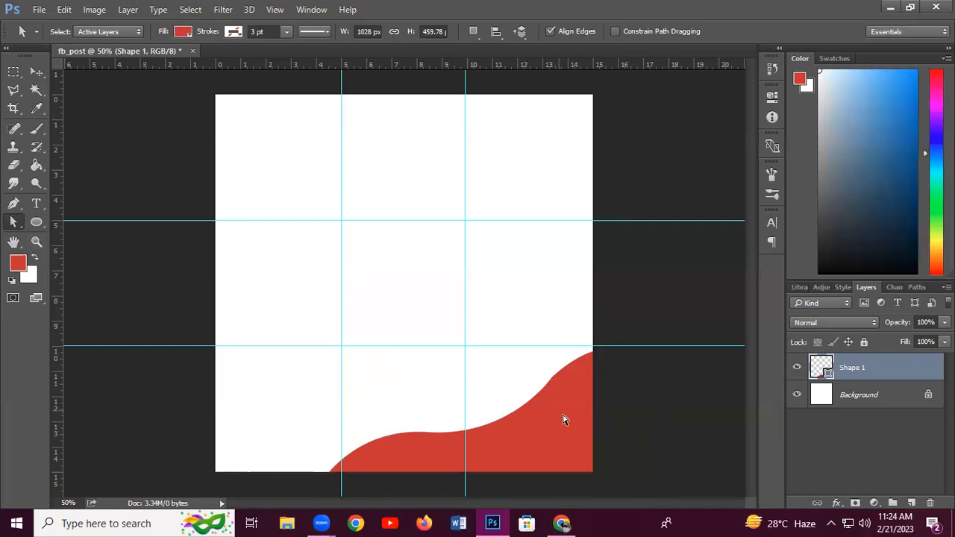
{"action": "left_click", "coordinate": [36, 72]}
{"action": "mouse_move", "coordinate": [588, 410]}
{"action": "left_mouse_down"}
{"action": "mouse_move", "coordinate": [573, 386]}
{"action": "mouse_move", "coordinate": [579, 407]}
{"action": "left_mouse_up"}
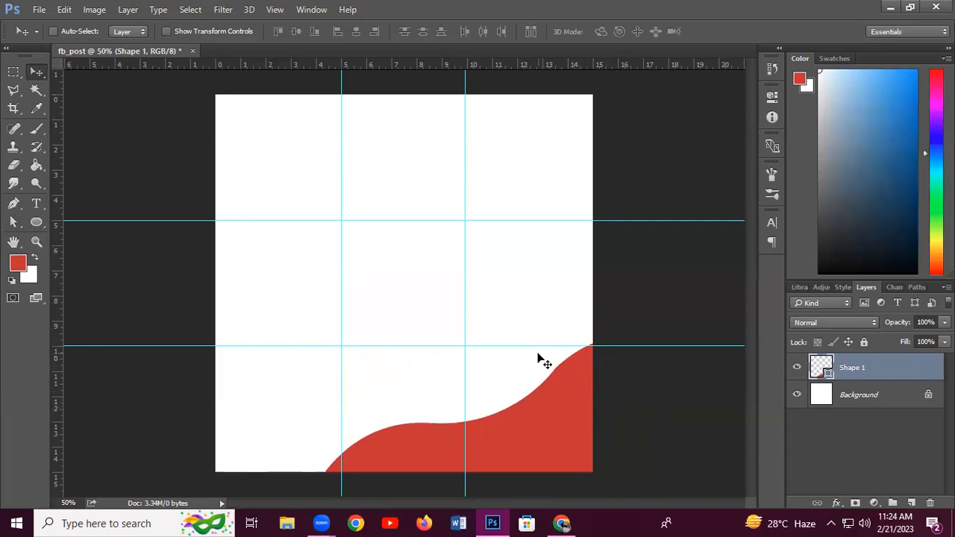
Duplicate Shape 1 as Shape 1 copy and move the copy up and left
{"action": "right_click", "coordinate": [866, 373]}
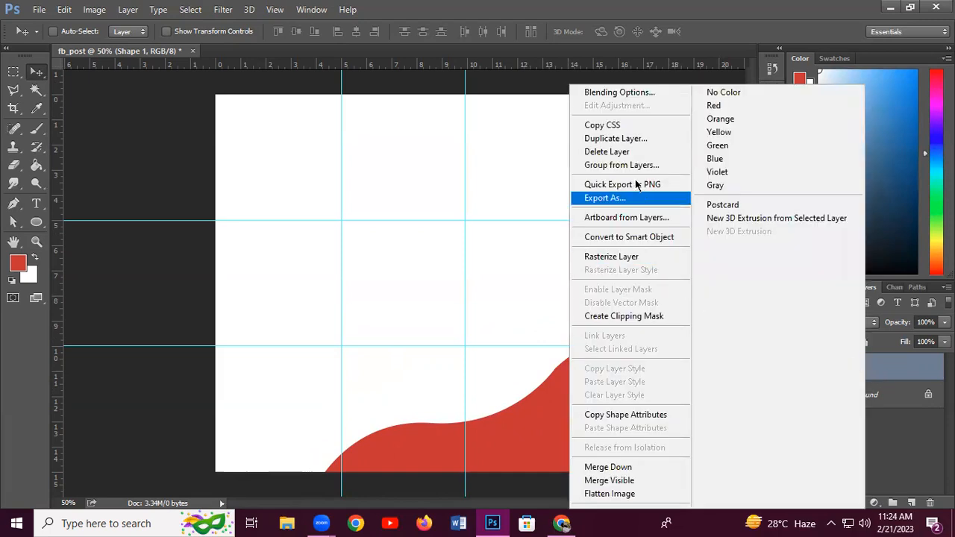
{"action": "left_click", "coordinate": [621, 140]}
{"action": "left_click", "coordinate": [611, 159]}
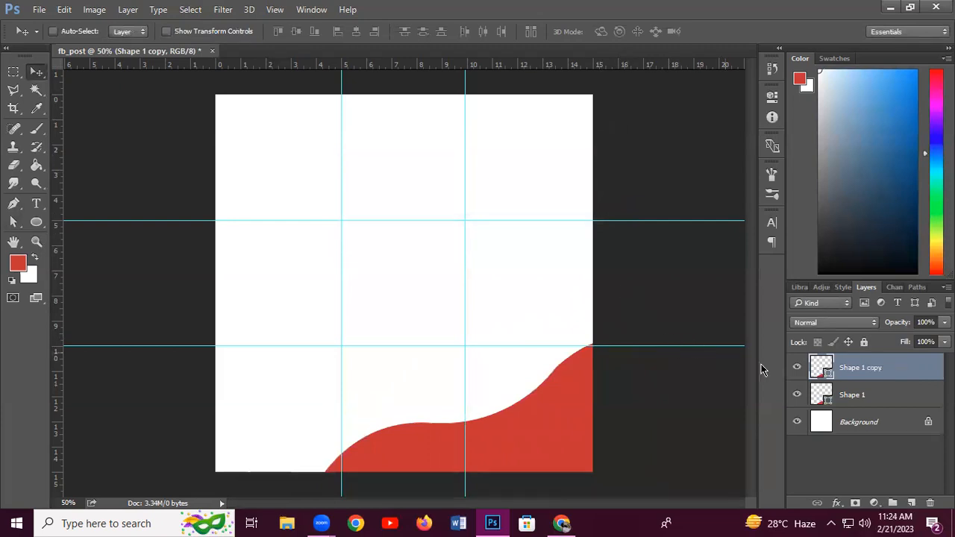
{"action": "left_click_drag", "start_coordinate": [548, 422], "coordinate": [497, 367]}
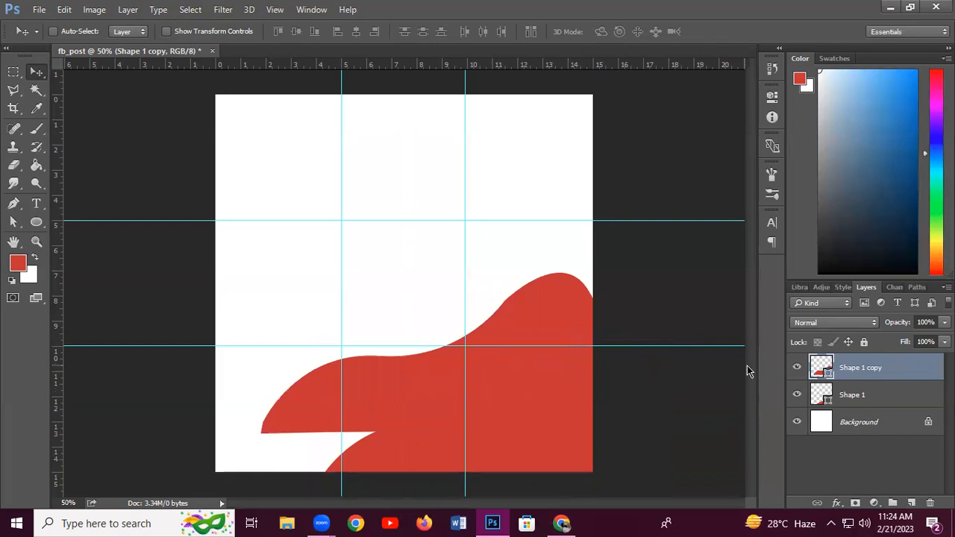
Fill Shape 1 copy with lighter red c24545 and move it down-right over the original
{"action": "double_click", "coordinate": [822, 368]}
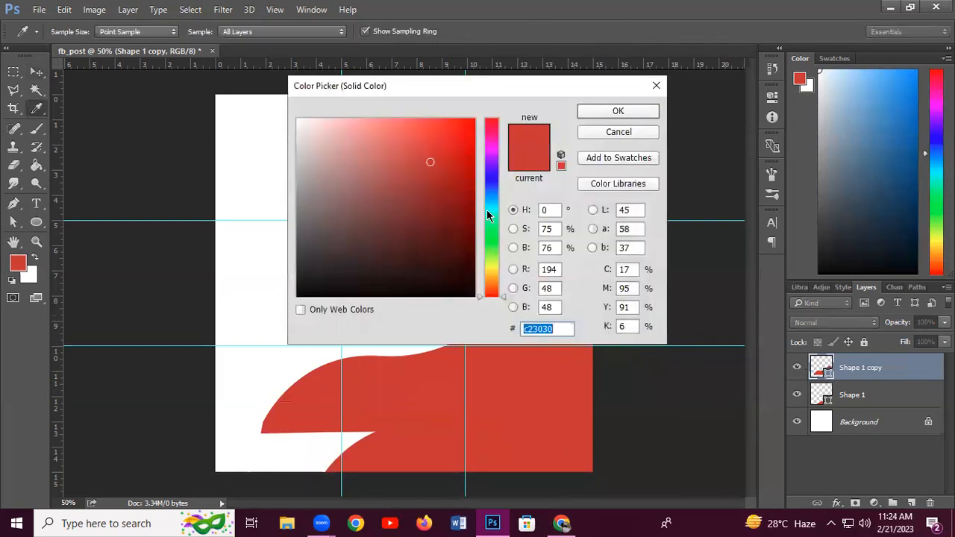
{"action": "left_click", "coordinate": [386, 161]}
{"action": "left_click_drag", "start_coordinate": [386, 159], "coordinate": [405, 160]}
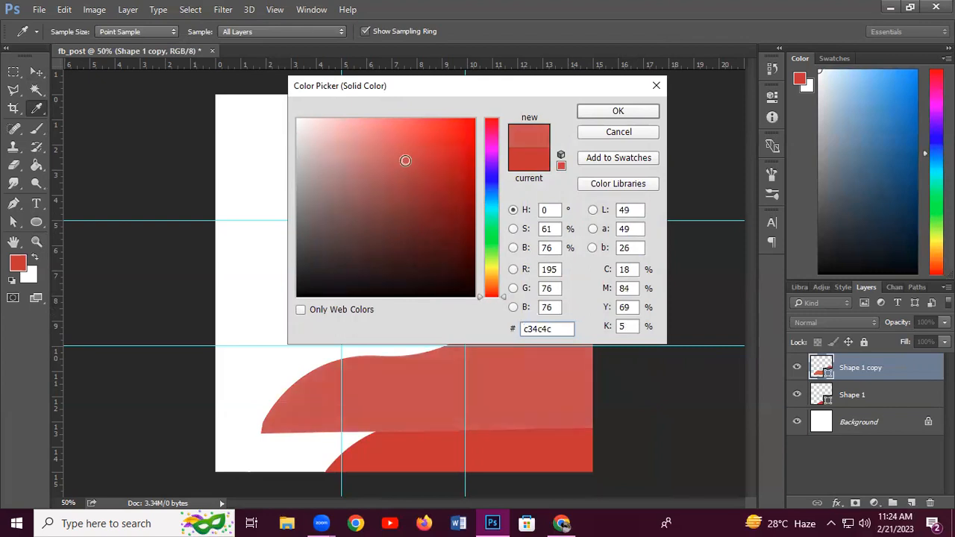
{"action": "left_click", "coordinate": [616, 112]}
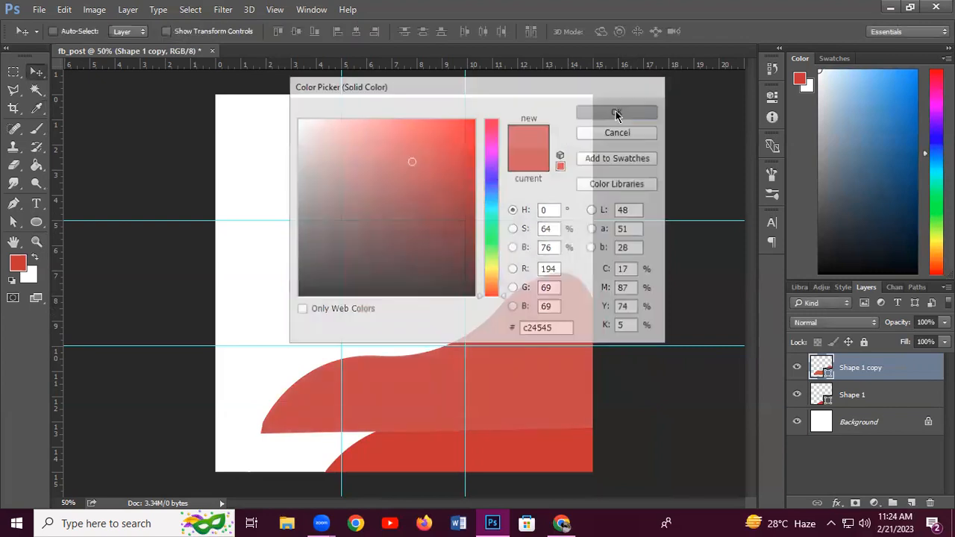
{"action": "left_click_drag", "start_coordinate": [522, 340], "coordinate": [567, 443]}
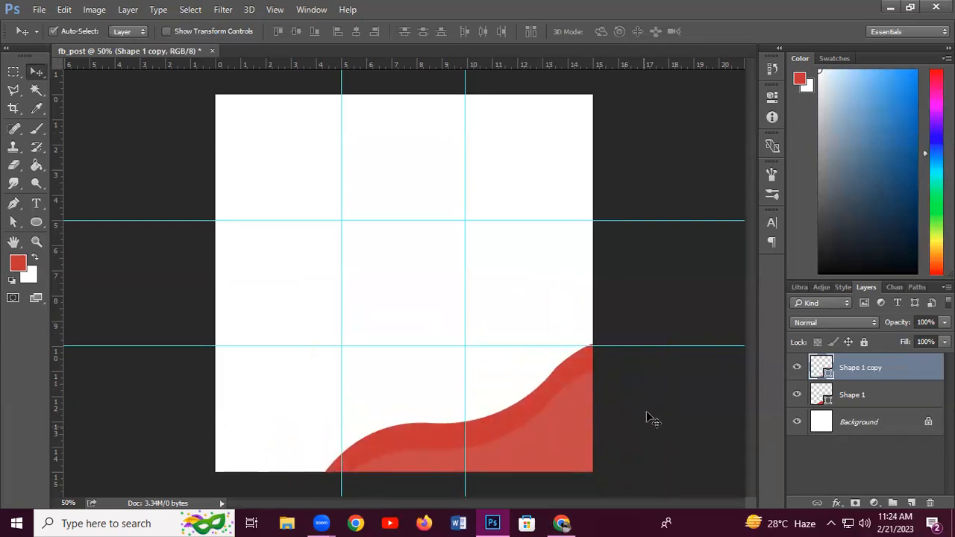
Rotate the lighter red wave about 5° and shift it up and left
{"action": "key", "text": "ctrl+t"}
{"action": "left_click_drag", "start_coordinate": [693, 352], "coordinate": [698, 372]}
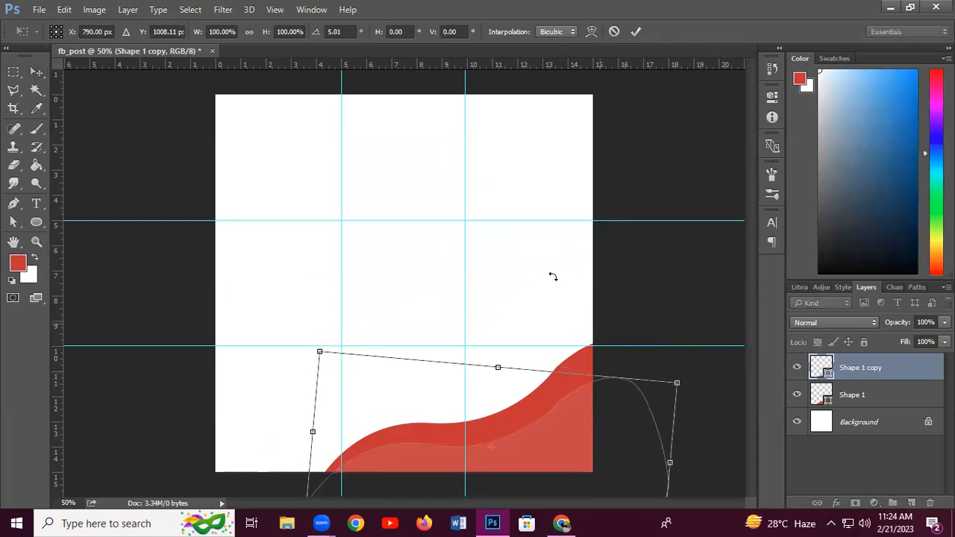
{"action": "left_click", "coordinate": [636, 31]}
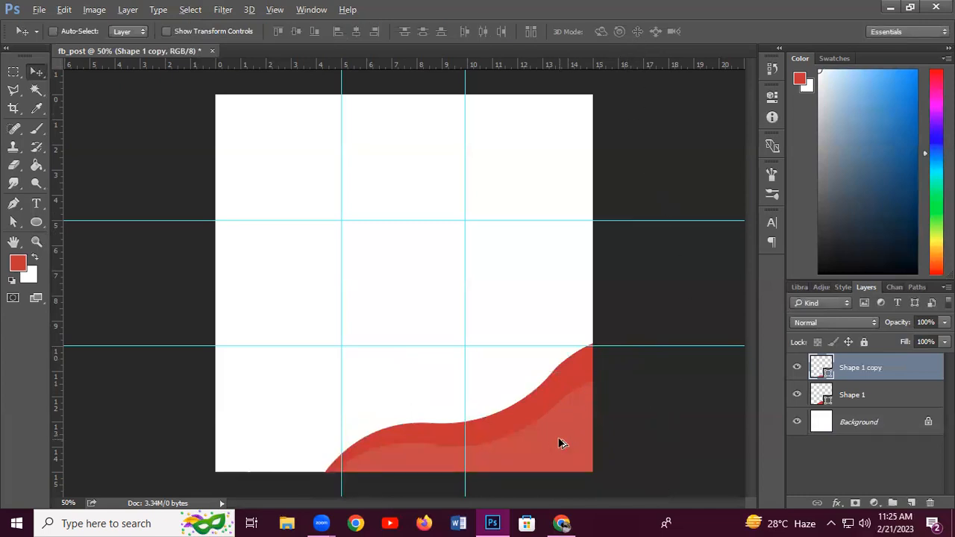
{"action": "left_click_drag", "start_coordinate": [558, 443], "coordinate": [507, 364]}
Enlarge, lower and rotate Shape 1 copy 2 about -10°, then stack it below Shape 1
{"action": "key", "text": "ctrl+t"}
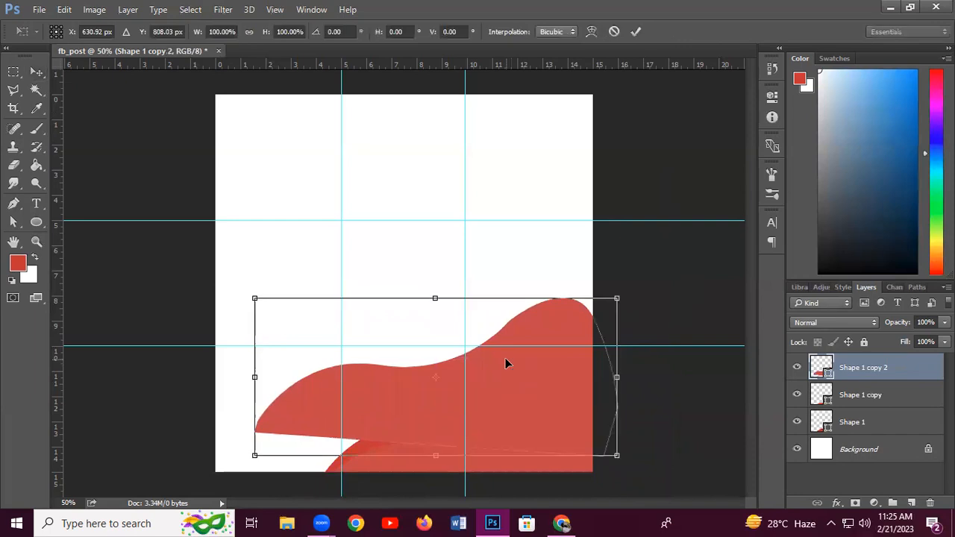
{"action": "left_click_drag", "start_coordinate": [618, 297], "coordinate": [687, 265]}
{"action": "left_click_drag", "start_coordinate": [623, 336], "coordinate": [625, 353]}
{"action": "left_click_drag", "start_coordinate": [712, 287], "coordinate": [695, 234]}
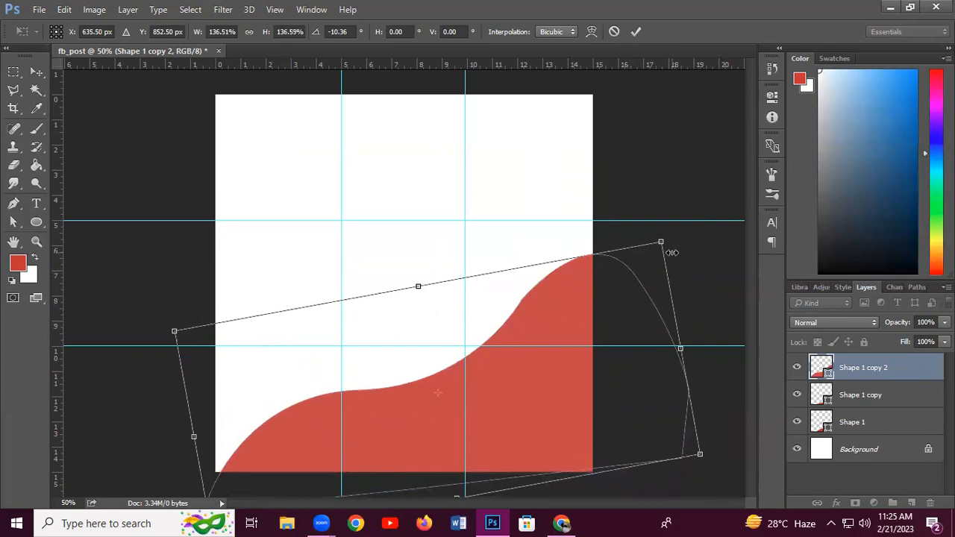
{"action": "left_click", "coordinate": [638, 31]}
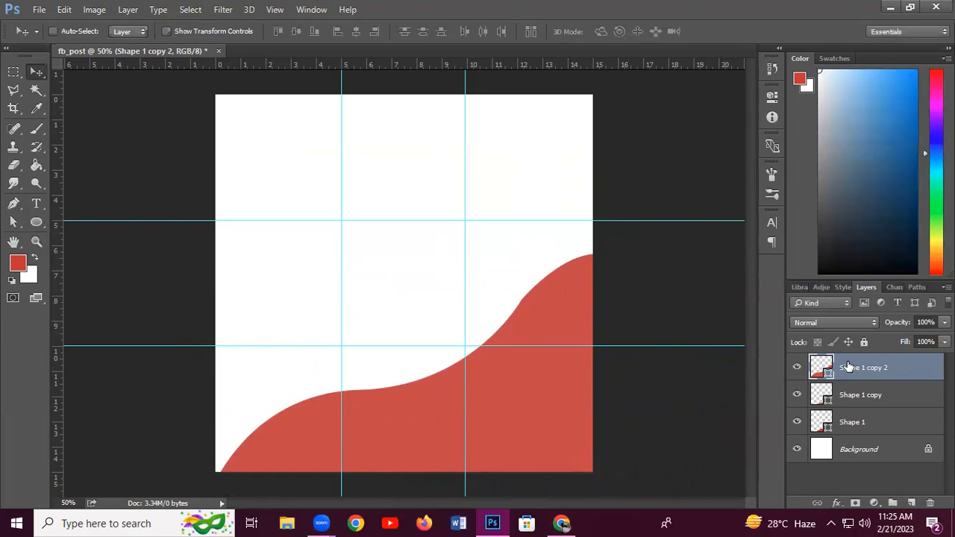
{"action": "left_click_drag", "start_coordinate": [848, 365], "coordinate": [856, 424]}
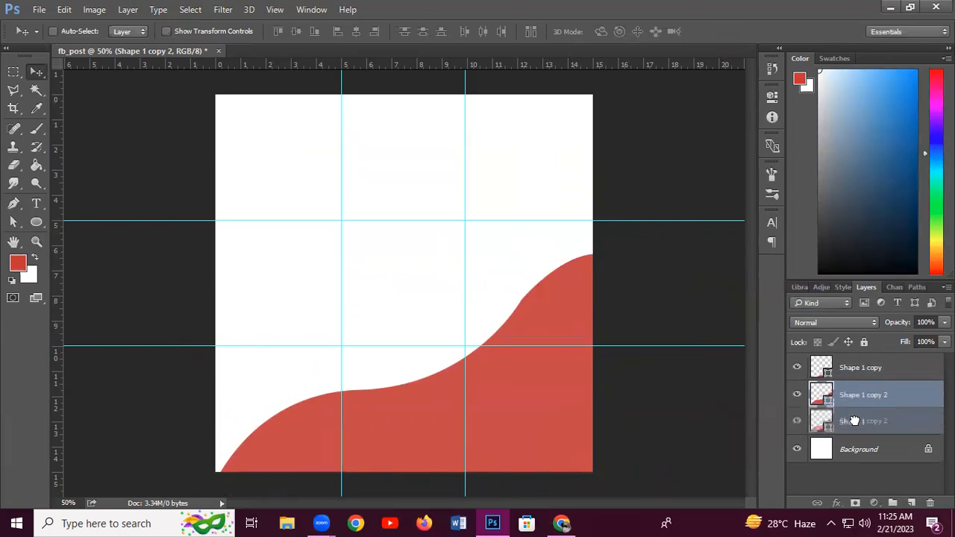
{"action": "left_click_drag", "start_coordinate": [860, 397], "coordinate": [862, 427]}
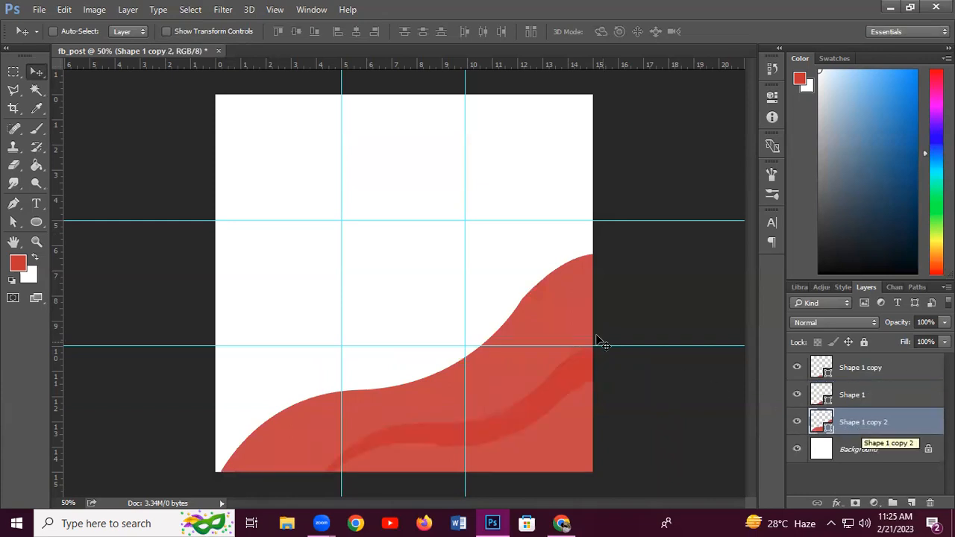
Change Shape 1 copy 2's fill colour to pale grey f5f3f3
{"action": "double_click", "coordinate": [821, 423]}
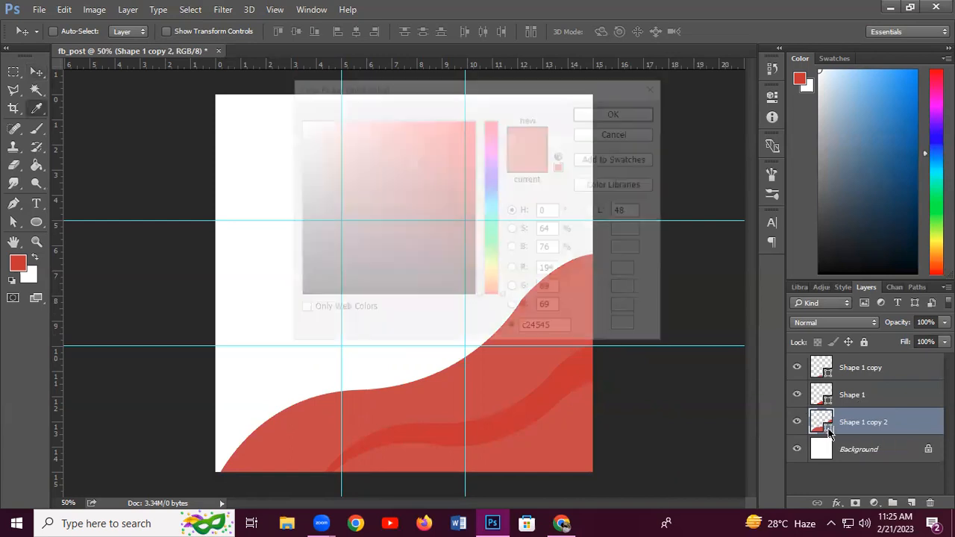
{"action": "left_click", "coordinate": [341, 174]}
{"action": "mouse_move", "coordinate": [282, 152]}
{"action": "left_mouse_down"}
{"action": "mouse_move", "coordinate": [261, 139]}
{"action": "mouse_move", "coordinate": [297, 125]}
{"action": "left_mouse_up"}
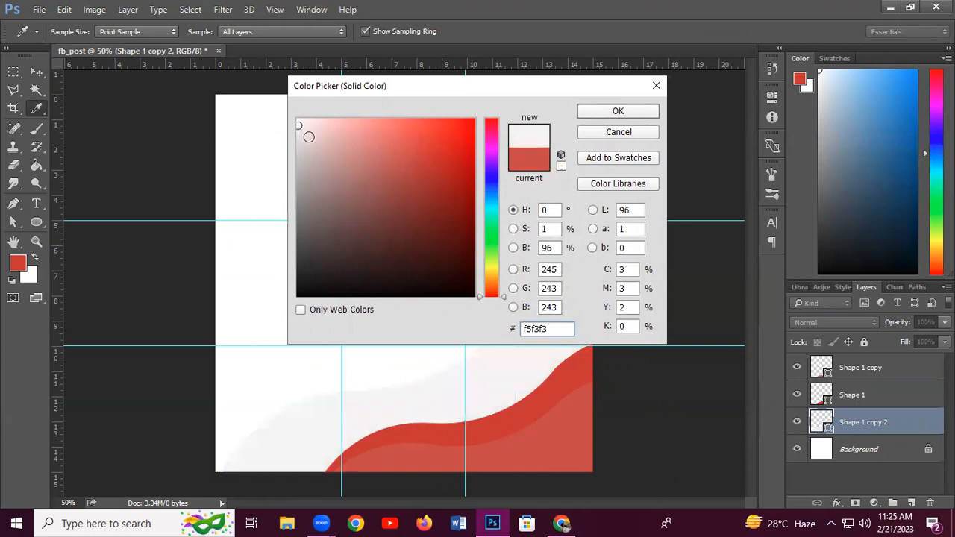
{"action": "left_click", "coordinate": [609, 110]}
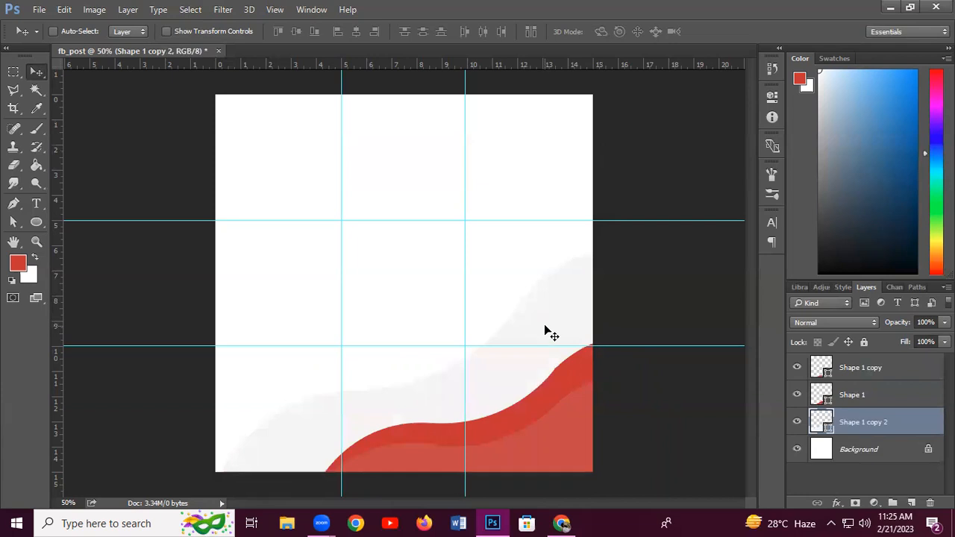
Shift the pale grey wave up-left and scale it to about 111%
{"action": "left_click_drag", "start_coordinate": [541, 326], "coordinate": [510, 305]}
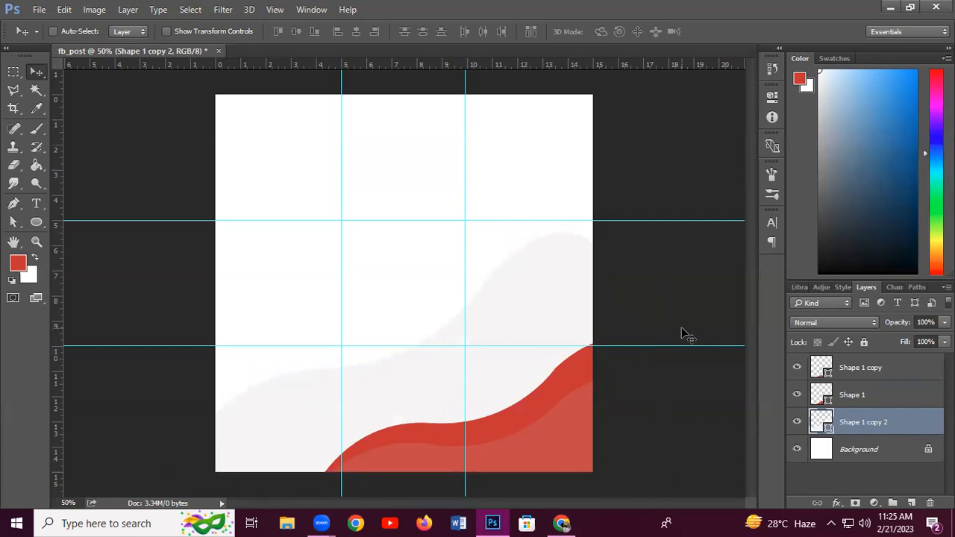
{"action": "left_click_drag", "start_coordinate": [570, 299], "coordinate": [595, 297]}
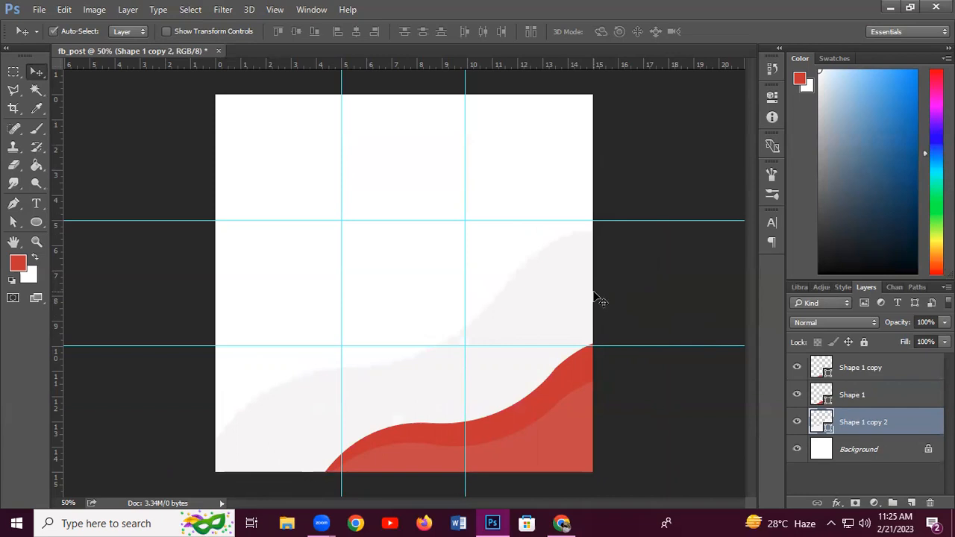
{"action": "key", "text": "ctrl+t"}
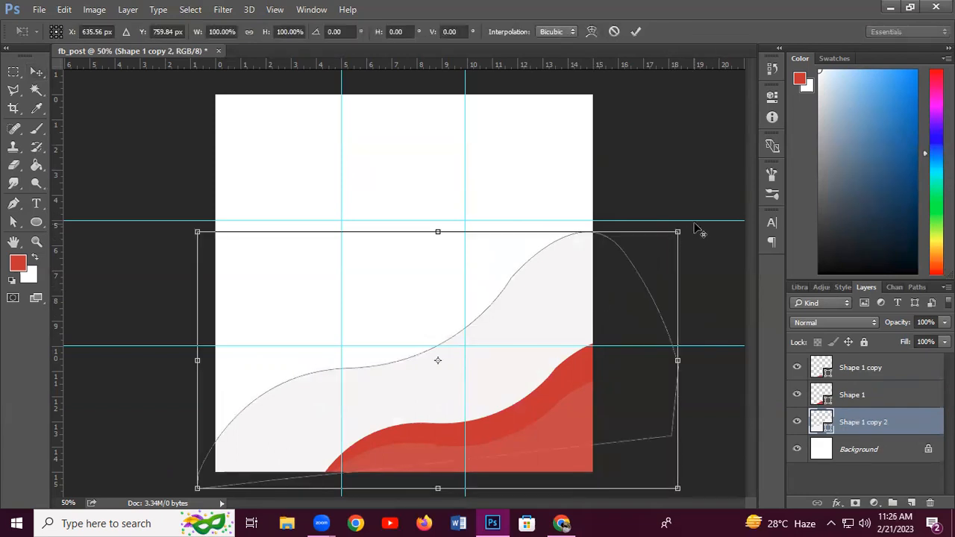
{"action": "left_click_drag", "start_coordinate": [678, 232], "coordinate": [699, 205]}
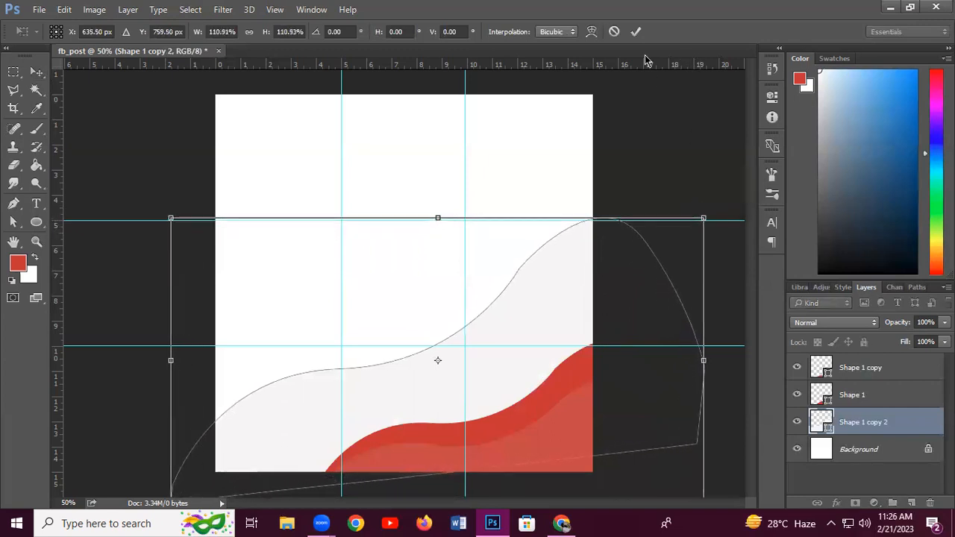
{"action": "left_click", "coordinate": [635, 31]}
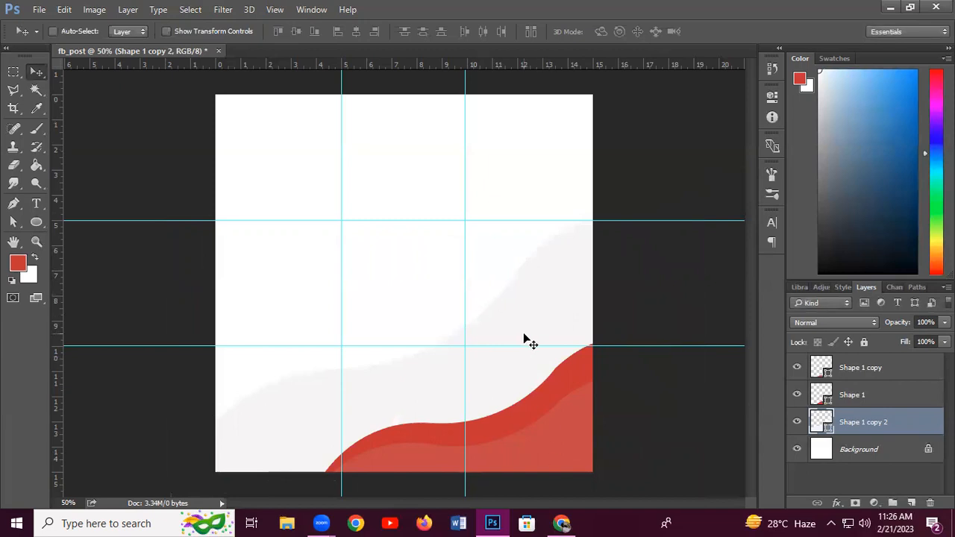
{"action": "key", "text": "ctrl"}
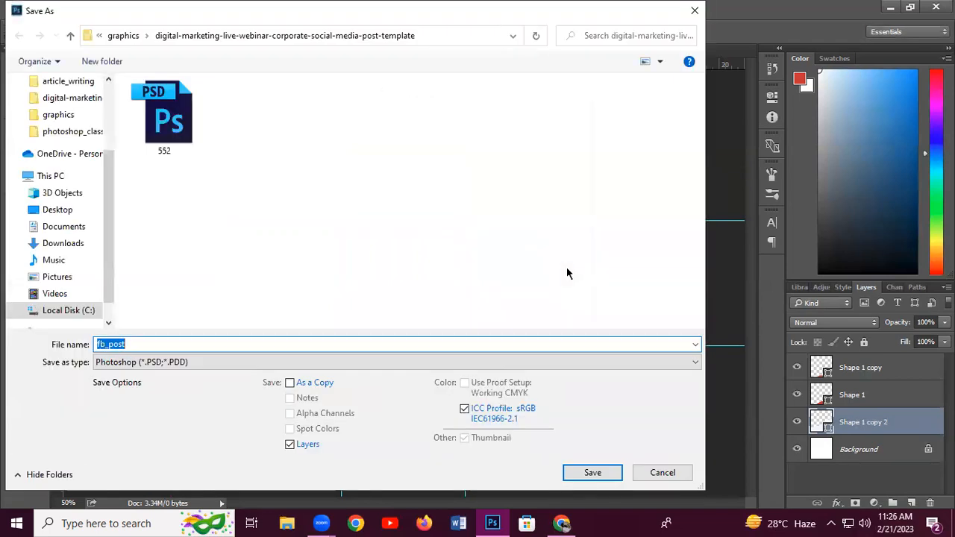
Save the design as fb_post.psd in the photoshop_class folder, accepting the format options
{"action": "left_click", "coordinate": [70, 36]}
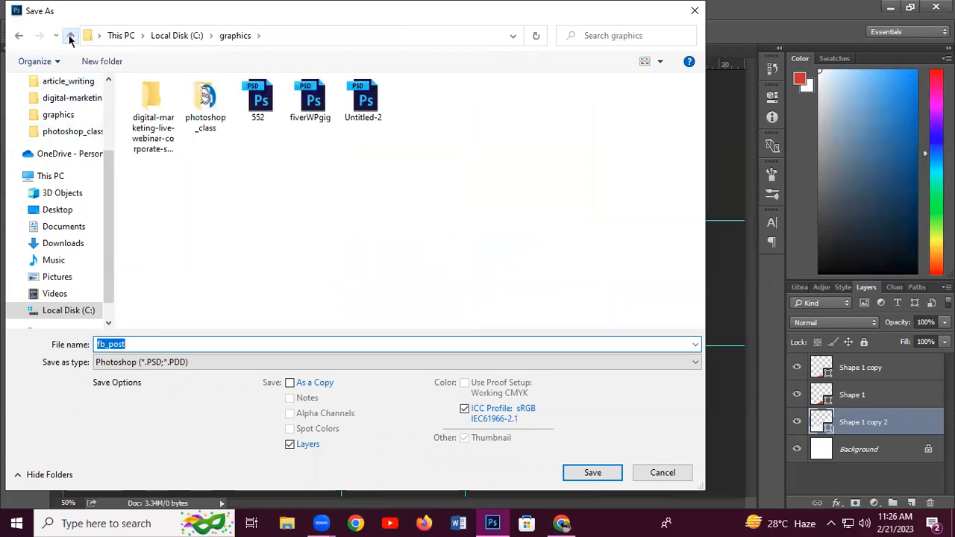
{"action": "left_click", "coordinate": [70, 35]}
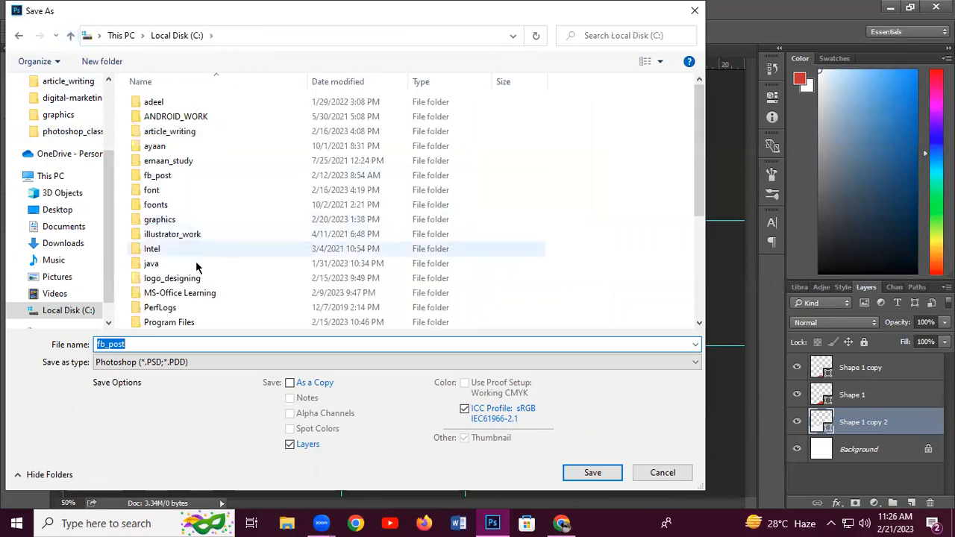
{"action": "left_click", "coordinate": [193, 294]}
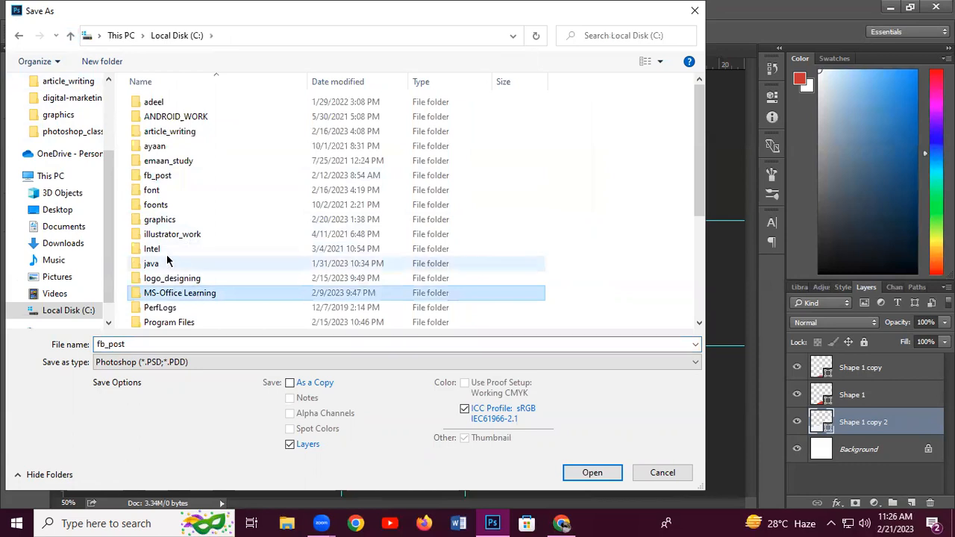
{"action": "double_click", "coordinate": [159, 220]}
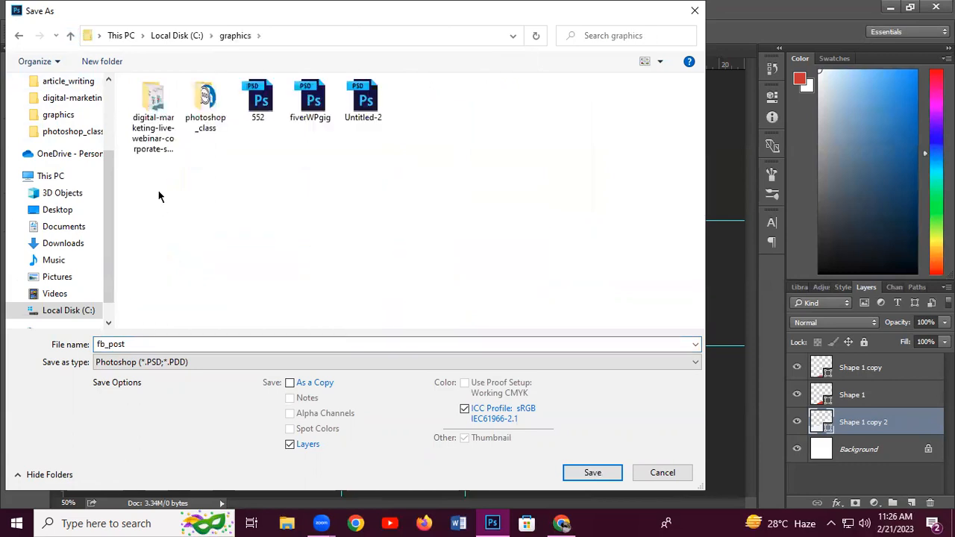
{"action": "double_click", "coordinate": [205, 97]}
{"action": "left_click", "coordinate": [216, 343]}
{"action": "left_click", "coordinate": [217, 343]}
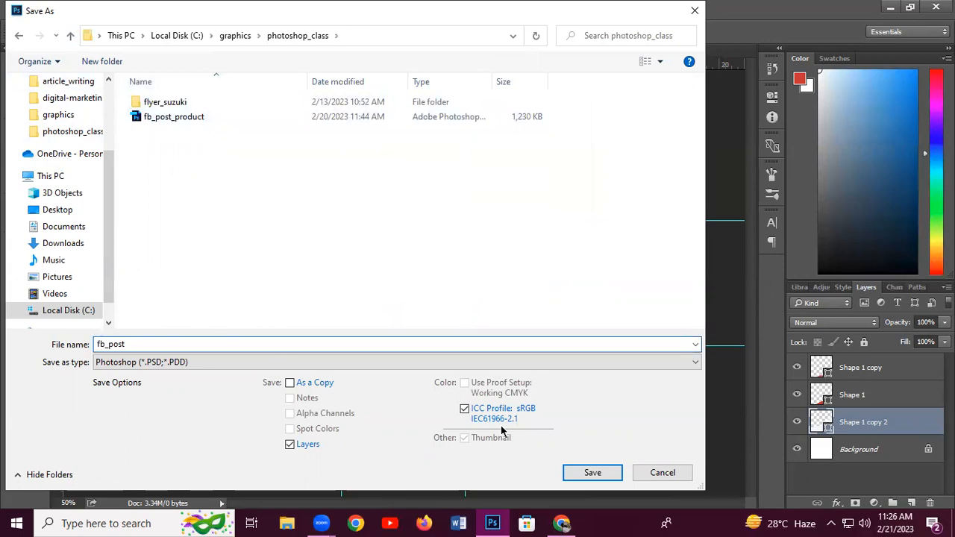
{"action": "left_click", "coordinate": [593, 471]}
{"action": "left_click", "coordinate": [628, 155]}
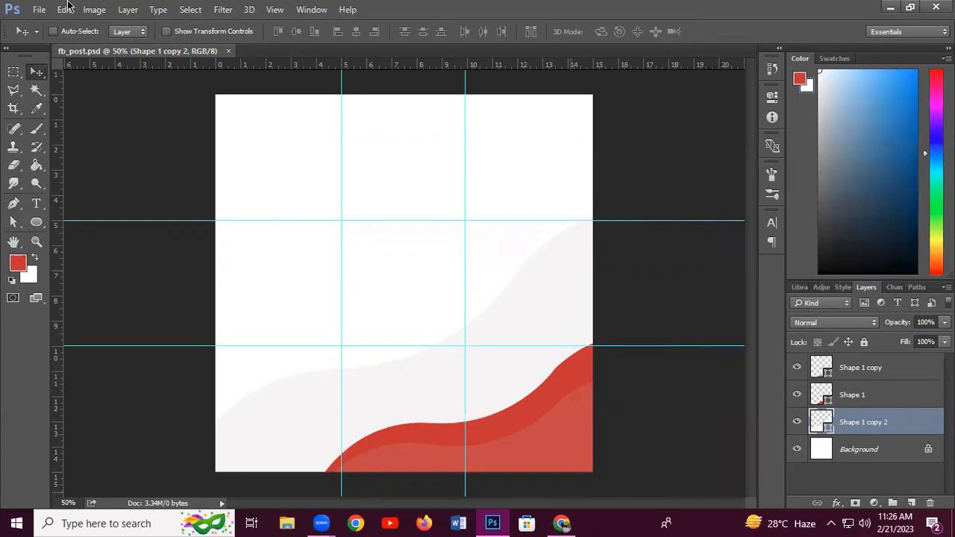
Search Google for 'samsung mobiles' in Chrome and show the Images results
{"action": "key", "text": "alt+Tab"}
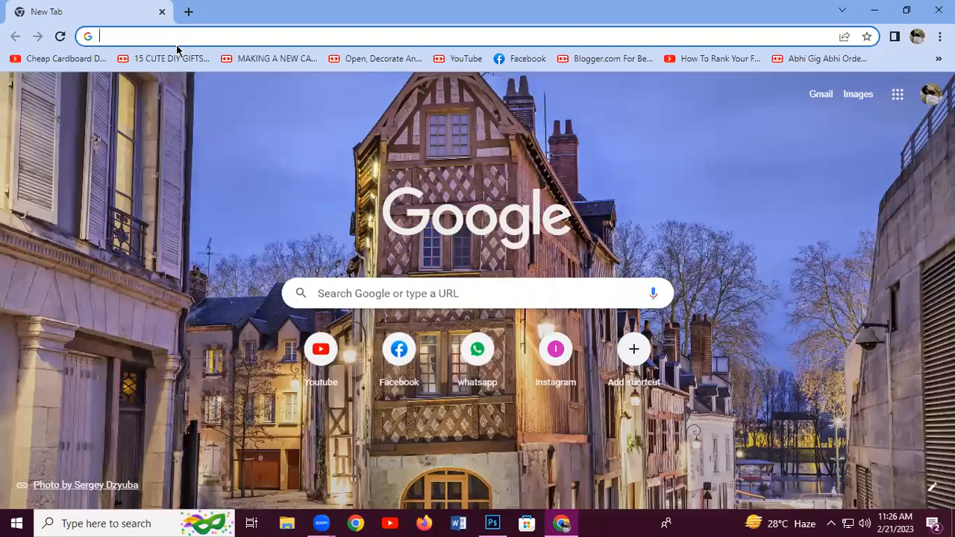
{"action": "type", "text": "samsung"}
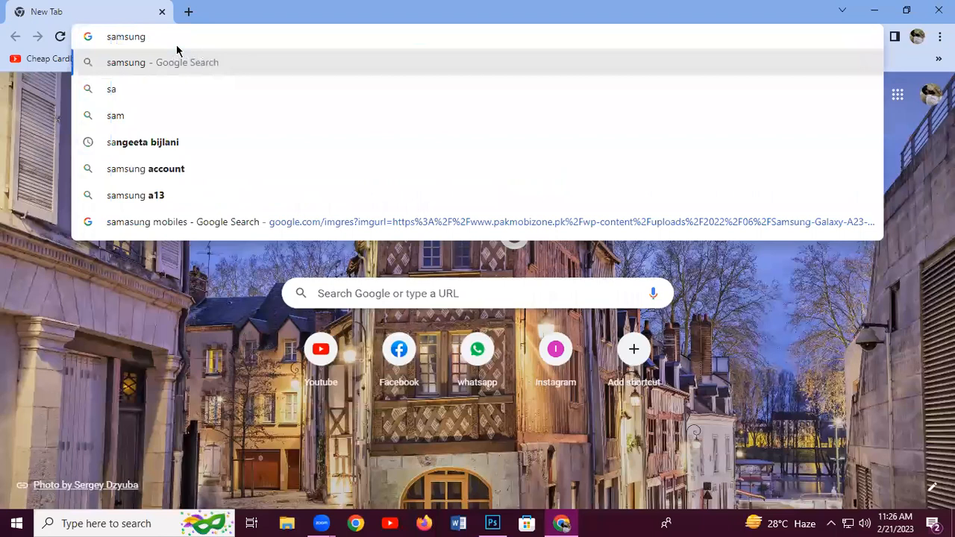
{"action": "type", "text": " mobi"}
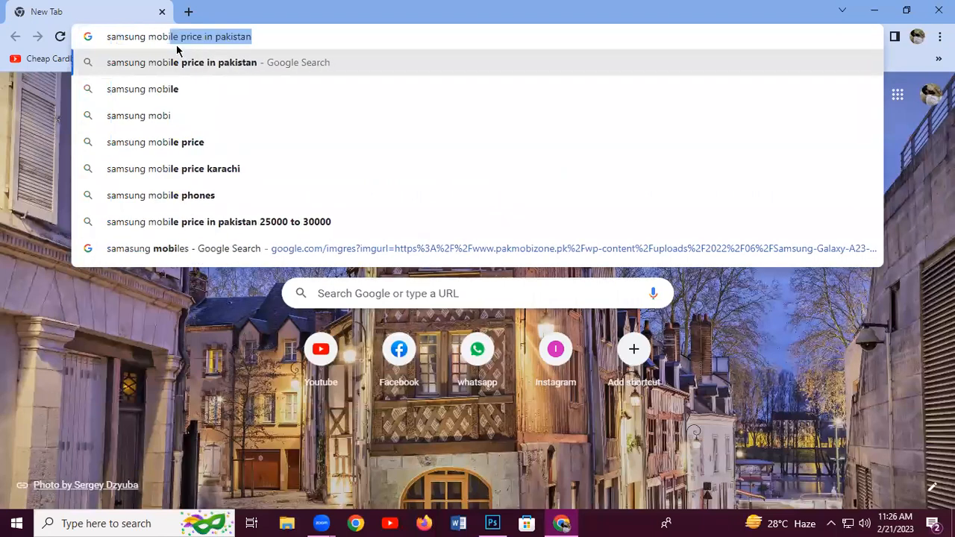
{"action": "type", "text": "le"}
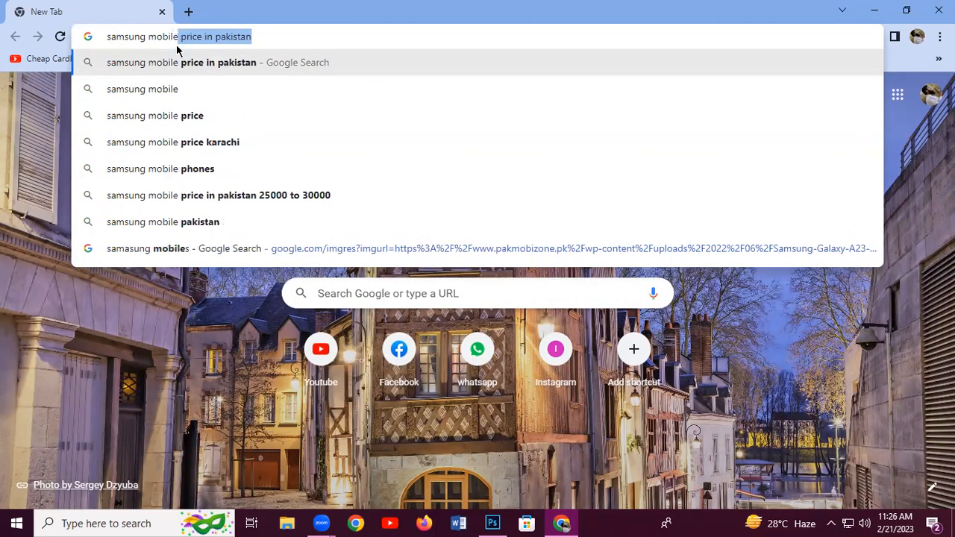
{"action": "key", "text": "BackSpace"}
{"action": "type", "text": "s"}
{"action": "key", "text": "Return"}
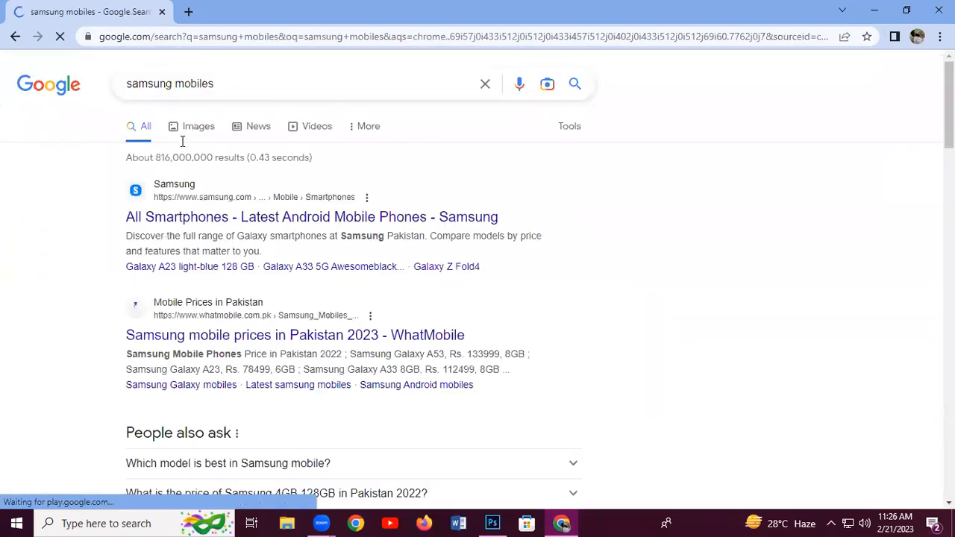
{"action": "left_click", "coordinate": [183, 133]}
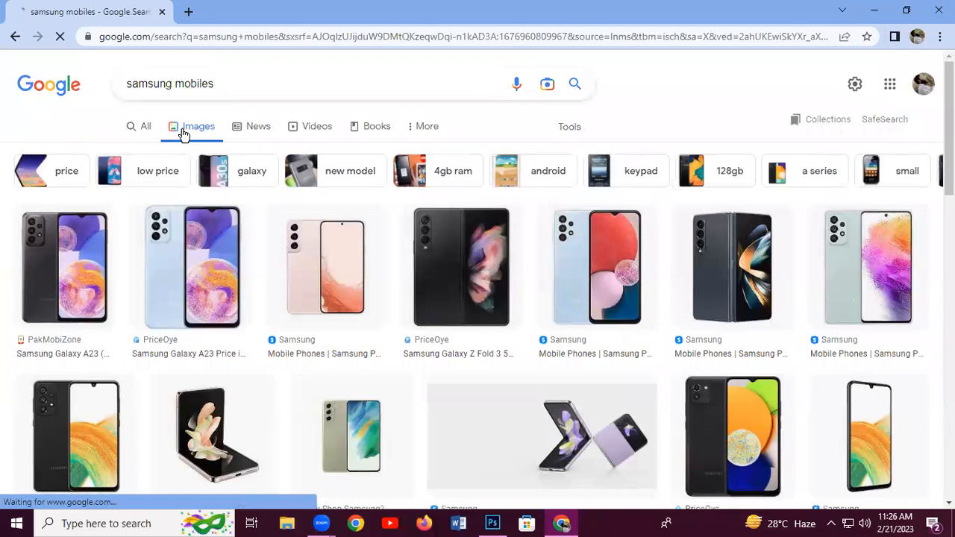
Open the light-blue Galaxy A23 PriceOye result in a new tab
{"action": "right_click", "coordinate": [219, 269]}
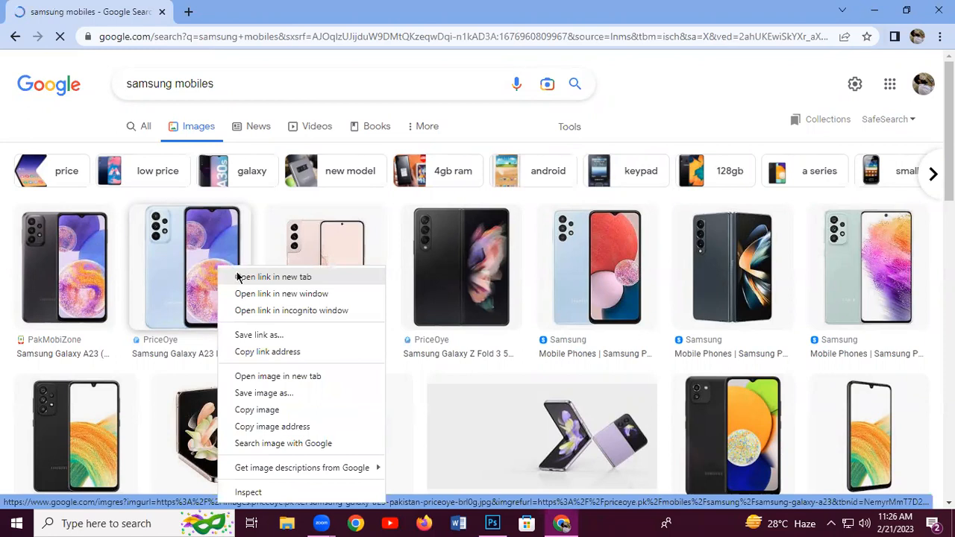
{"action": "left_click", "coordinate": [273, 276]}
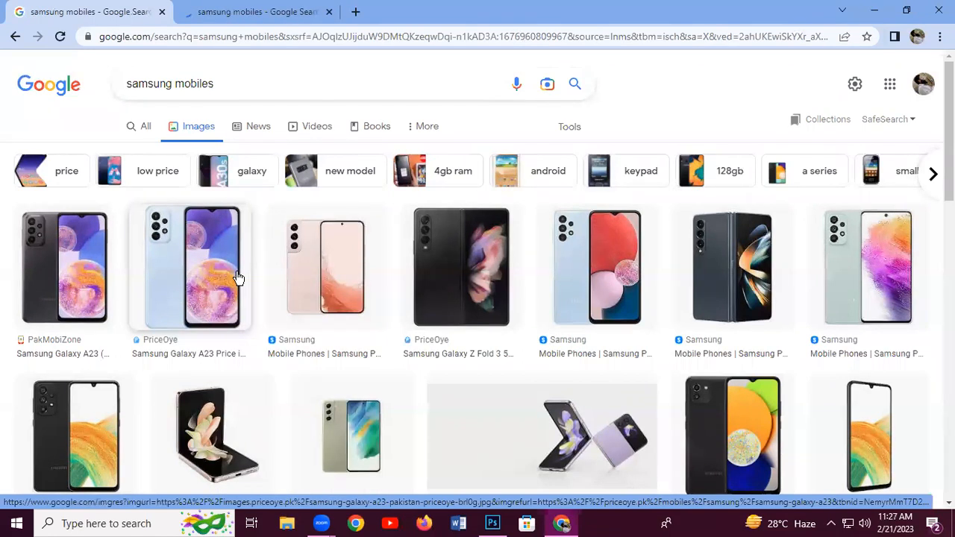
{"action": "left_click", "coordinate": [217, 15]}
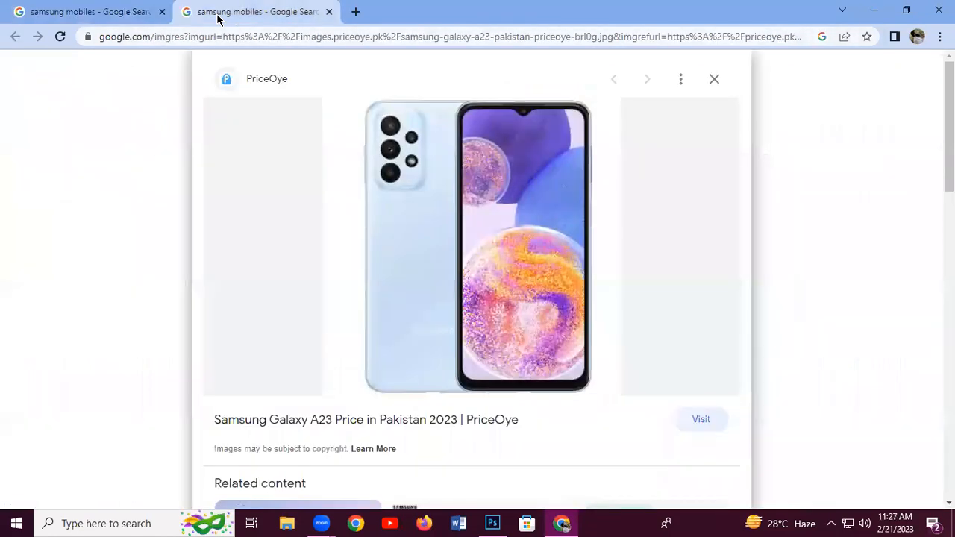
Save the large A23 image as a JPEG into the photoshop_class folder
{"action": "scroll", "coordinate": [477, 280], "scroll_direction": "down", "scroll_amount": 5}
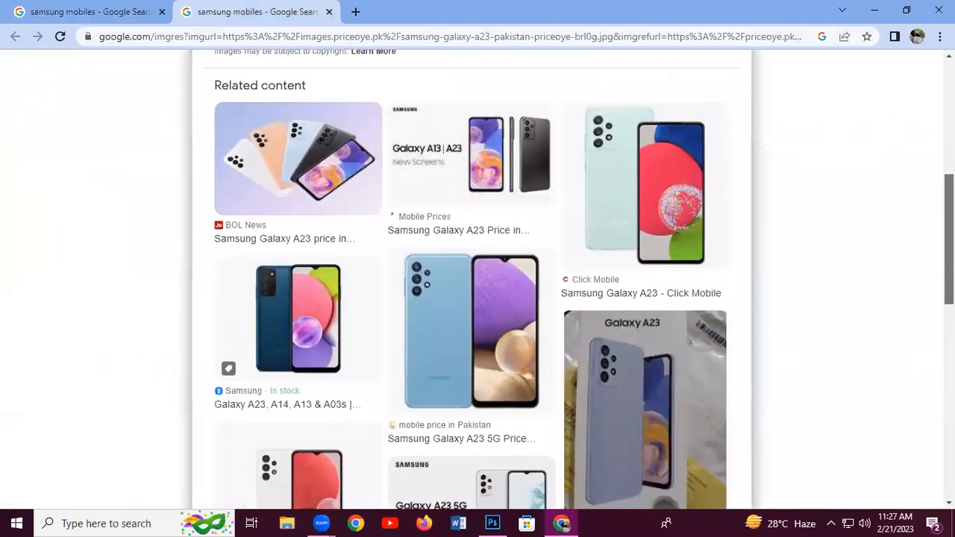
{"action": "scroll", "coordinate": [854, 184], "scroll_direction": "up", "scroll_amount": 4}
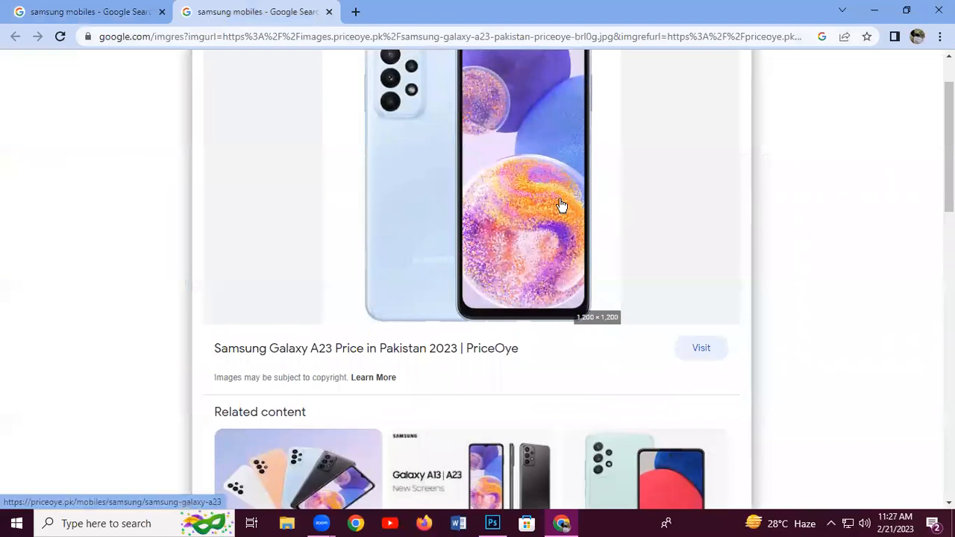
{"action": "right_click", "coordinate": [522, 191]}
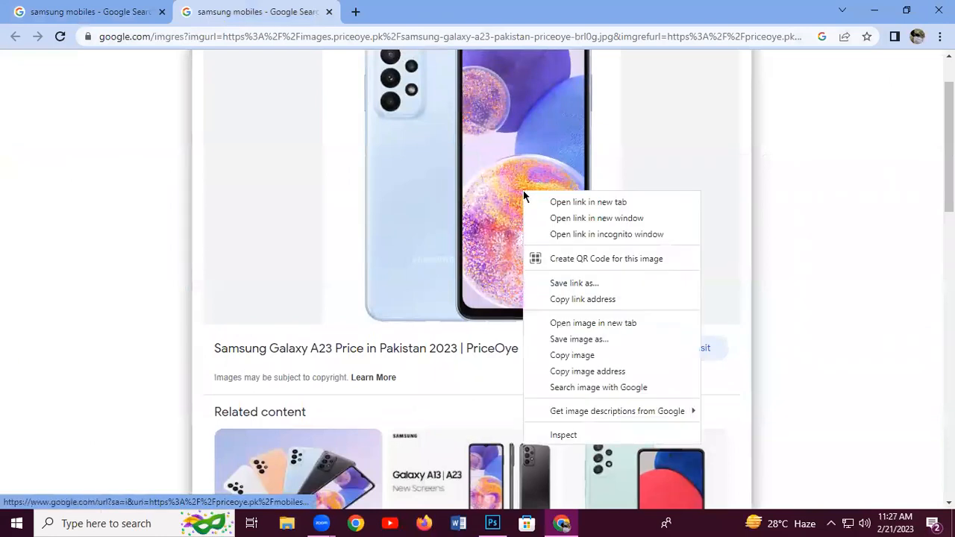
{"action": "left_click", "coordinate": [596, 345]}
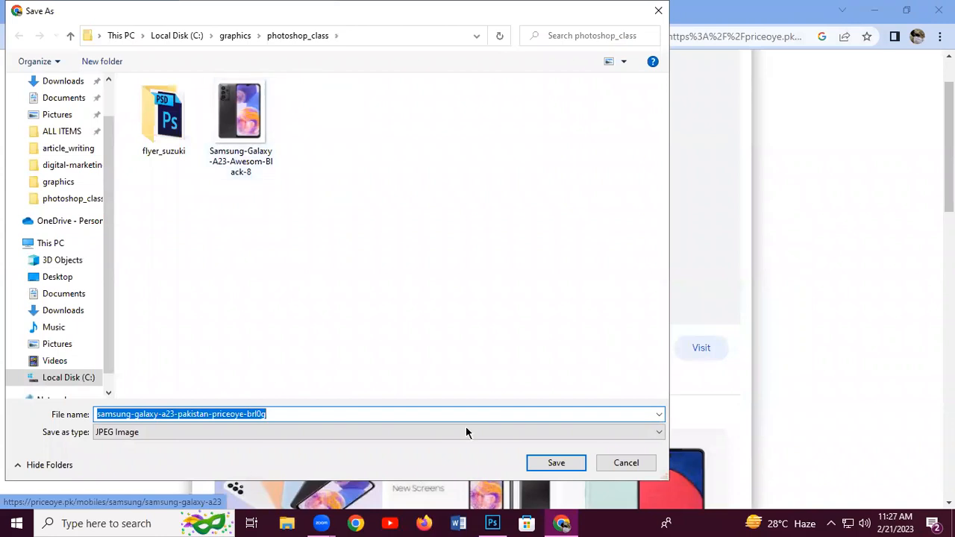
{"action": "left_click", "coordinate": [561, 462]}
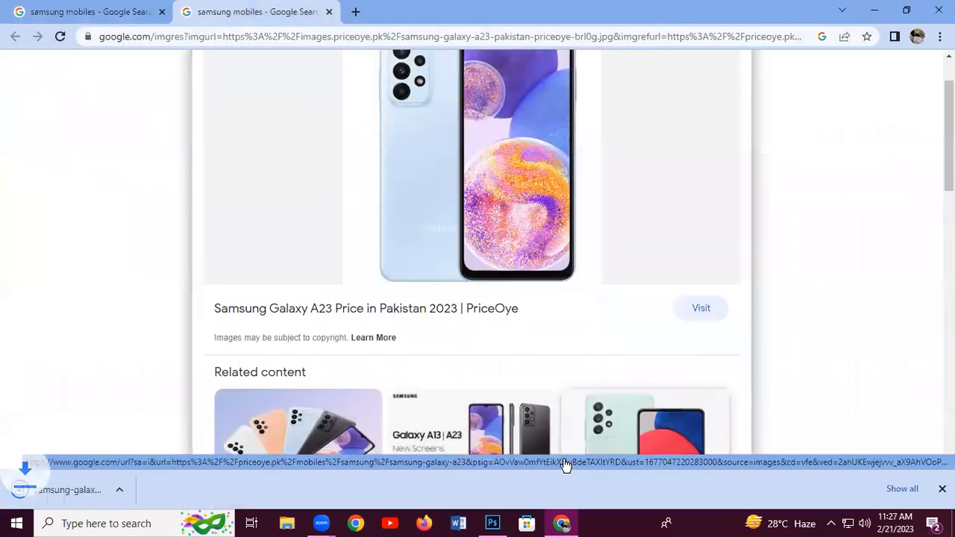
Open the A23 PriceOye page, then drag the downloaded phone image from File Explorer into Photoshop
{"action": "left_click", "coordinate": [463, 230]}
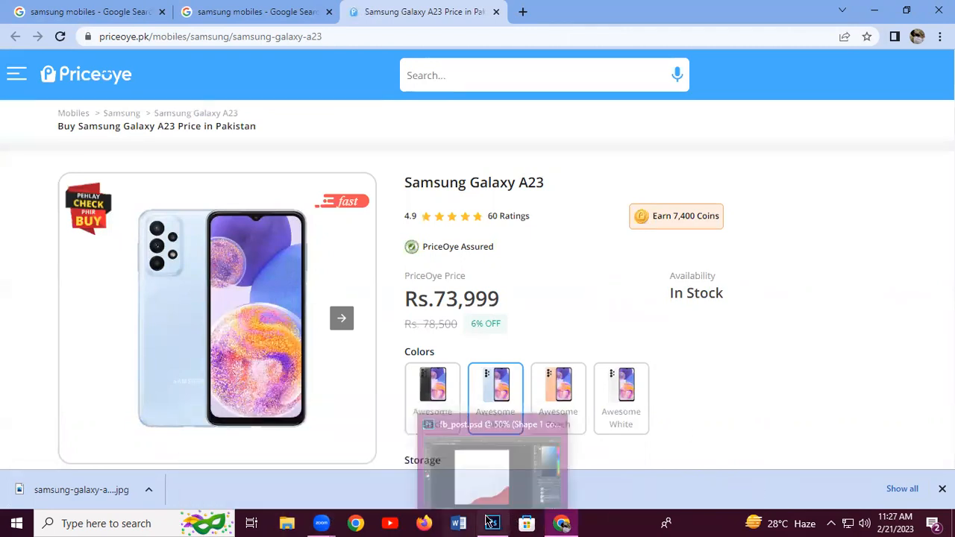
{"action": "left_click", "coordinate": [288, 522]}
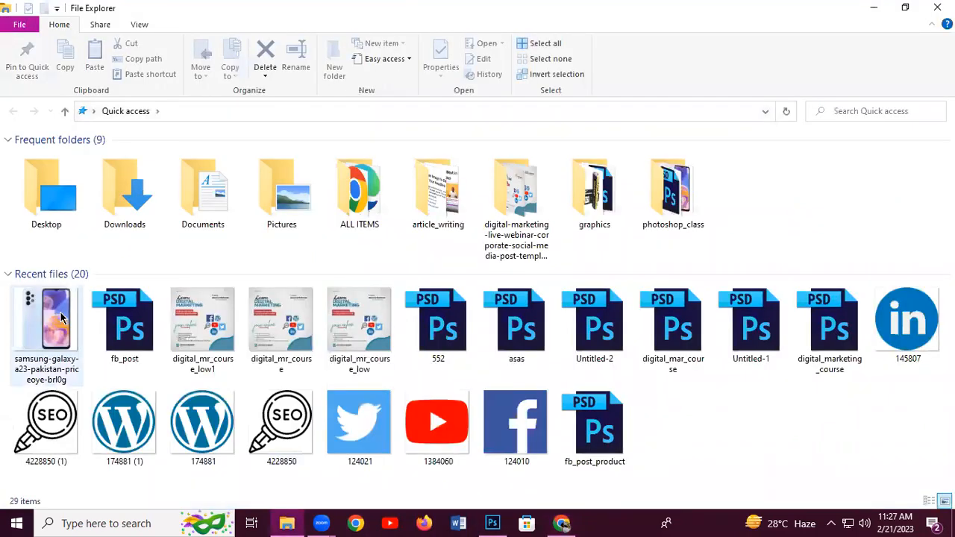
{"action": "left_click_drag", "start_coordinate": [37, 317], "coordinate": [430, 297]}
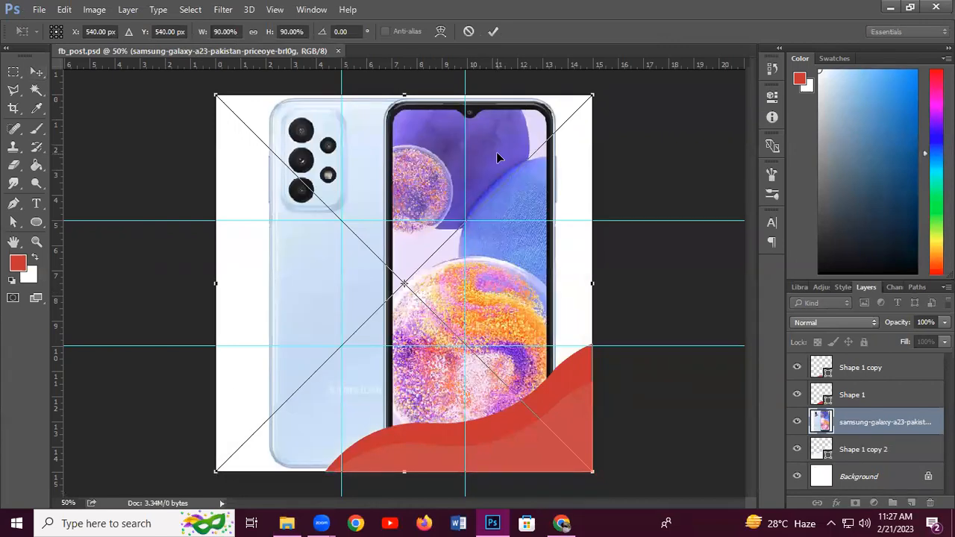
Scale the placed Galaxy A23 photo to 35.33% and position it just right of centre
{"action": "left_click_drag", "start_coordinate": [589, 92], "coordinate": [477, 203]}
{"action": "left_click_drag", "start_coordinate": [416, 285], "coordinate": [463, 315]}
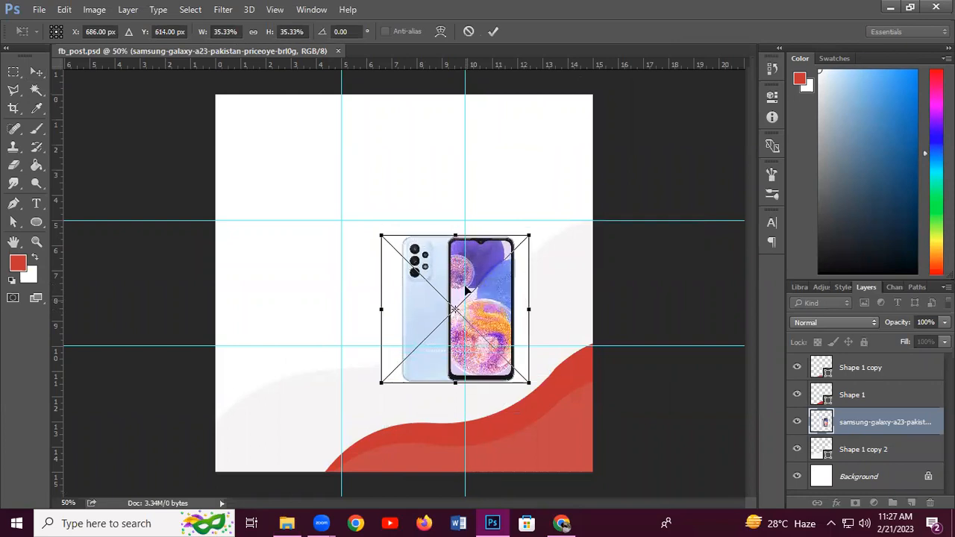
{"action": "left_click", "coordinate": [492, 33]}
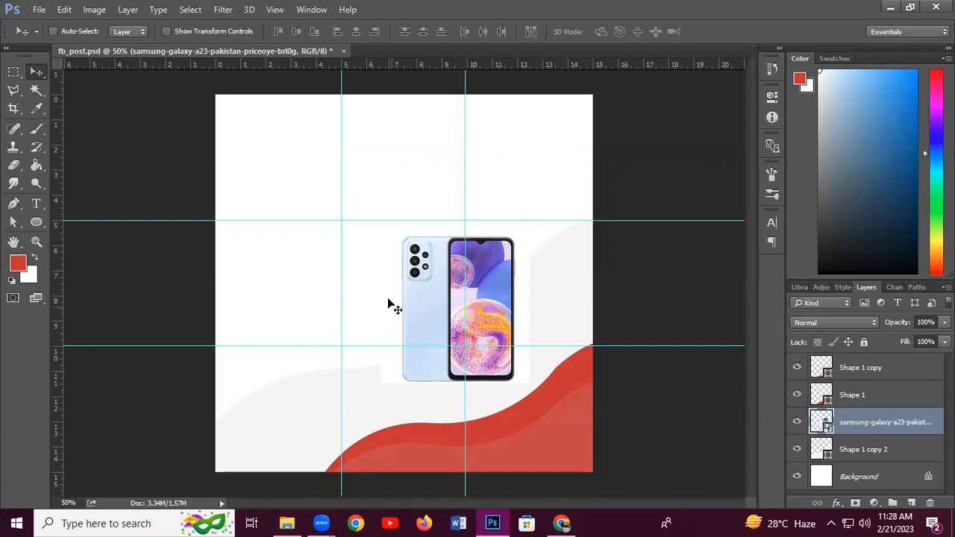
Rasterize the samsung phone layer and Magic Wand-select the white area around the phone
{"action": "right_click", "coordinate": [865, 425]}
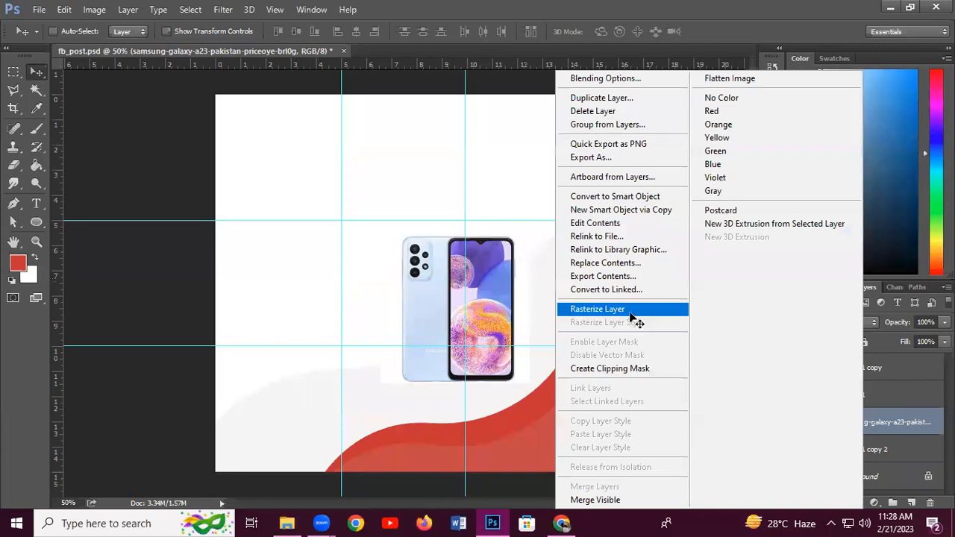
{"action": "left_click", "coordinate": [630, 313]}
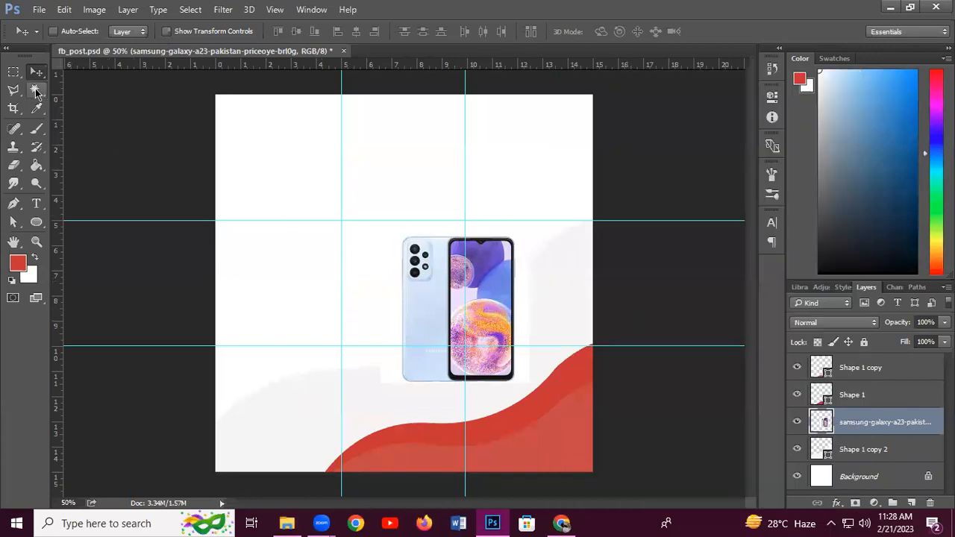
{"action": "left_click", "coordinate": [36, 91]}
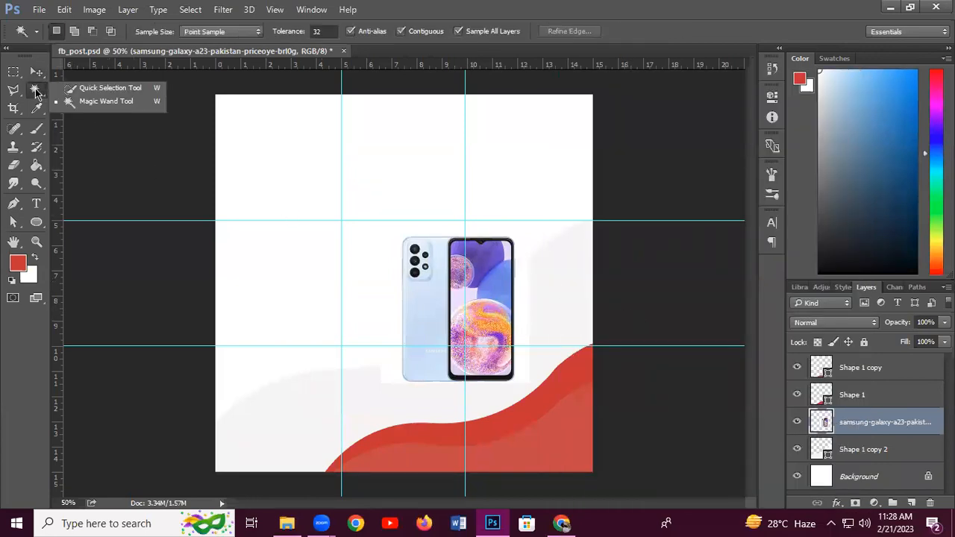
{"action": "left_click", "coordinate": [121, 106]}
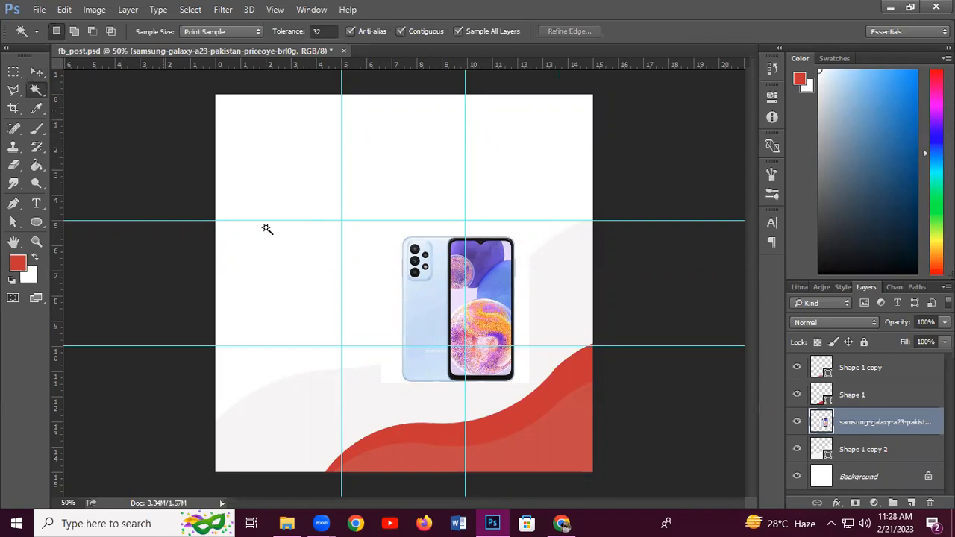
{"action": "left_click", "coordinate": [523, 305]}
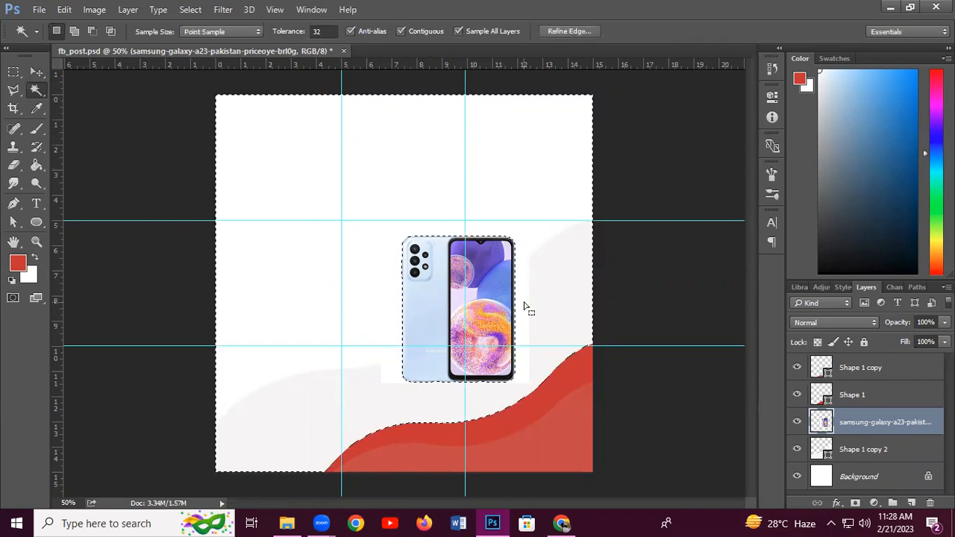
Delete the white backdrop as a trial, then undo the deletion and deselect
{"action": "key", "text": "Delete"}
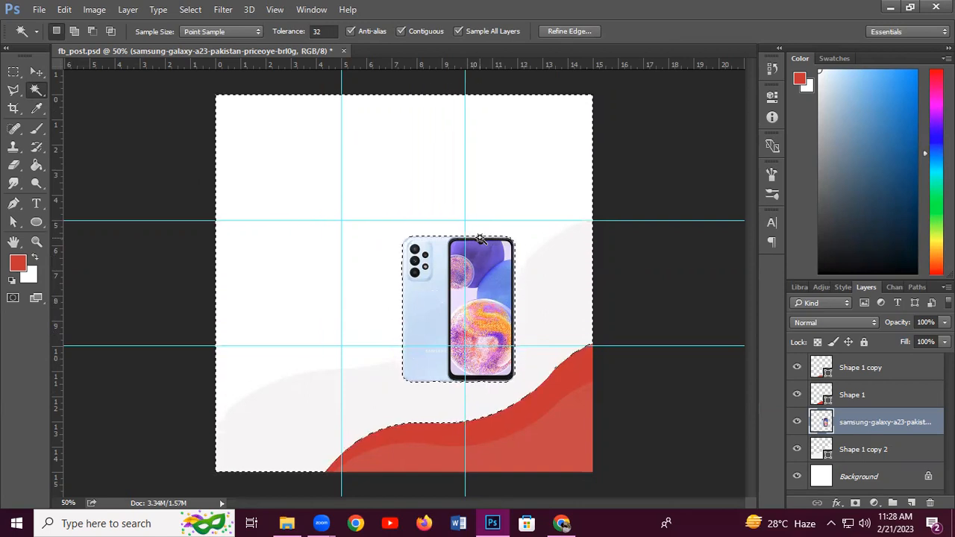
{"action": "key", "text": "ctrl+d"}
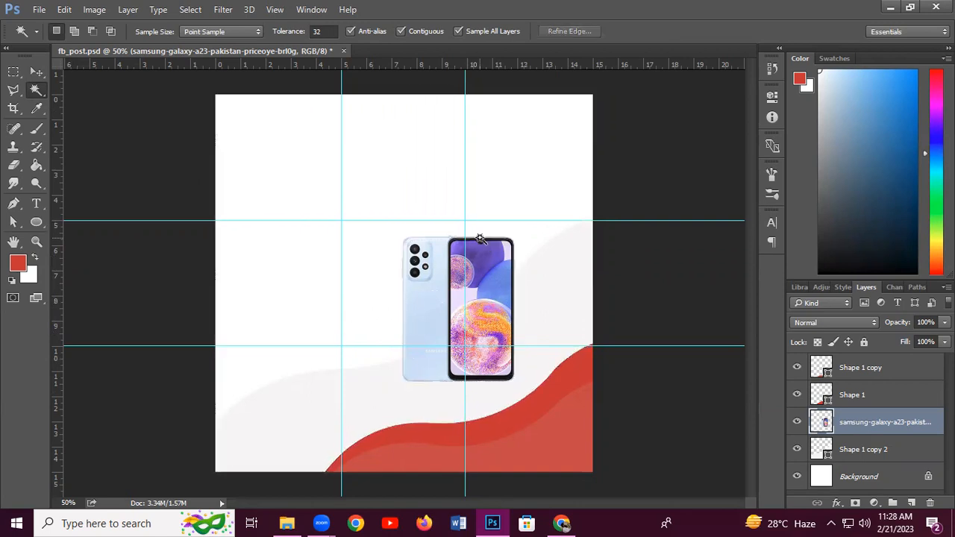
{"action": "left_click", "coordinate": [374, 216]}
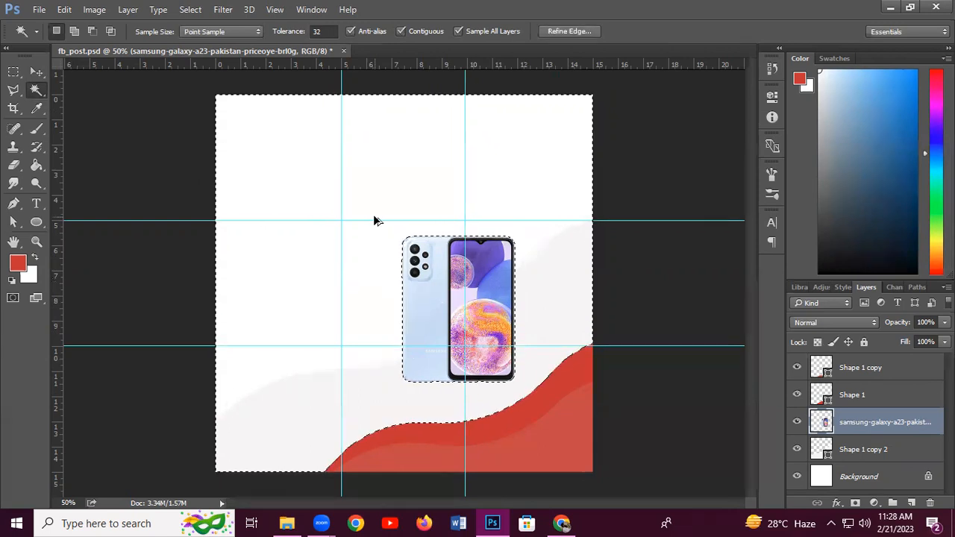
{"action": "key", "text": "ctrl+alt+z"}
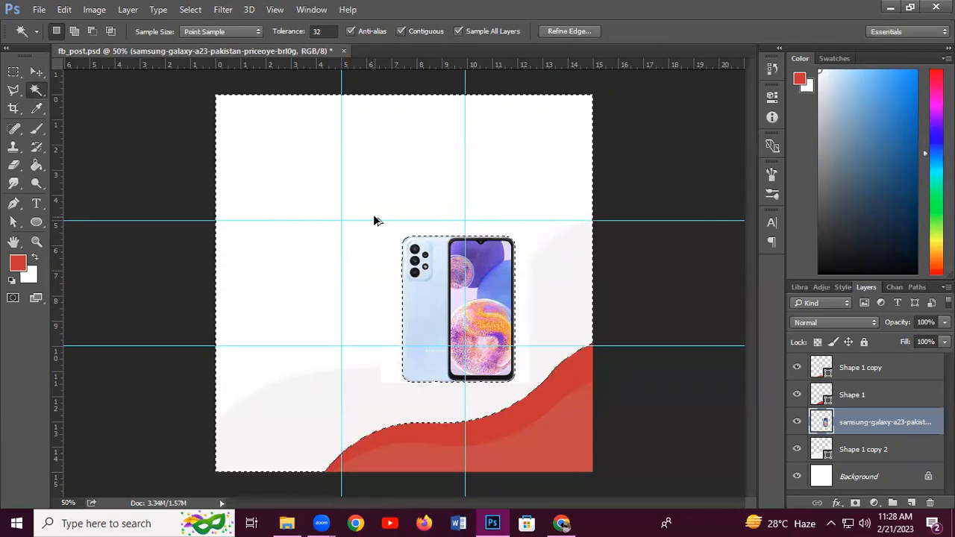
{"action": "key", "text": "ctrl+d"}
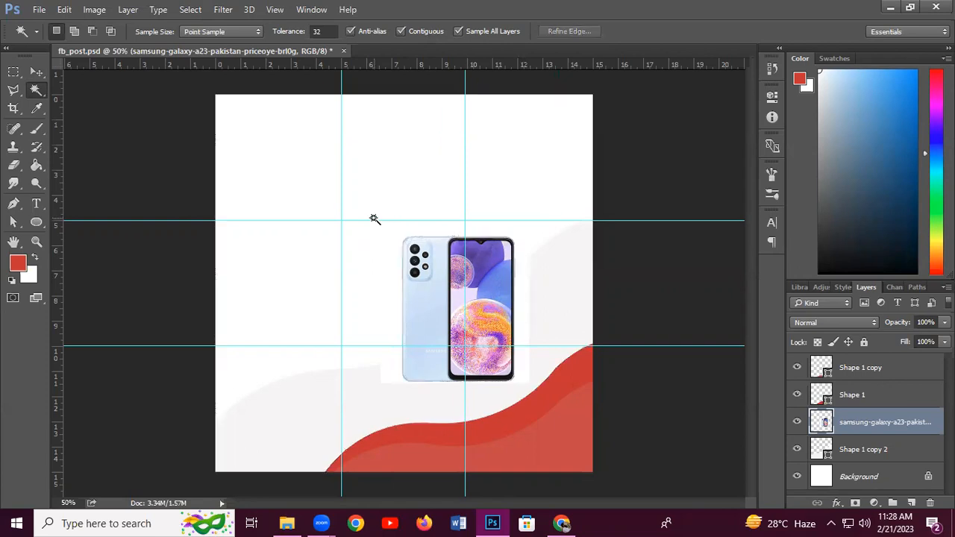
Move the phone layer above the red wave shapes and nudge it right and down
{"action": "left_click", "coordinate": [36, 71]}
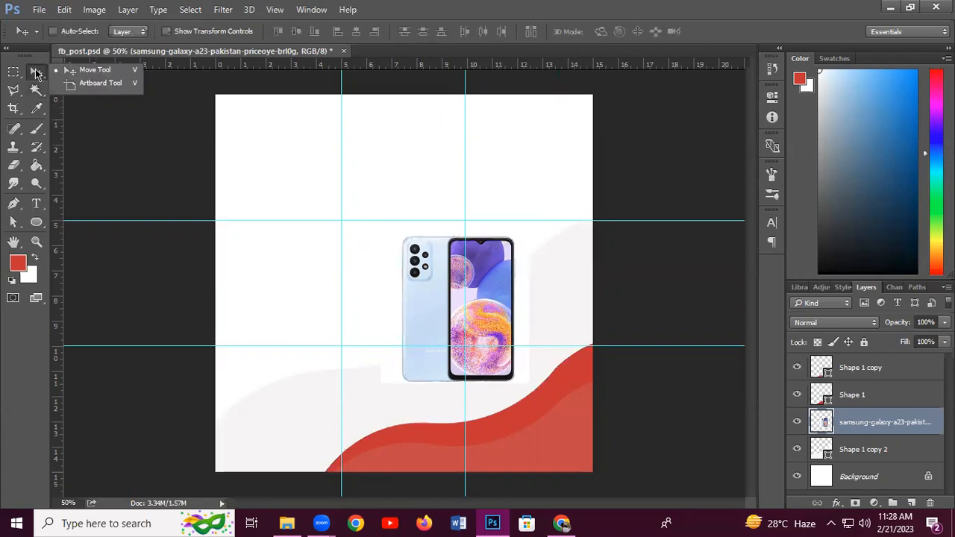
{"action": "left_click_drag", "start_coordinate": [443, 274], "coordinate": [467, 344]}
{"action": "left_click_drag", "start_coordinate": [886, 420], "coordinate": [883, 360]}
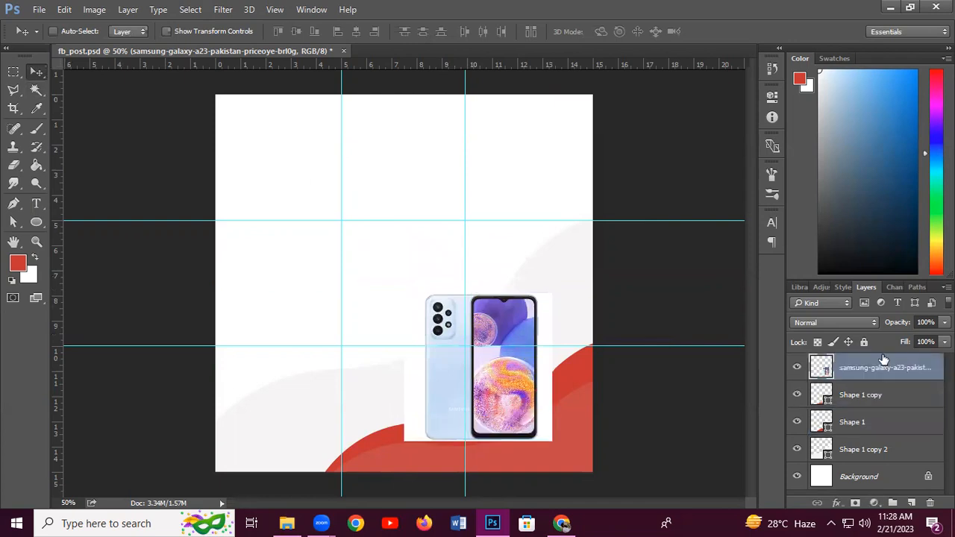
{"action": "left_click_drag", "start_coordinate": [442, 366], "coordinate": [455, 389]}
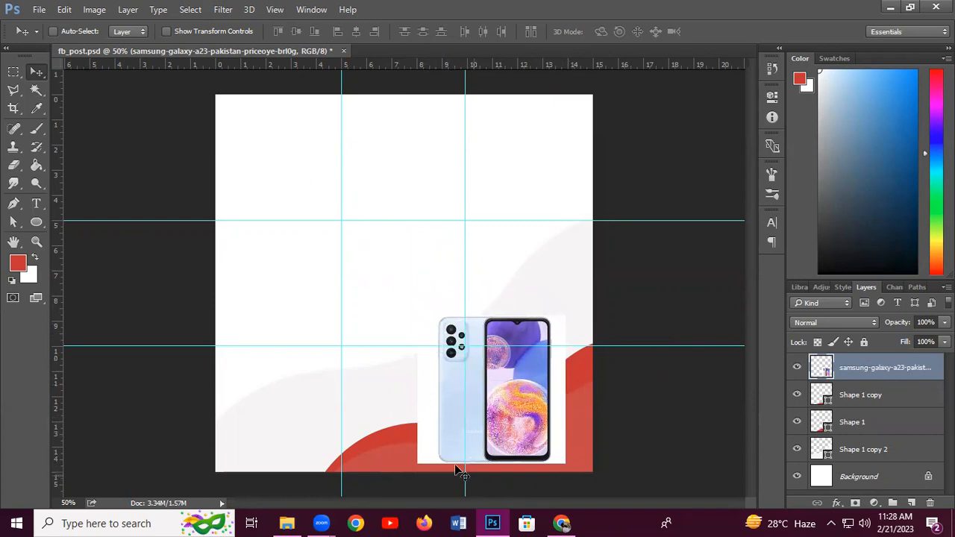
{"action": "right_click", "coordinate": [858, 368]}
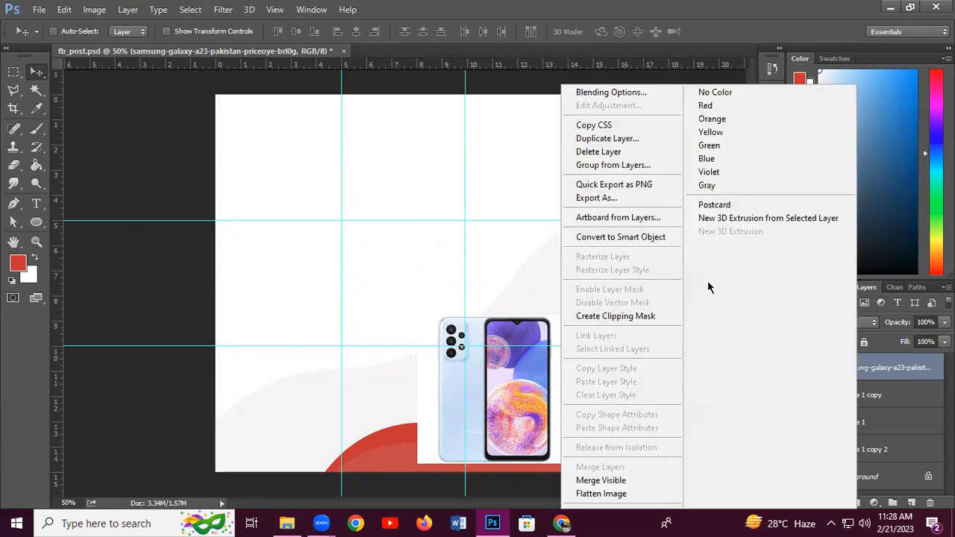
{"action": "left_click", "coordinate": [44, 89]}
Magic Wand-select the phone's white background, delete it, and deselect
{"action": "left_click", "coordinate": [35, 93]}
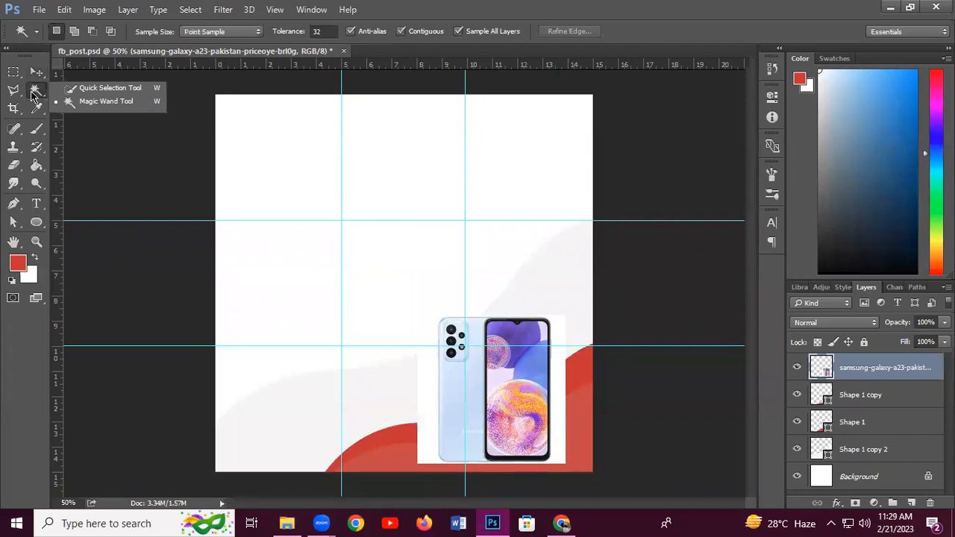
{"action": "left_click", "coordinate": [559, 400]}
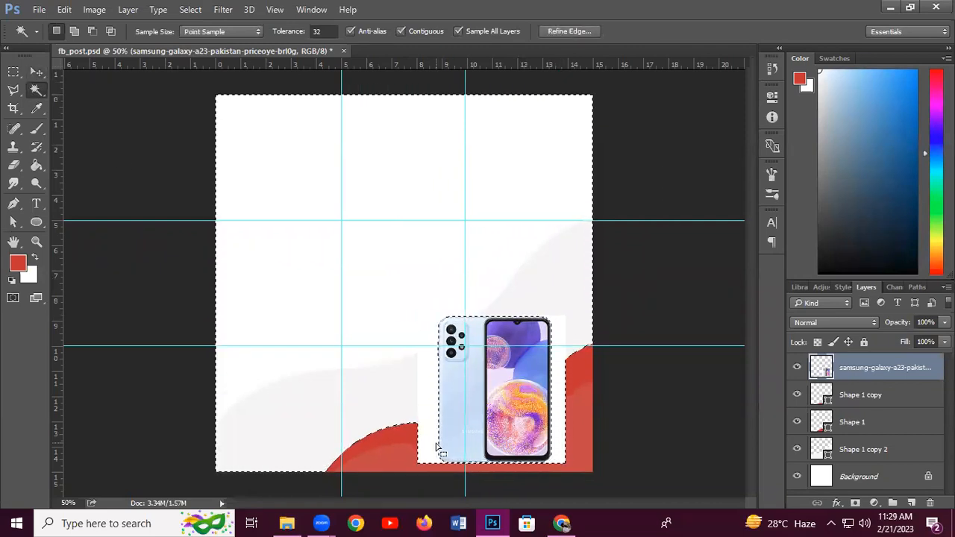
{"action": "key", "text": "Delete"}
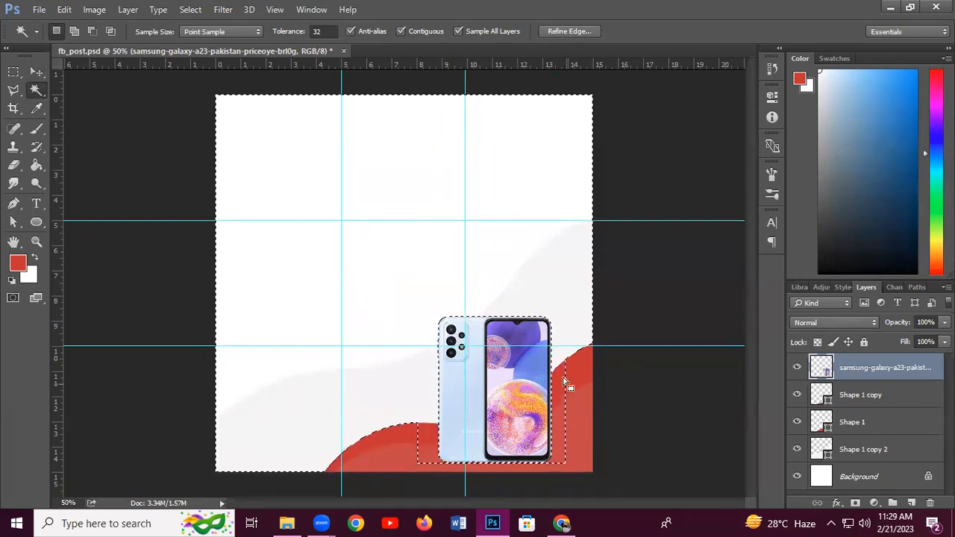
{"action": "key", "text": "ctrl+d"}
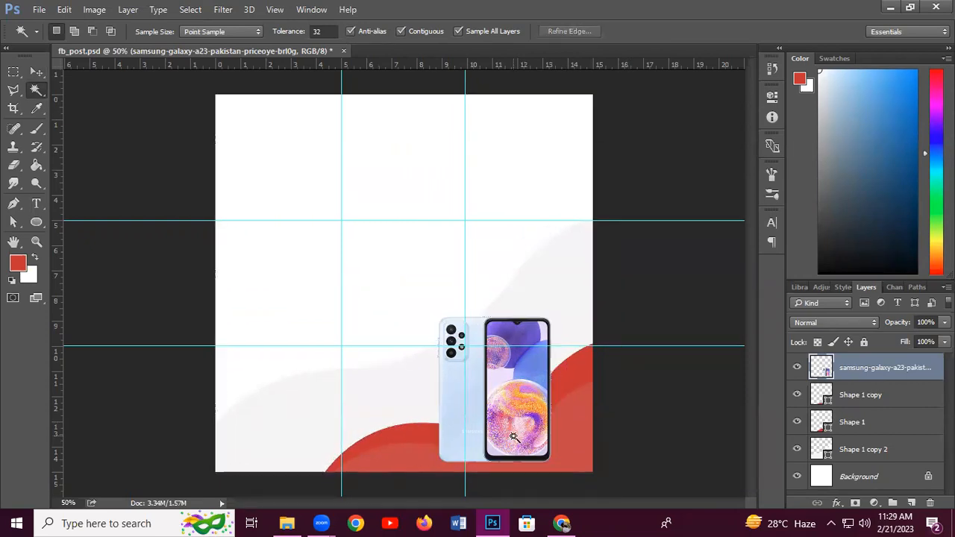
Drag the phone up and left so it sits between the guides above the red wave
{"action": "left_click", "coordinate": [37, 72]}
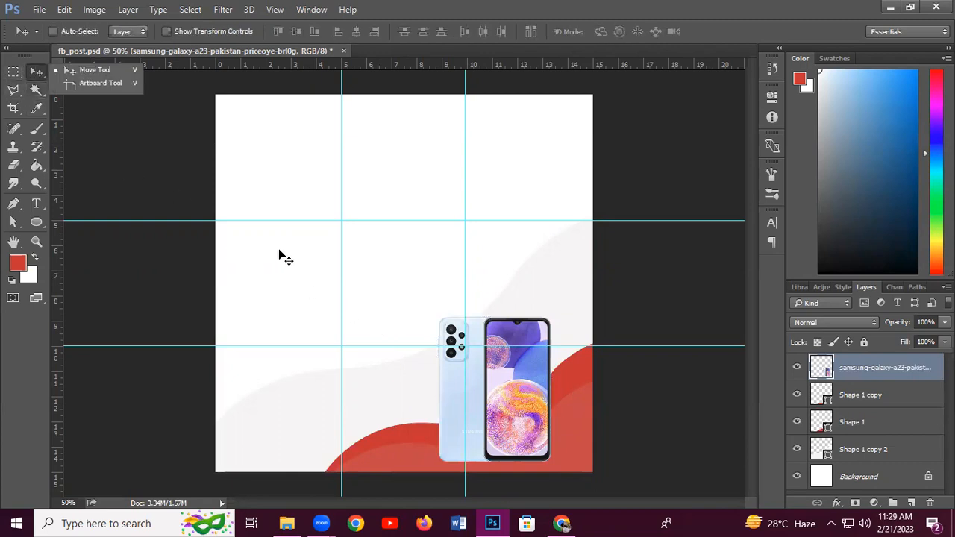
{"action": "left_click", "coordinate": [310, 258]}
{"action": "left_click_drag", "start_coordinate": [467, 355], "coordinate": [438, 290]}
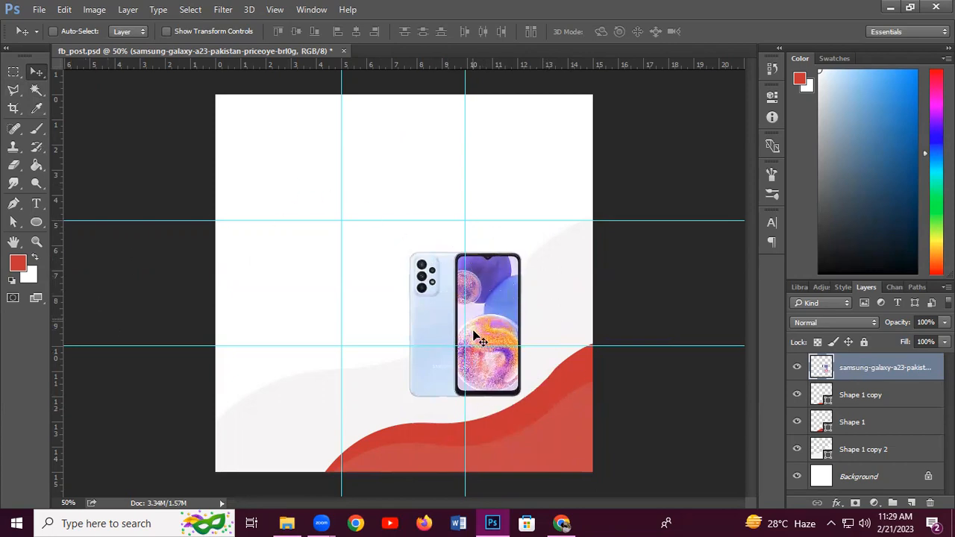
{"action": "left_click_drag", "start_coordinate": [491, 300], "coordinate": [496, 279]}
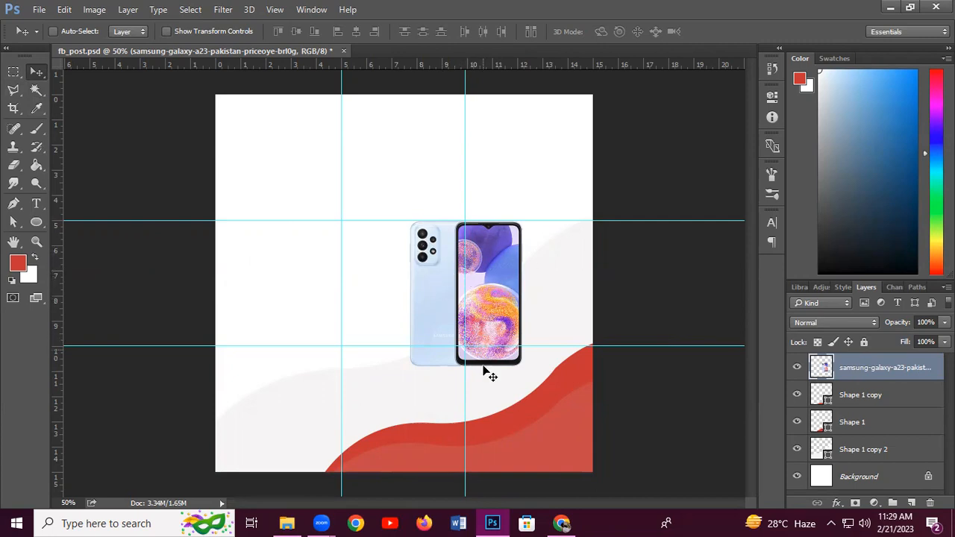
Start an 8 pt Poppins Medium Italic text line at the upper left and select it
{"action": "left_click", "coordinate": [561, 521]}
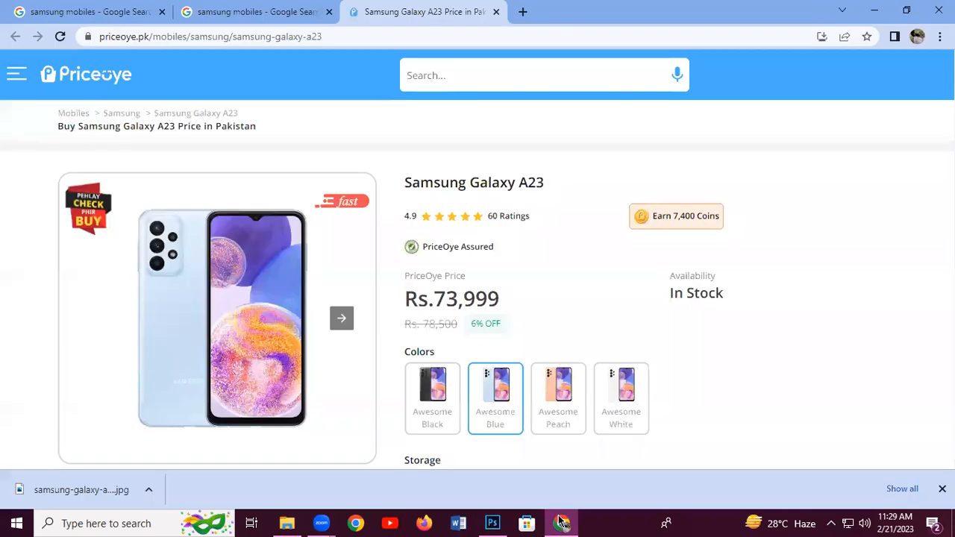
{"action": "left_click", "coordinate": [561, 522]}
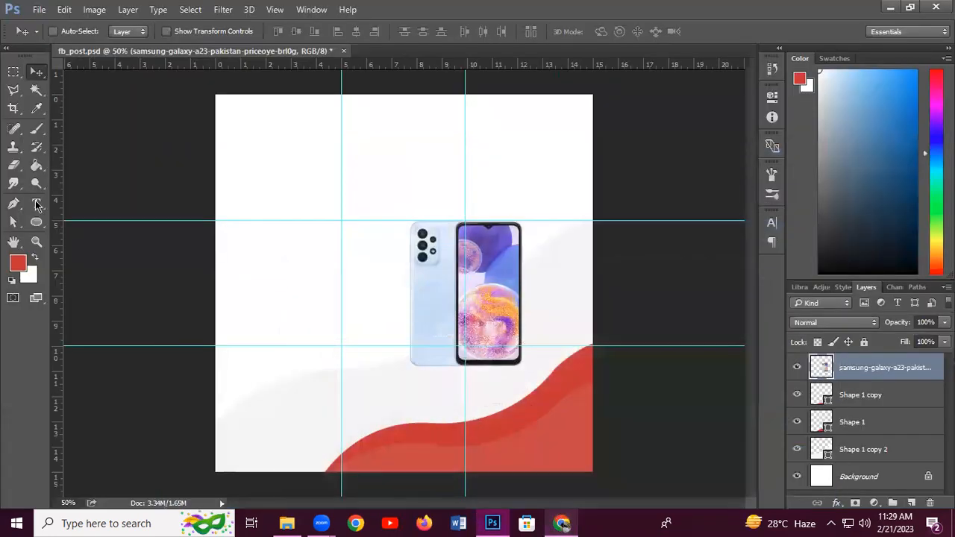
{"action": "left_click", "coordinate": [38, 203]}
{"action": "left_click", "coordinate": [250, 200]}
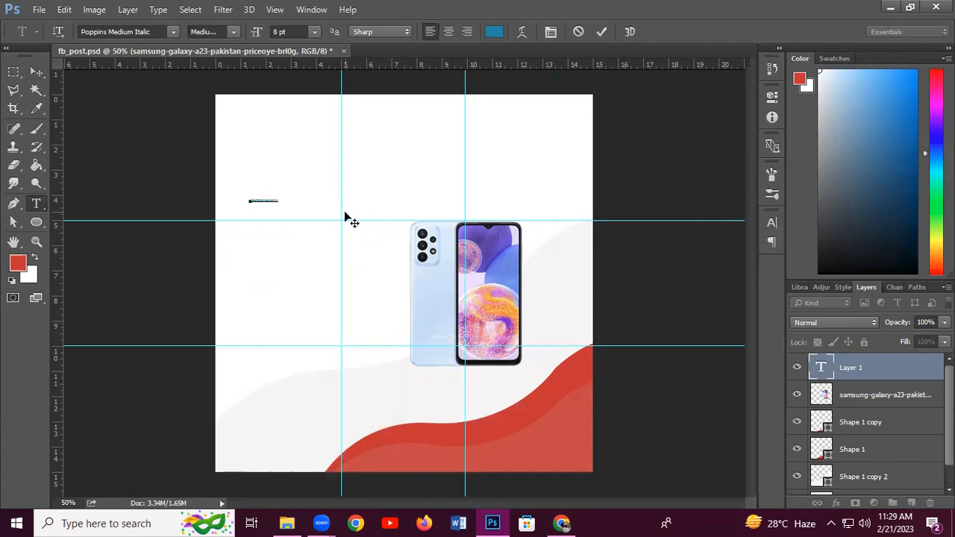
{"action": "key", "text": "alt+Tab"}
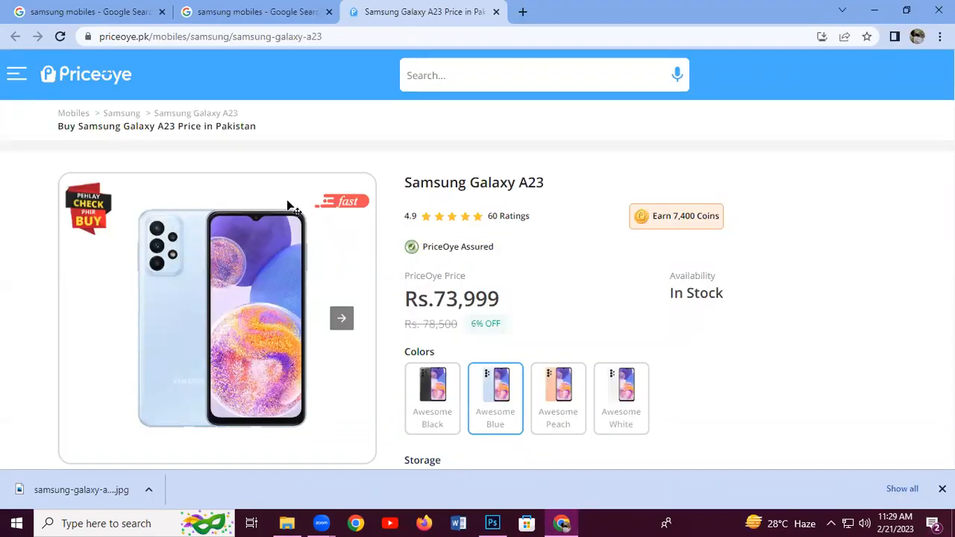
{"action": "key", "text": "alt+Tab"}
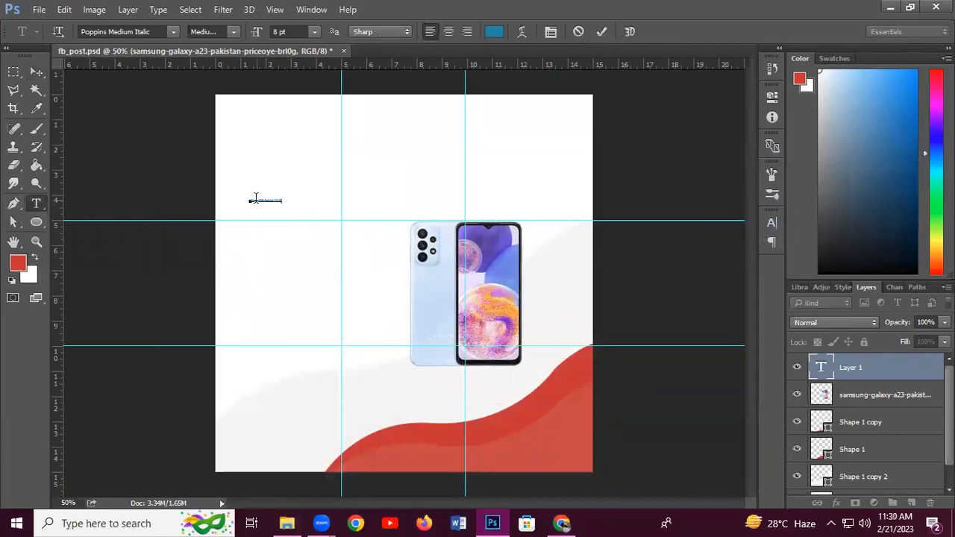
{"action": "left_click_drag", "start_coordinate": [250, 199], "coordinate": [320, 202]}
Set the title text to 48 pt Poppins SemiBold
{"action": "left_click", "coordinate": [314, 31]}
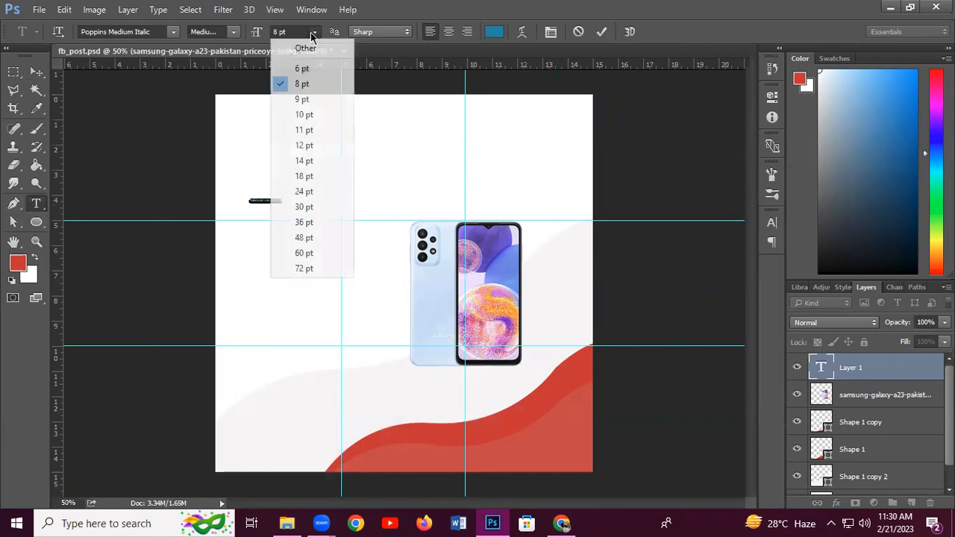
{"action": "left_click", "coordinate": [320, 238]}
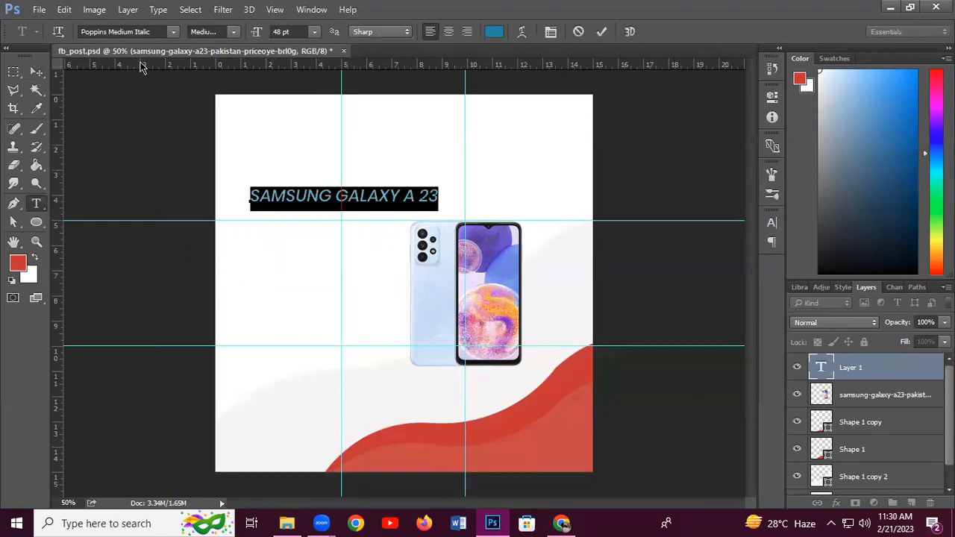
{"action": "left_click", "coordinate": [173, 35]}
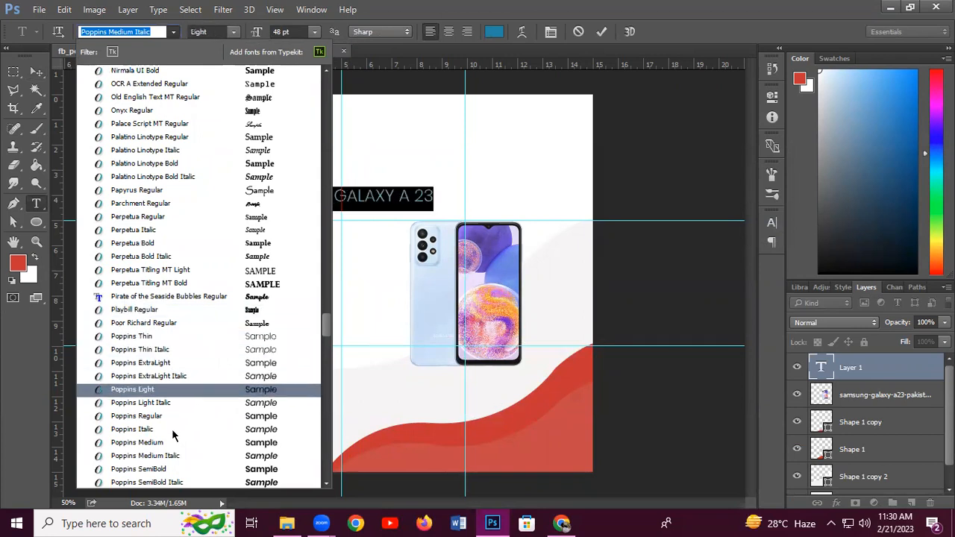
{"action": "left_click", "coordinate": [169, 469]}
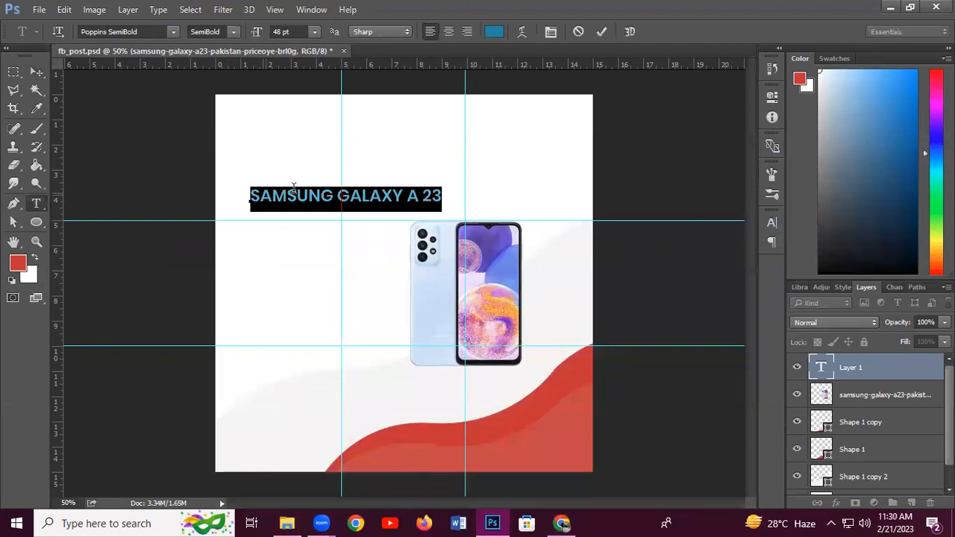
Cut GALAXY A 23 from the title so it reads only SAMSUNG, then commit
{"action": "left_click", "coordinate": [338, 197]}
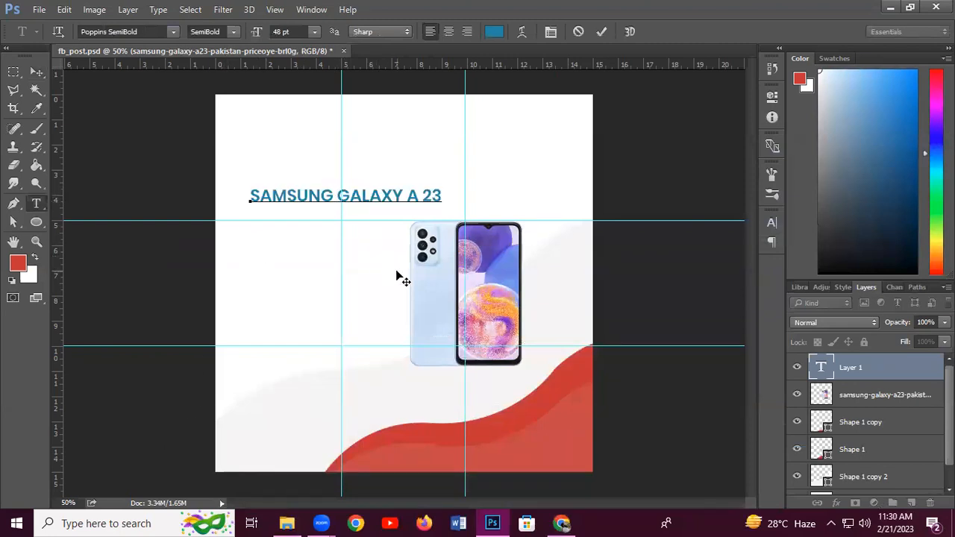
{"action": "key", "text": "Return"}
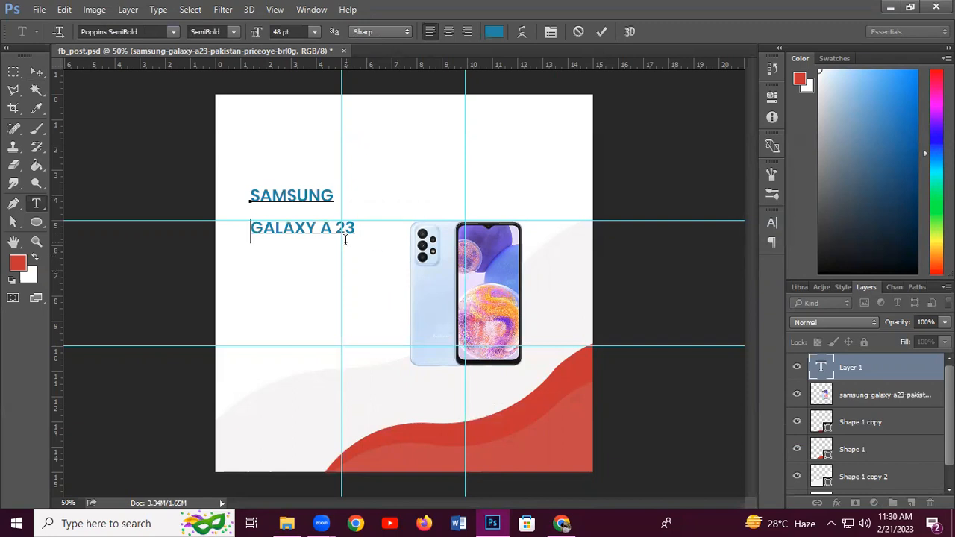
{"action": "left_click_drag", "start_coordinate": [356, 229], "coordinate": [251, 230]}
{"action": "key", "text": "ctrl+c"}
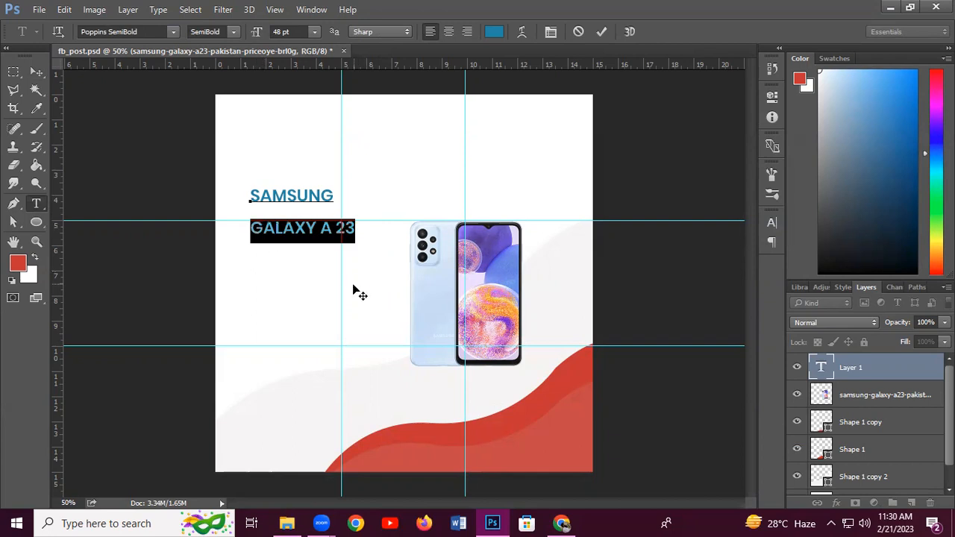
{"action": "key", "text": "ctrl"}
{"action": "key", "text": "BackSpace"}
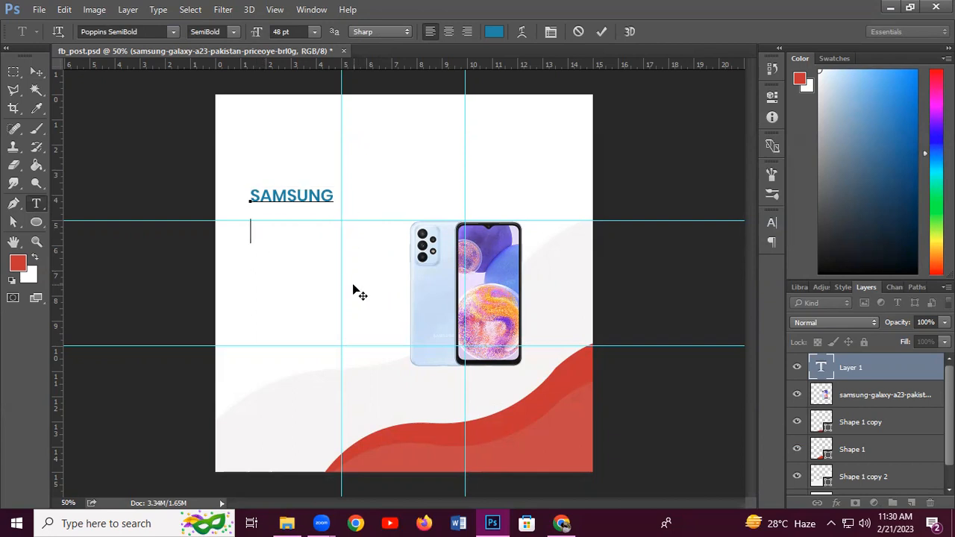
{"action": "left_click", "coordinate": [36, 72]}
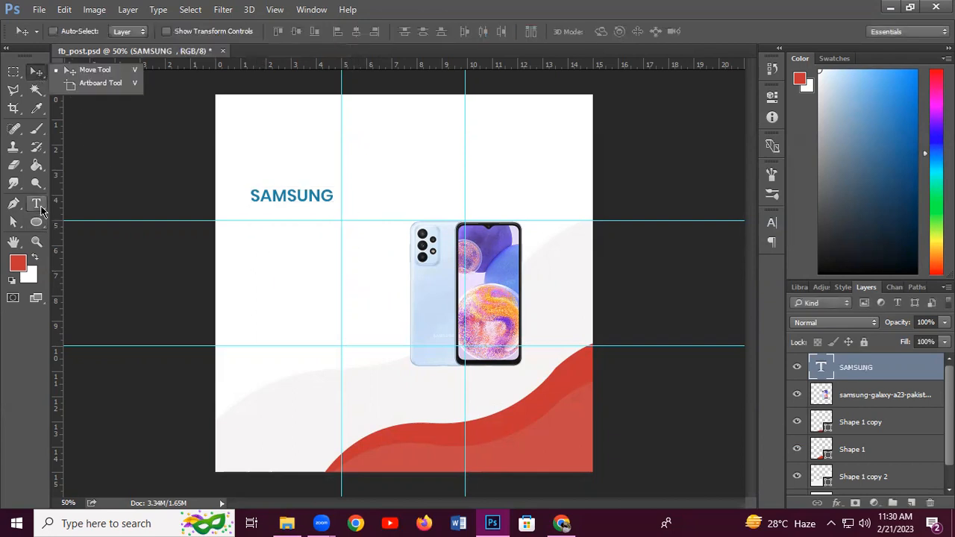
Paste GALAXY A 23 as a new text layer below SAMSUNG
{"action": "left_click", "coordinate": [35, 203]}
{"action": "left_click", "coordinate": [276, 276]}
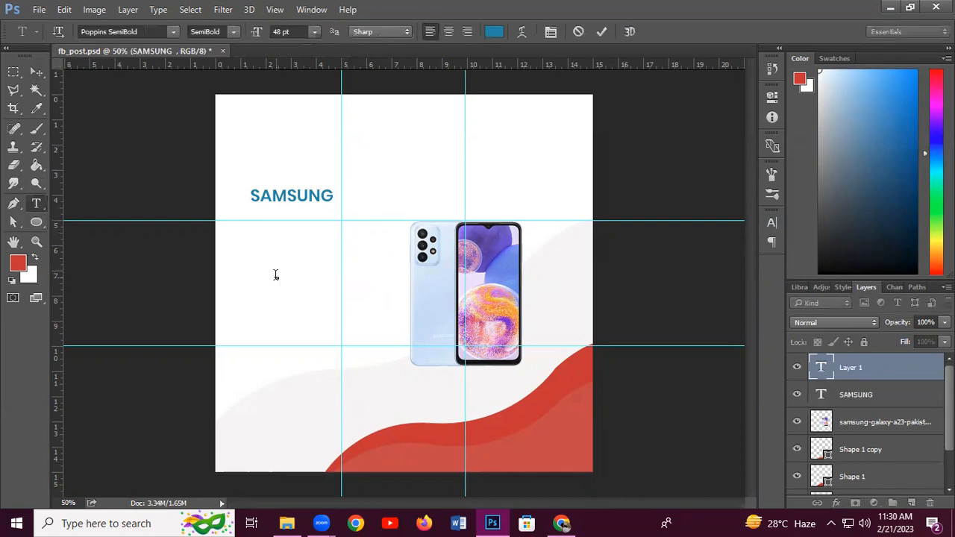
{"action": "key", "text": "ctrl+v"}
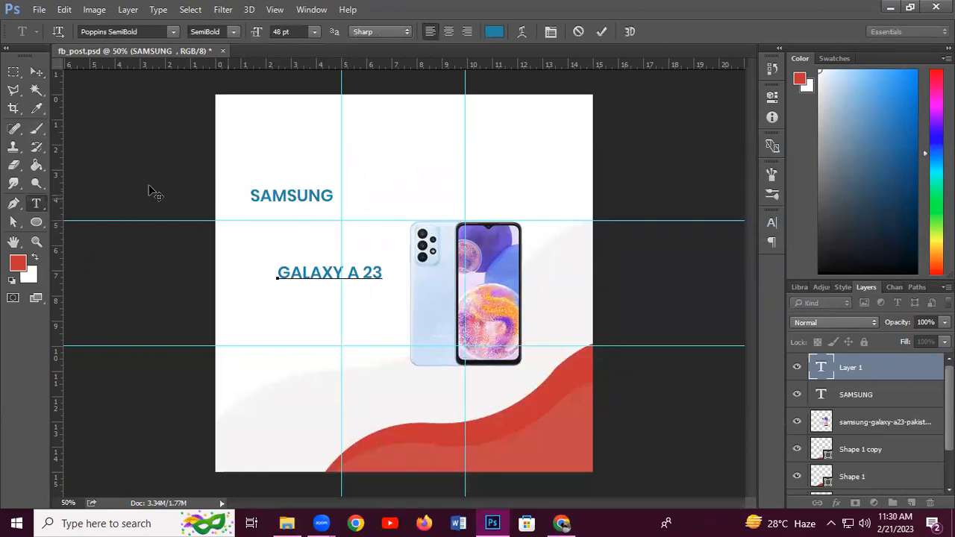
{"action": "left_click", "coordinate": [34, 79]}
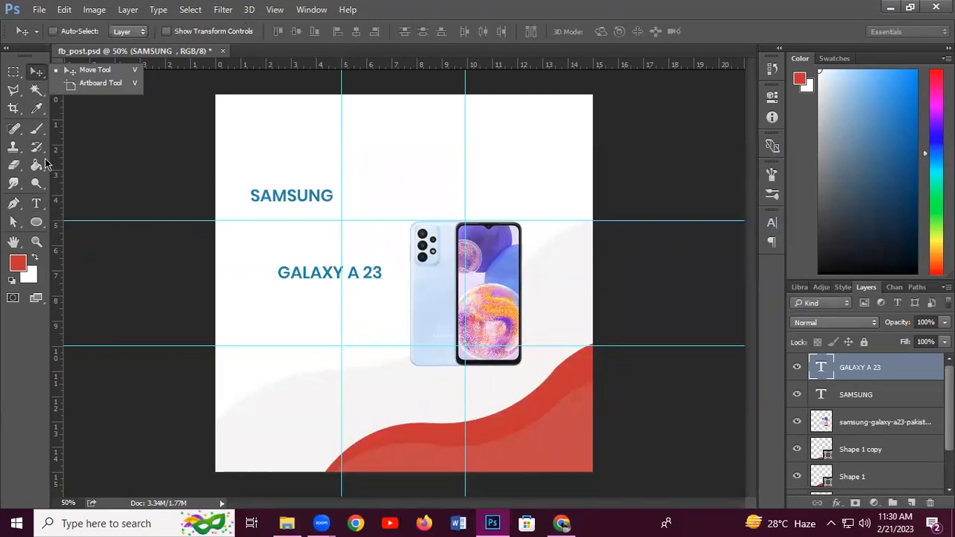
Enlarge the SAMSUNG title to 60 pt and commit the edit
{"action": "left_click", "coordinate": [36, 203]}
{"action": "left_click", "coordinate": [252, 198]}
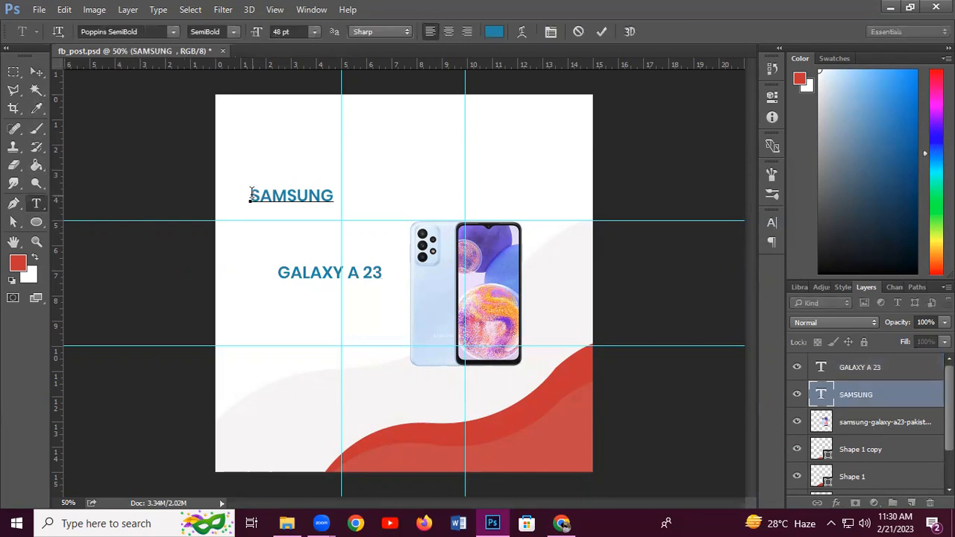
{"action": "left_click_drag", "start_coordinate": [252, 198], "coordinate": [351, 193]}
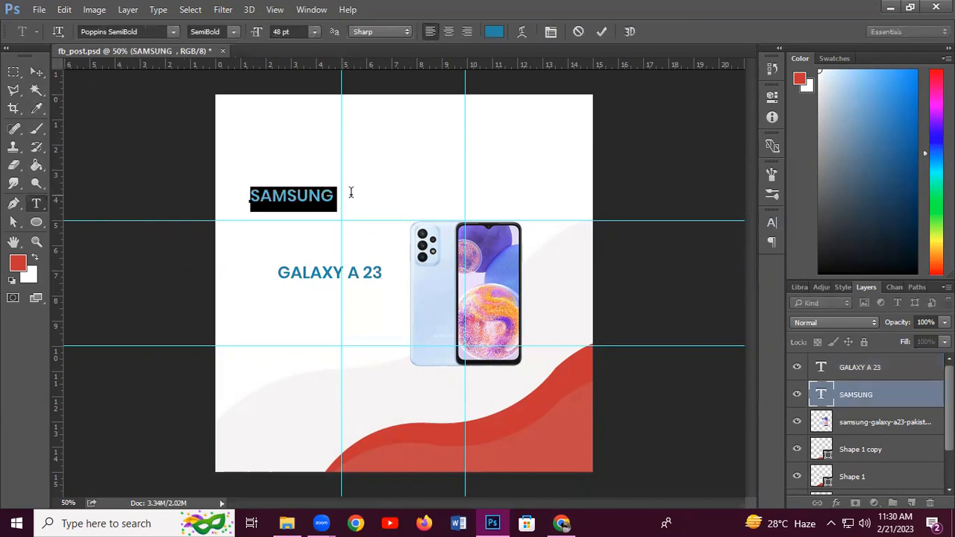
{"action": "left_click", "coordinate": [317, 36]}
{"action": "left_click", "coordinate": [304, 256]}
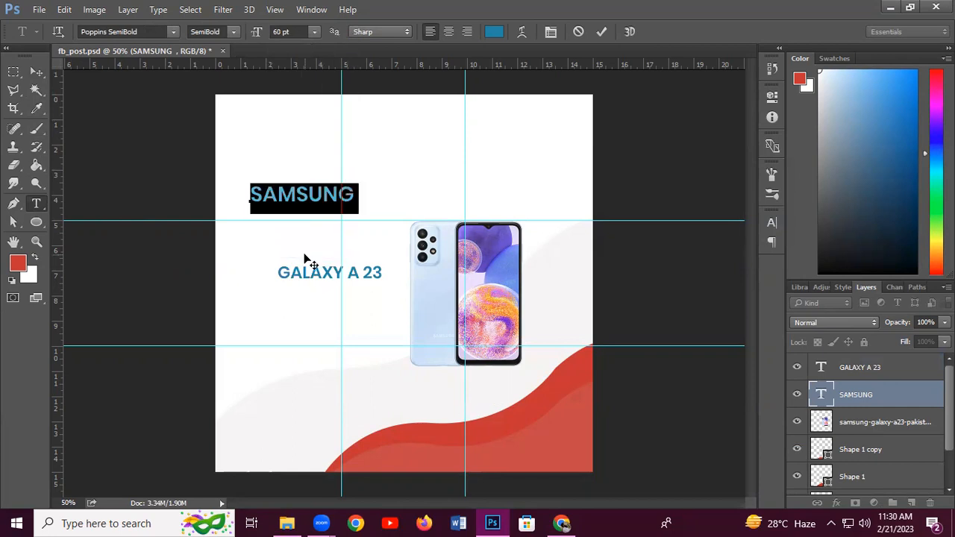
{"action": "right_click", "coordinate": [571, 377]}
{"action": "left_click", "coordinate": [38, 74]}
{"action": "left_click", "coordinate": [38, 74]}
{"action": "right_click", "coordinate": [528, 422]}
Recolour the Shape 1 wave to bright blue 56a6ee
{"action": "left_click", "coordinate": [556, 423]}
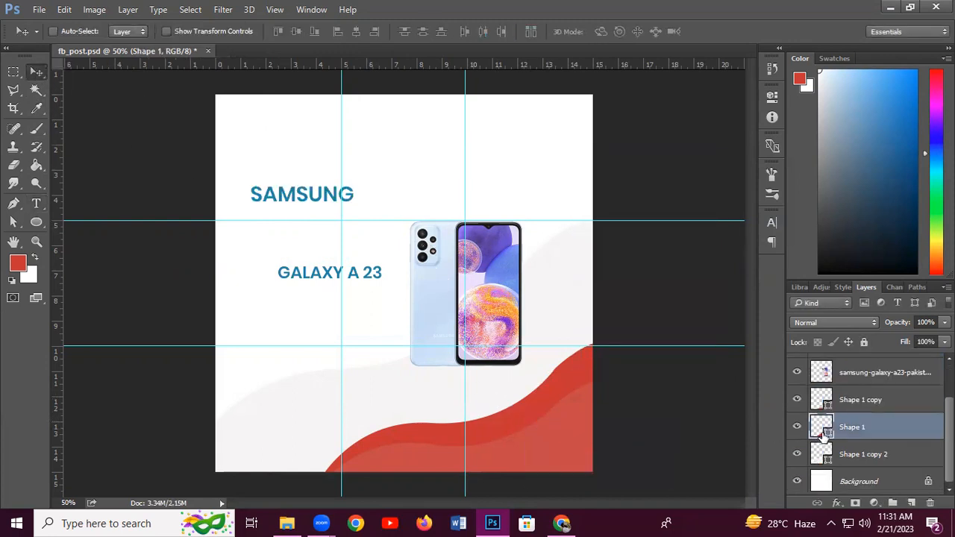
{"action": "double_click", "coordinate": [822, 428]}
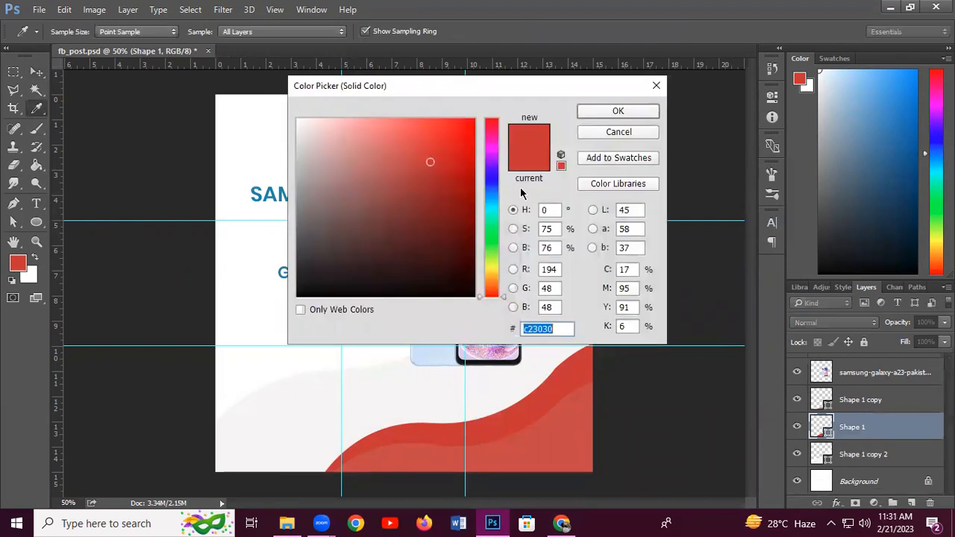
{"action": "left_click", "coordinate": [447, 350]}
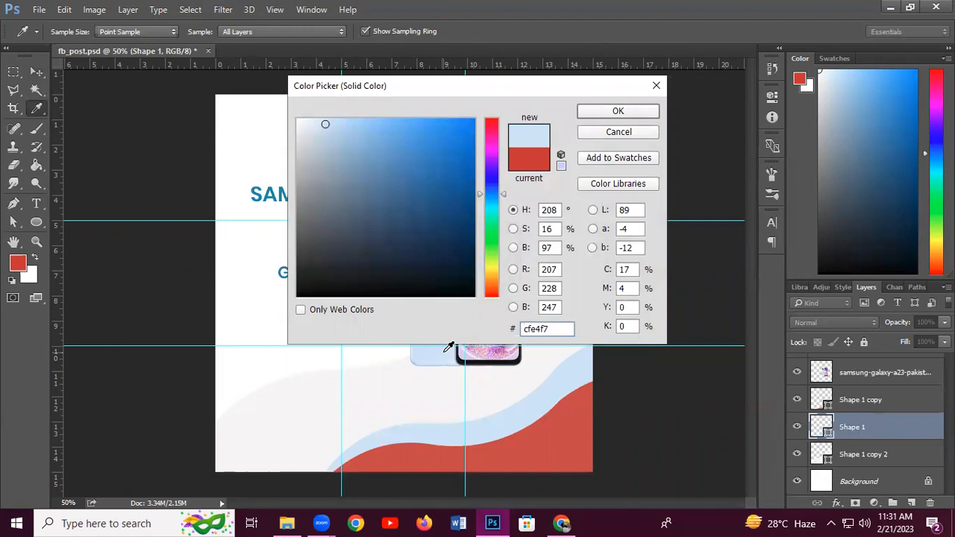
{"action": "left_click", "coordinate": [383, 128]}
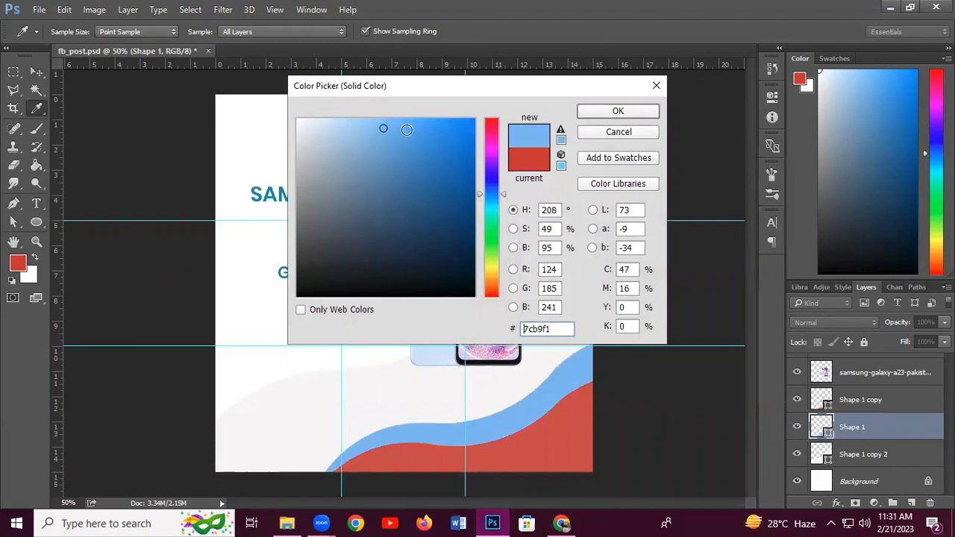
{"action": "left_click", "coordinate": [411, 131]}
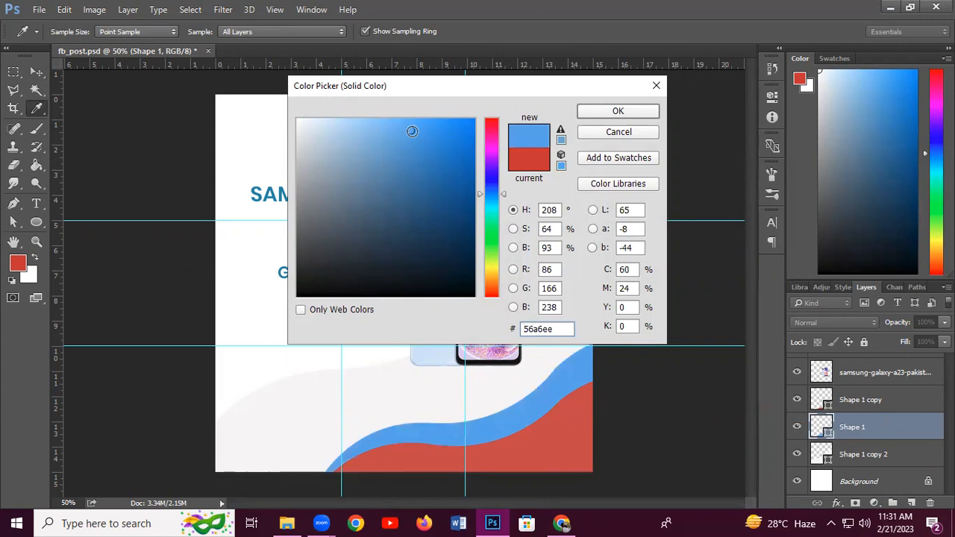
{"action": "left_click", "coordinate": [586, 112]}
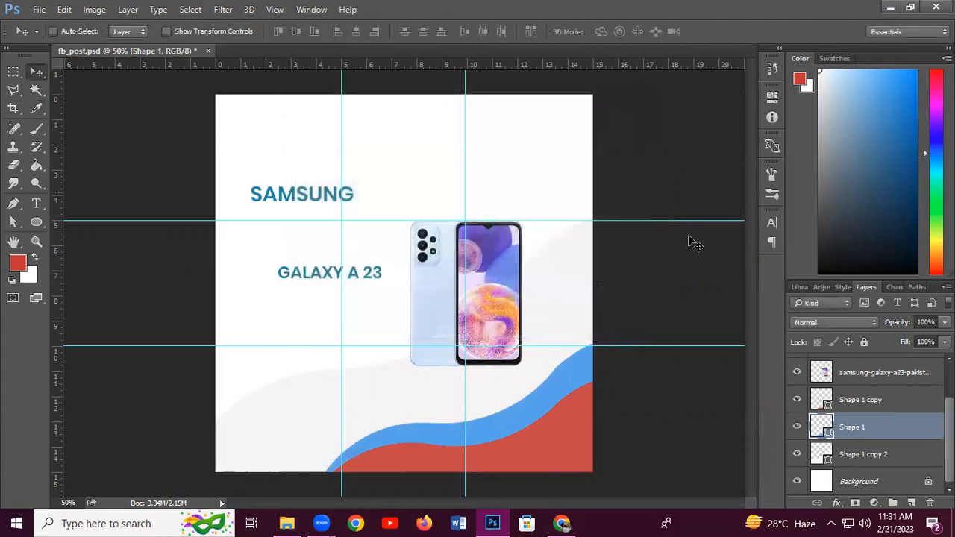
Fill the Shape 1 copy wave with pale blue d3e7f6
{"action": "double_click", "coordinate": [826, 405]}
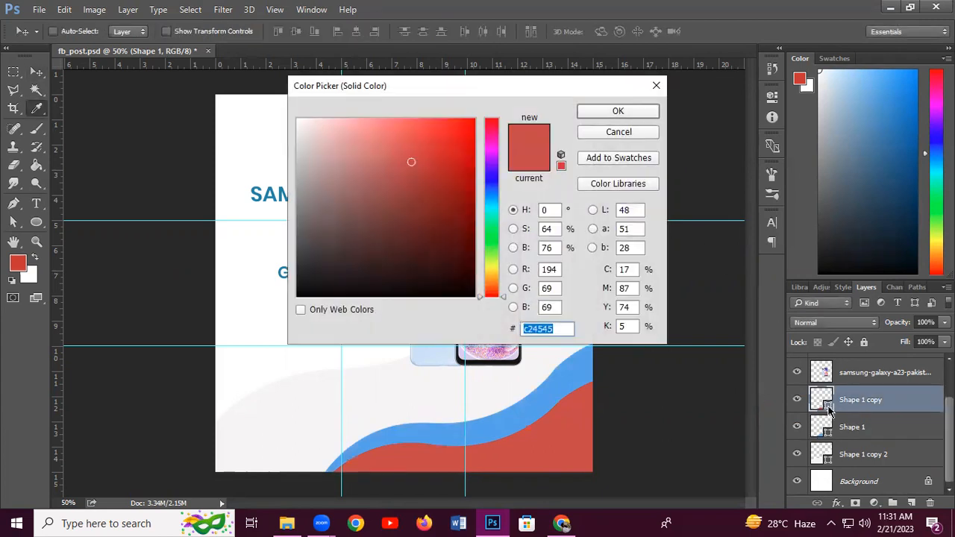
{"action": "left_click", "coordinate": [439, 351]}
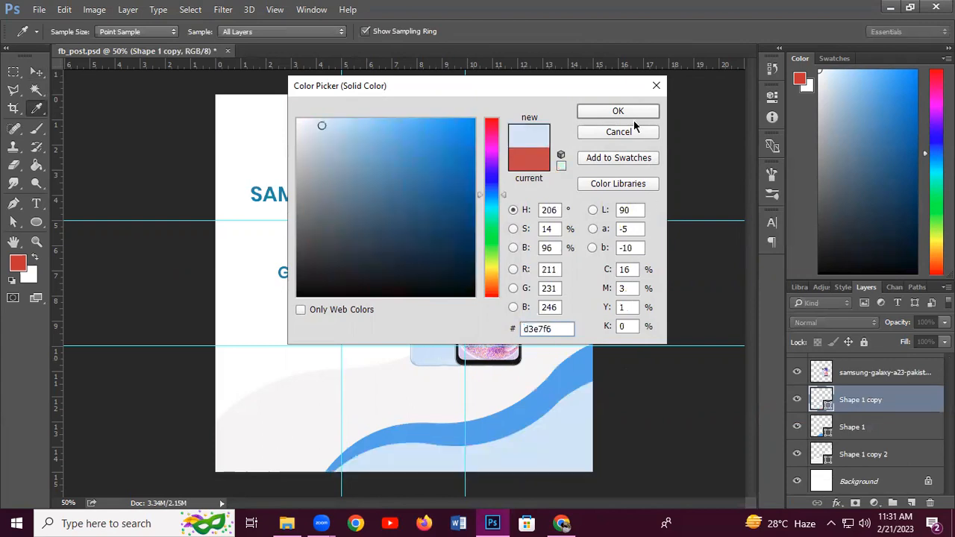
{"action": "left_click", "coordinate": [633, 117]}
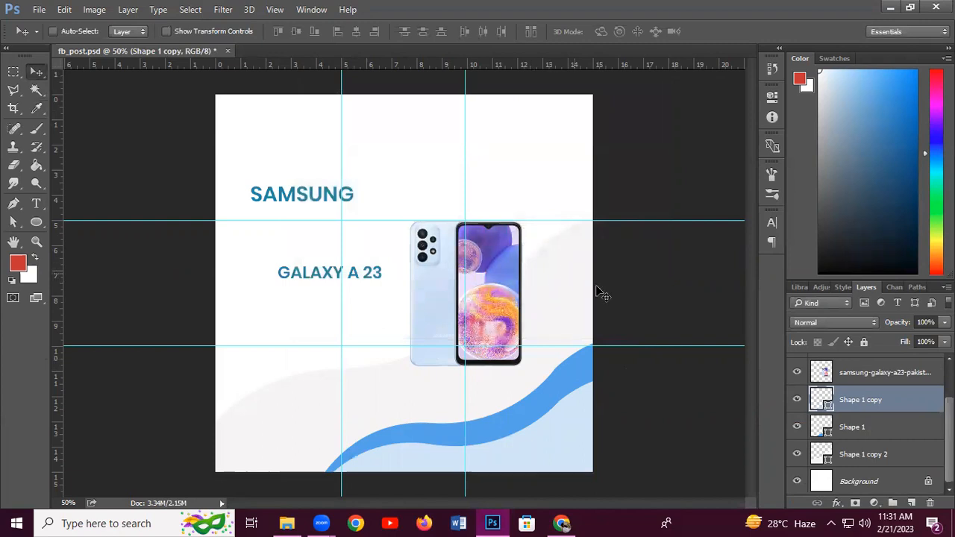
Fill the Shape 1 copy 2 background wave with very pale blue edf7fd
{"action": "double_click", "coordinate": [815, 454]}
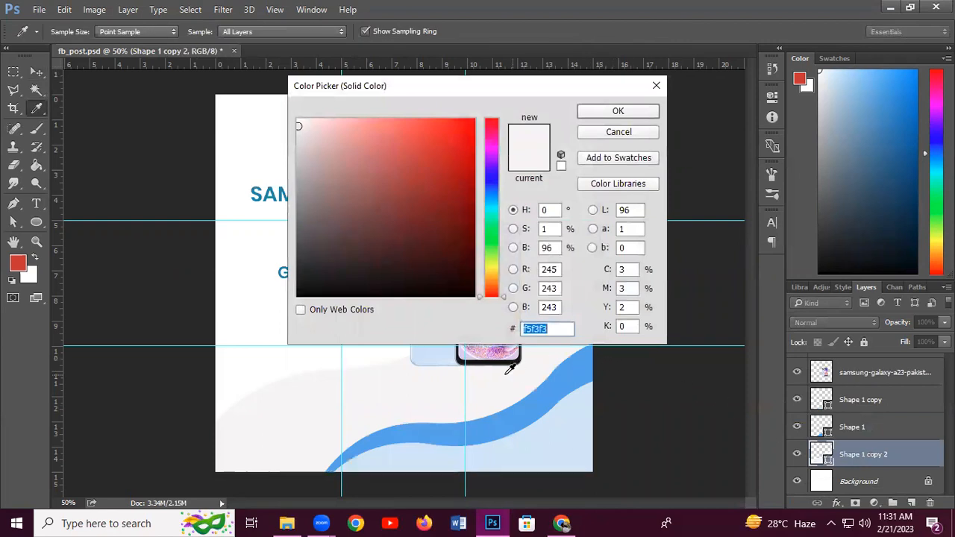
{"action": "left_click", "coordinate": [441, 355]}
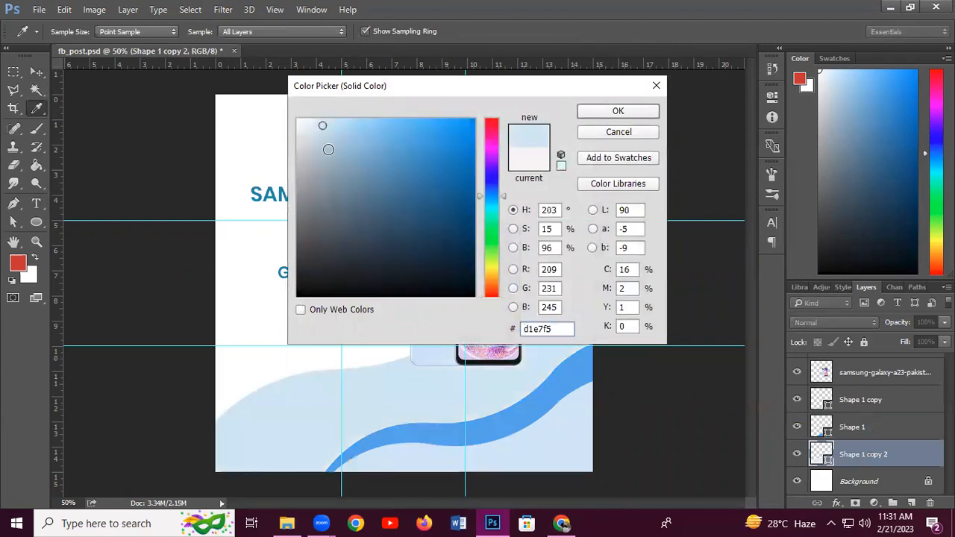
{"action": "left_click", "coordinate": [309, 143]}
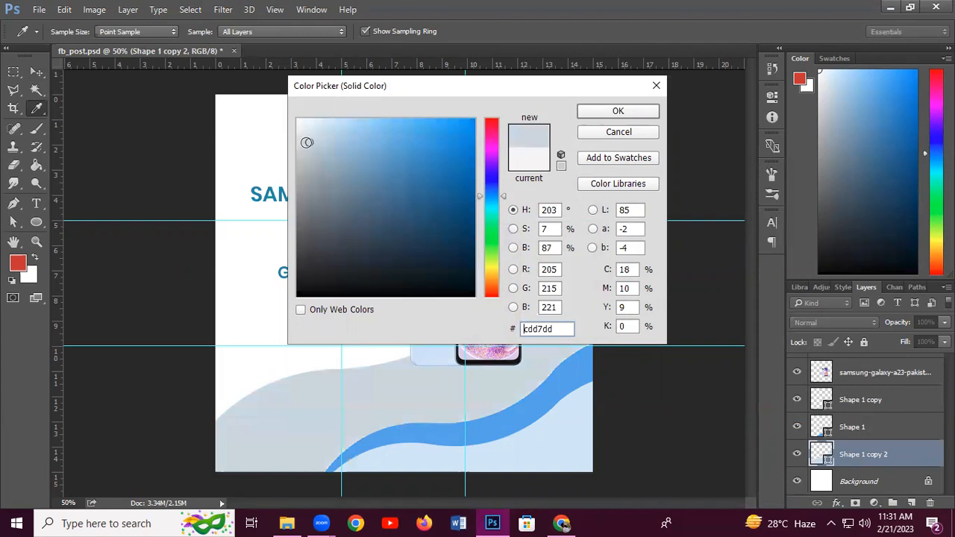
{"action": "left_click", "coordinate": [313, 125]}
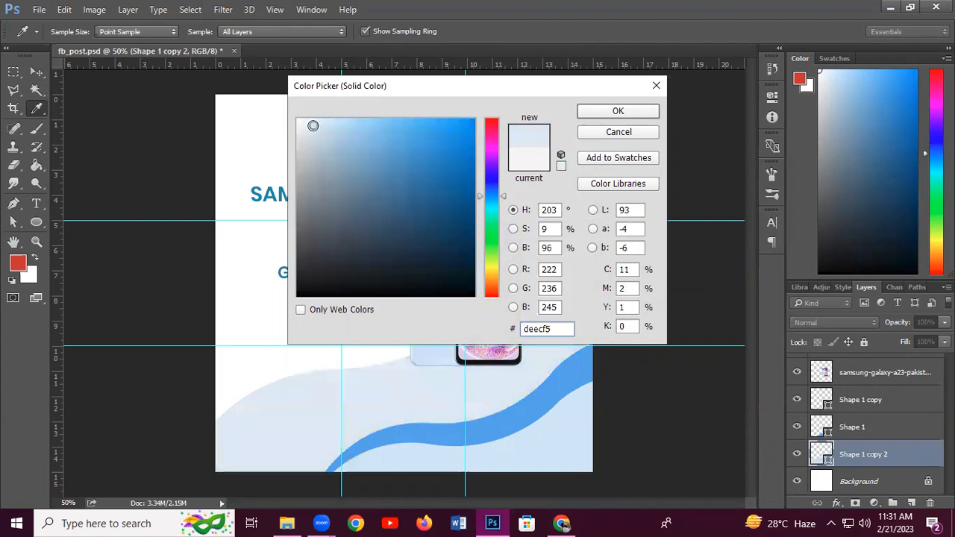
{"action": "left_click", "coordinate": [313, 119]}
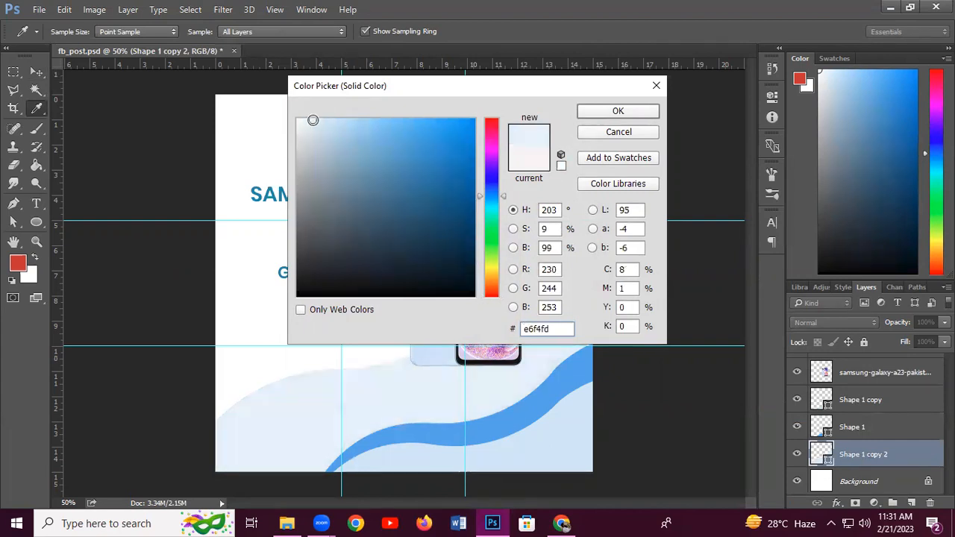
{"action": "left_click", "coordinate": [308, 120]}
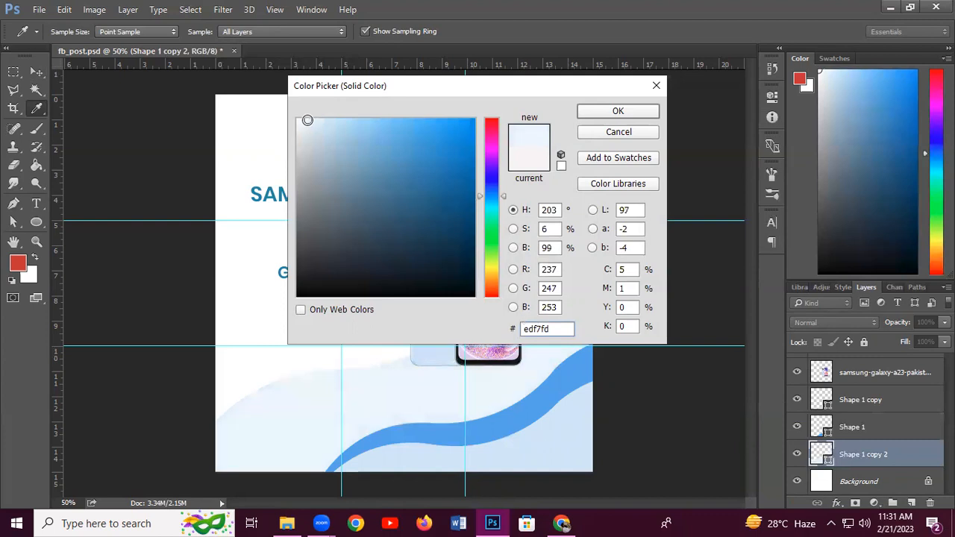
{"action": "left_click", "coordinate": [617, 111]}
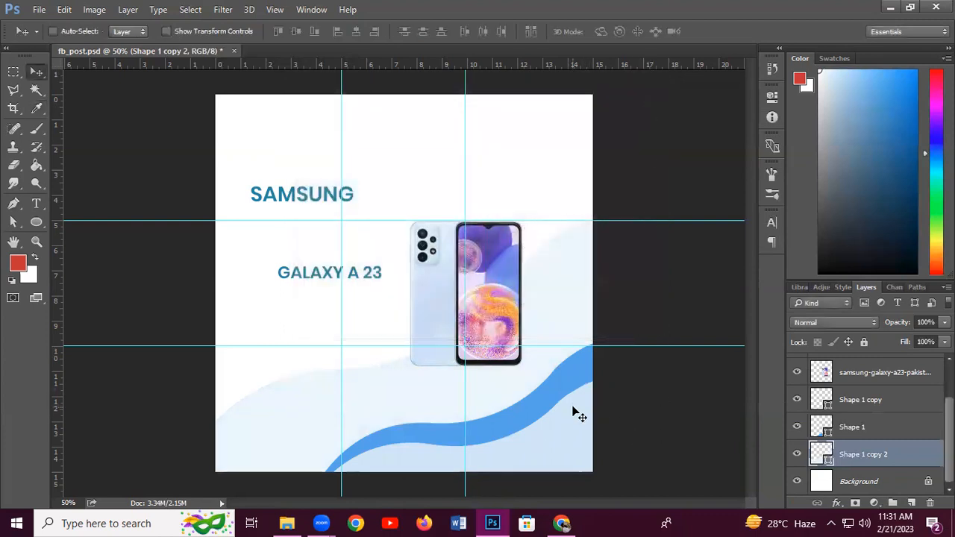
Give the lower Shape 1 copy wave a greyish blue fill
{"action": "left_click", "coordinate": [830, 410]}
{"action": "double_click", "coordinate": [830, 410]}
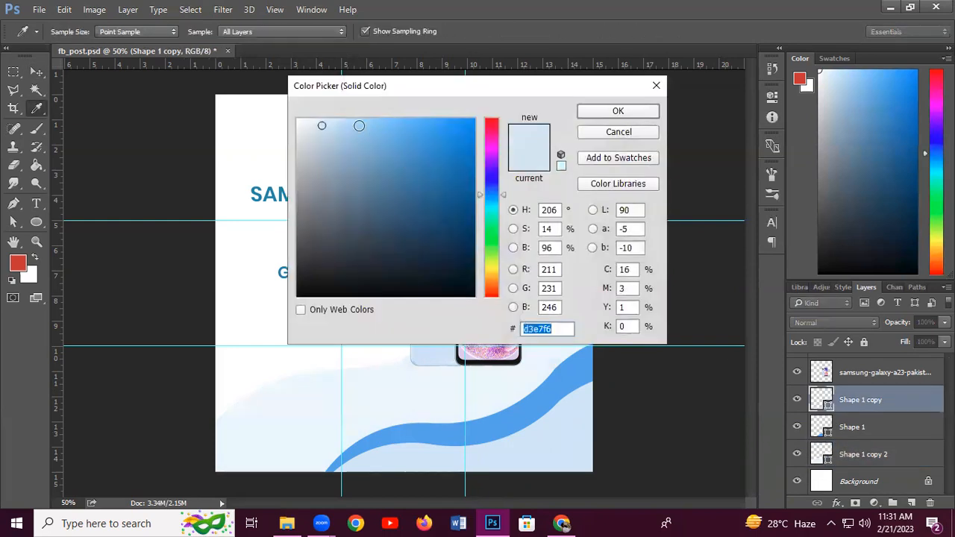
{"action": "left_click", "coordinate": [338, 127]}
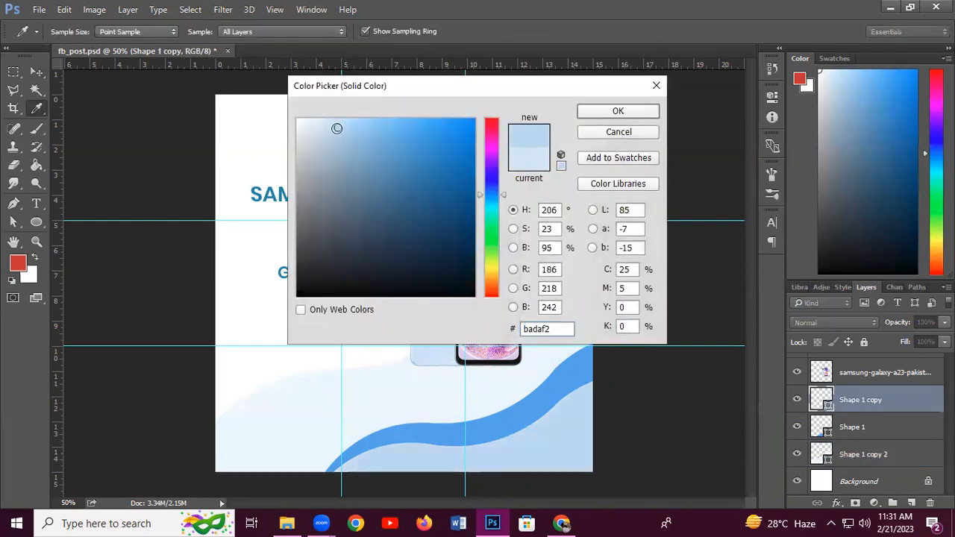
{"action": "left_click", "coordinate": [335, 143]}
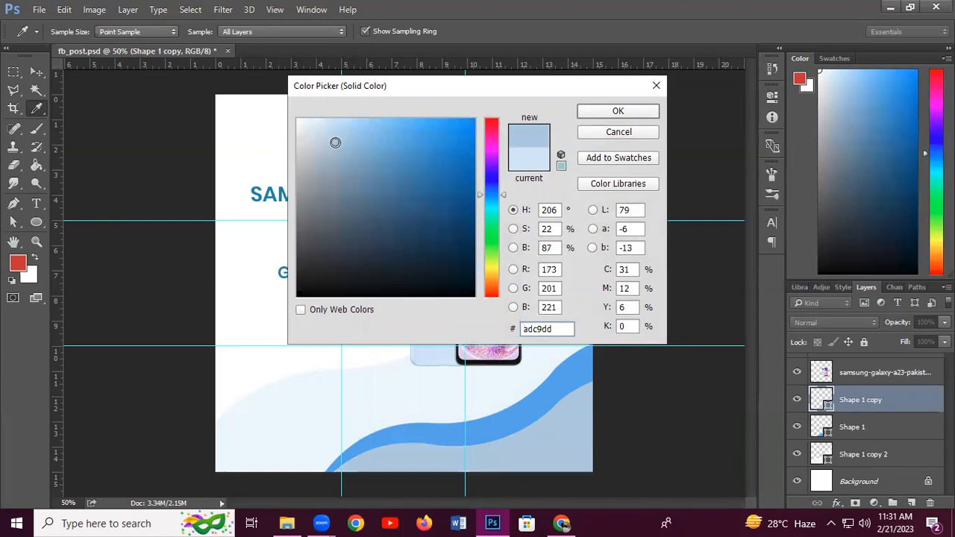
{"action": "left_click", "coordinate": [601, 111]}
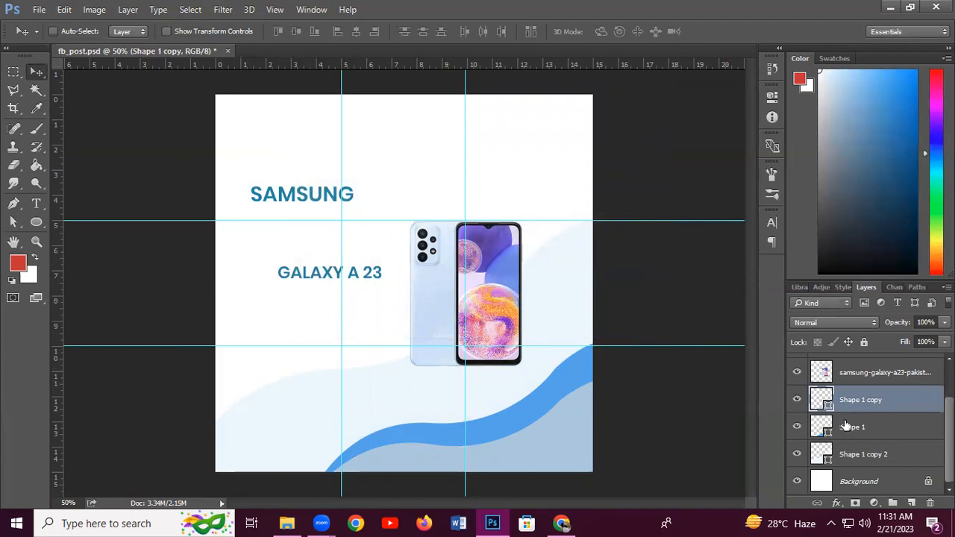
Try purple, then periwinkle sampled from the phone screen, on the lower wave
{"action": "double_click", "coordinate": [822, 400]}
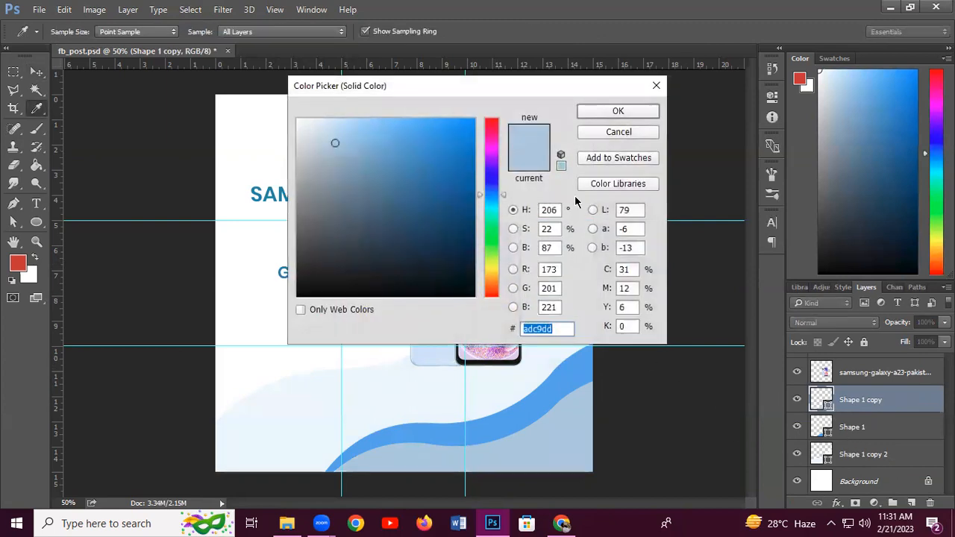
{"action": "left_click_drag", "start_coordinate": [522, 86], "coordinate": [458, 313]}
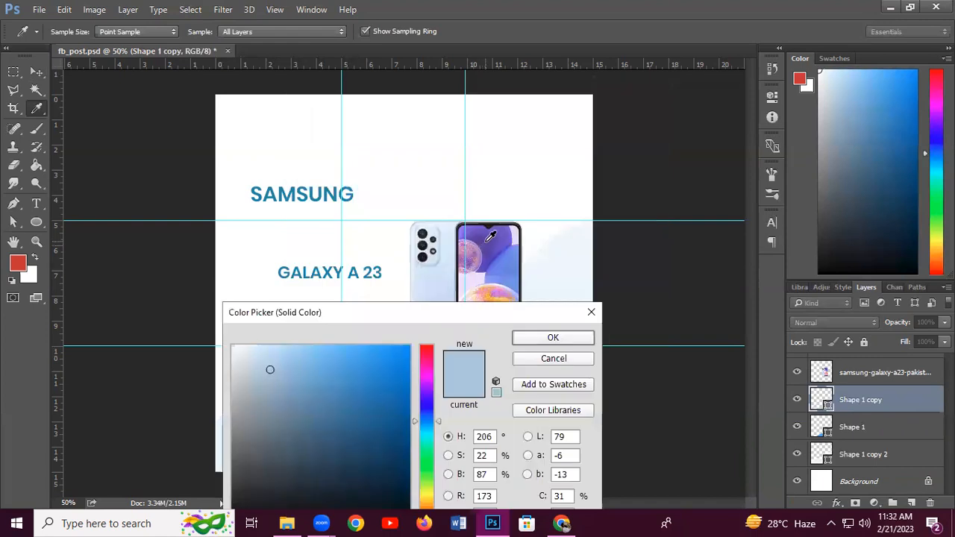
{"action": "left_click", "coordinate": [486, 239]}
{"action": "left_click", "coordinate": [552, 337]}
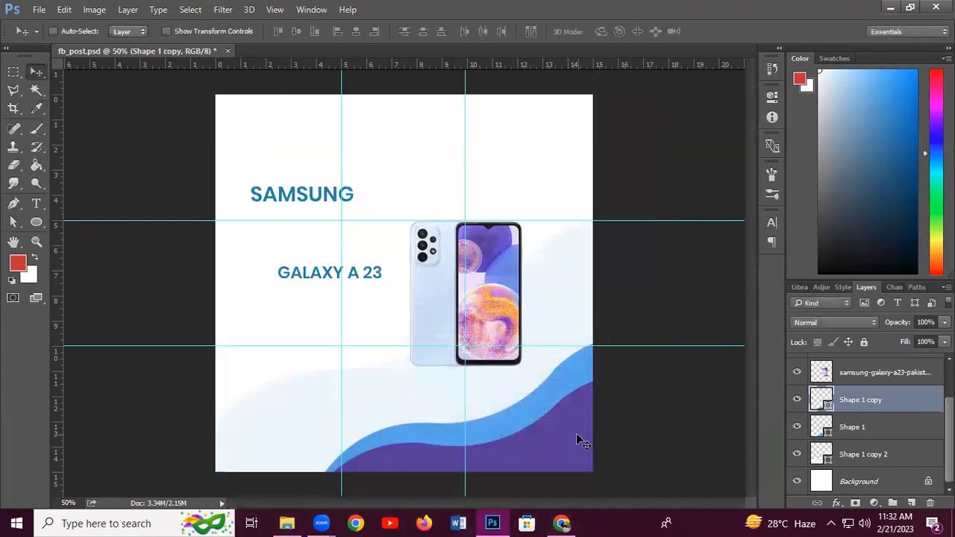
{"action": "double_click", "coordinate": [826, 409]}
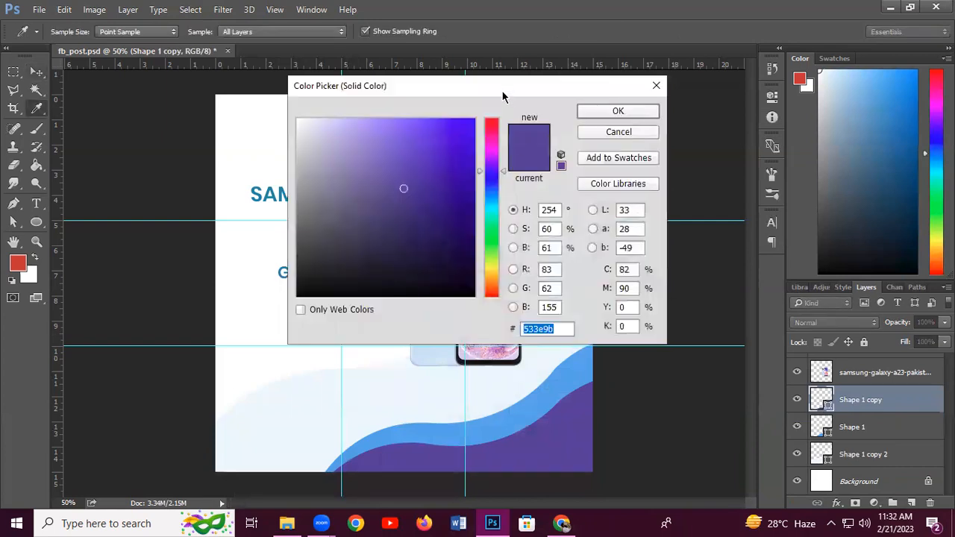
{"action": "left_click_drag", "start_coordinate": [502, 96], "coordinate": [440, 346]}
{"action": "left_click", "coordinate": [512, 254]}
{"action": "left_click", "coordinate": [592, 366]}
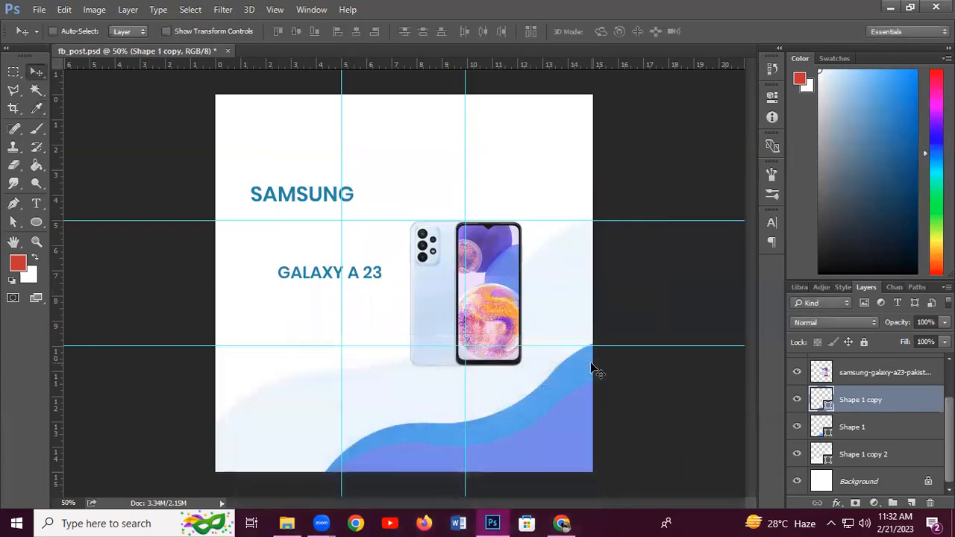
Settle the lower wave's fill on soft light blue 9ed1f1
{"action": "double_click", "coordinate": [828, 407]}
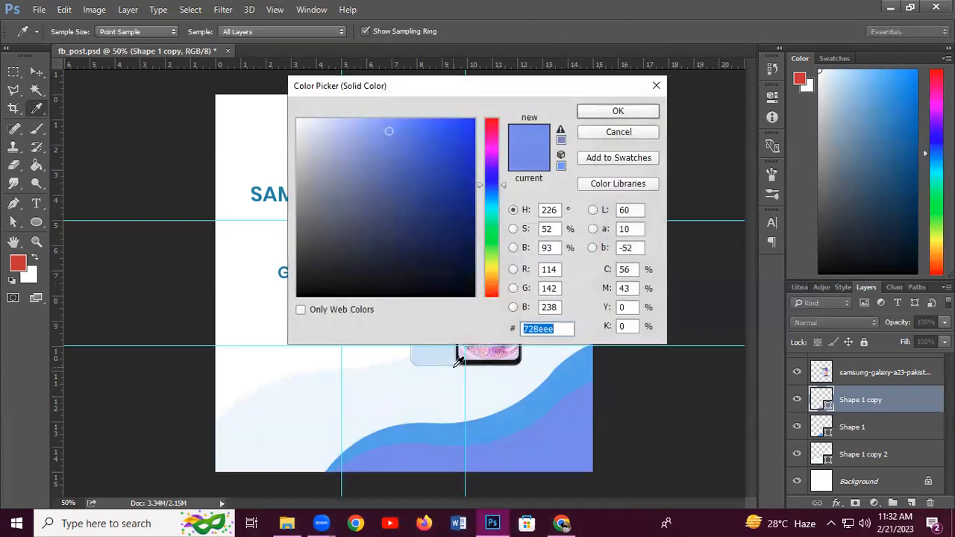
{"action": "left_click", "coordinate": [448, 358]}
{"action": "left_click", "coordinate": [344, 152]}
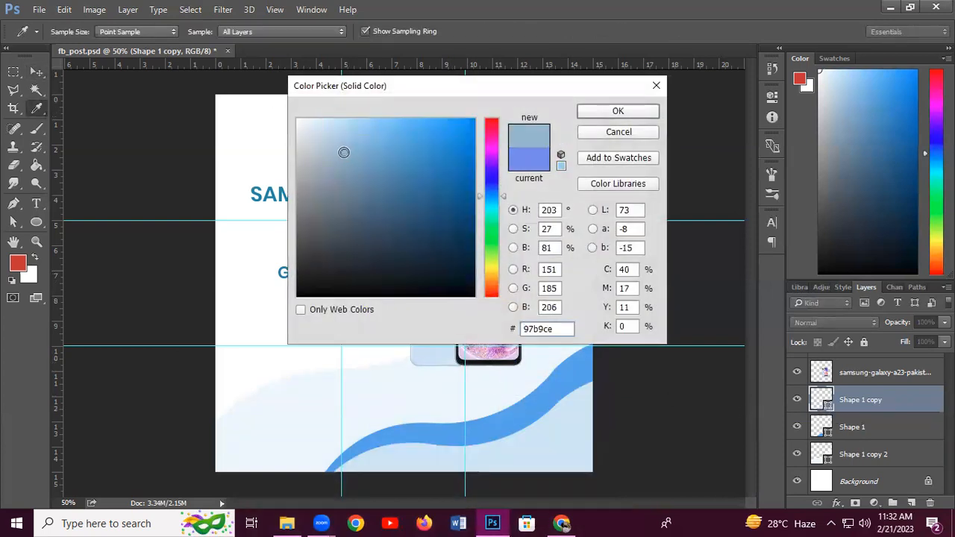
{"action": "left_click", "coordinate": [332, 160]}
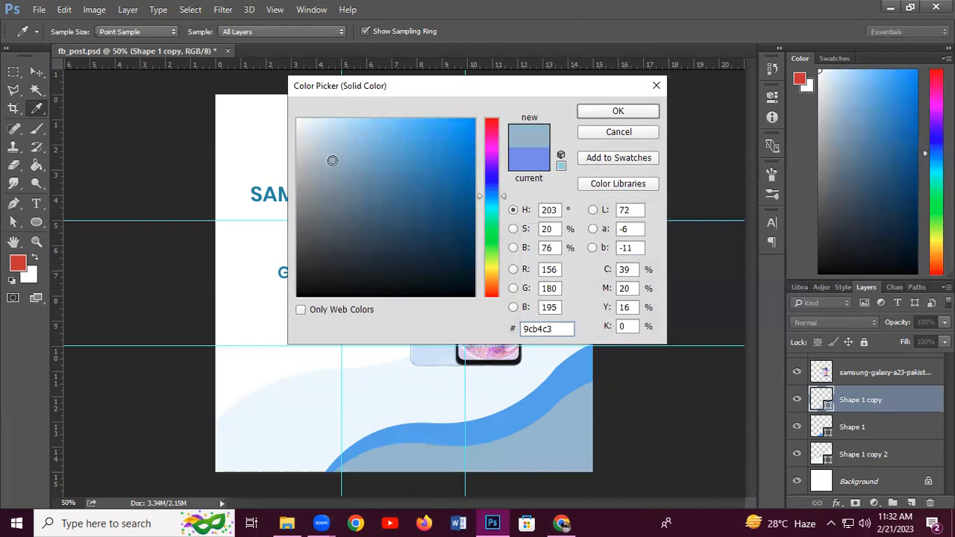
{"action": "left_click", "coordinate": [336, 129]}
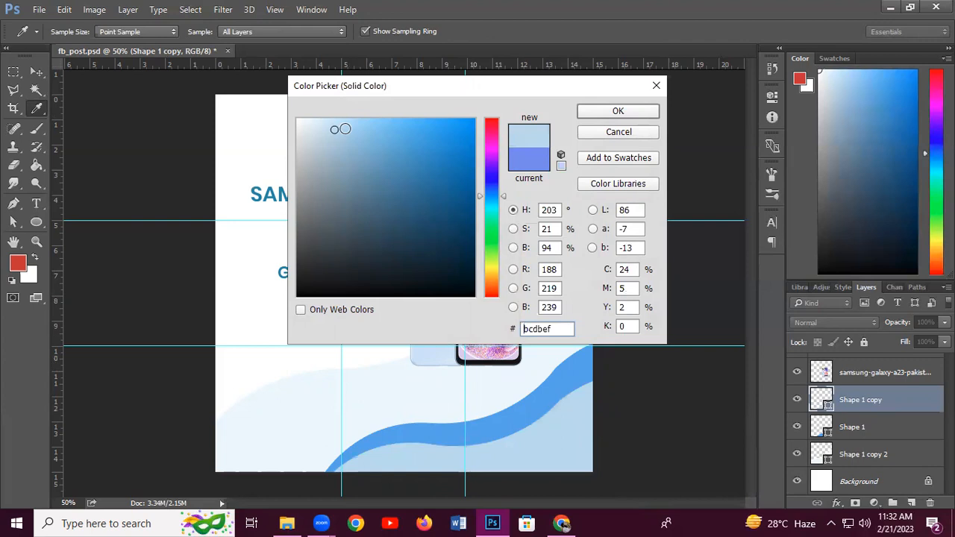
{"action": "left_click", "coordinate": [358, 129]}
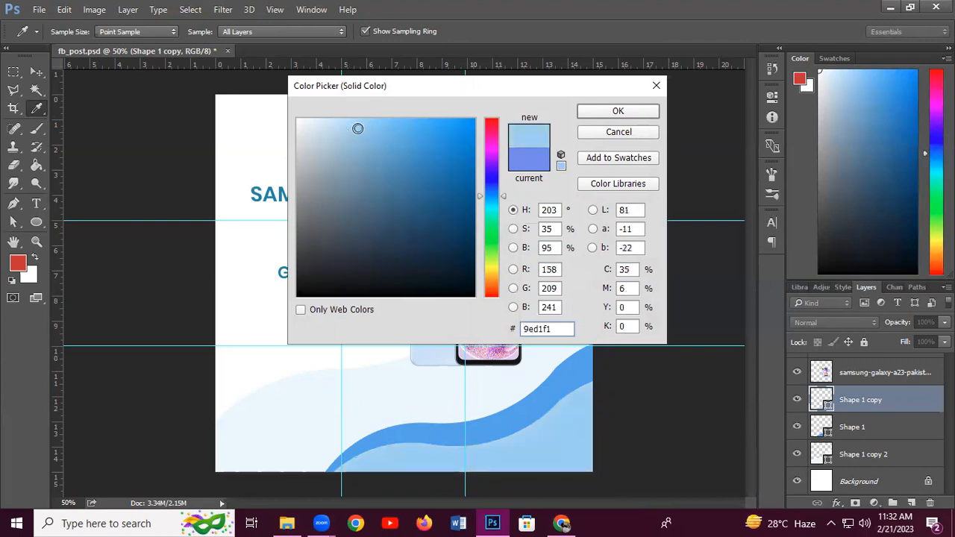
{"action": "left_click", "coordinate": [618, 112]}
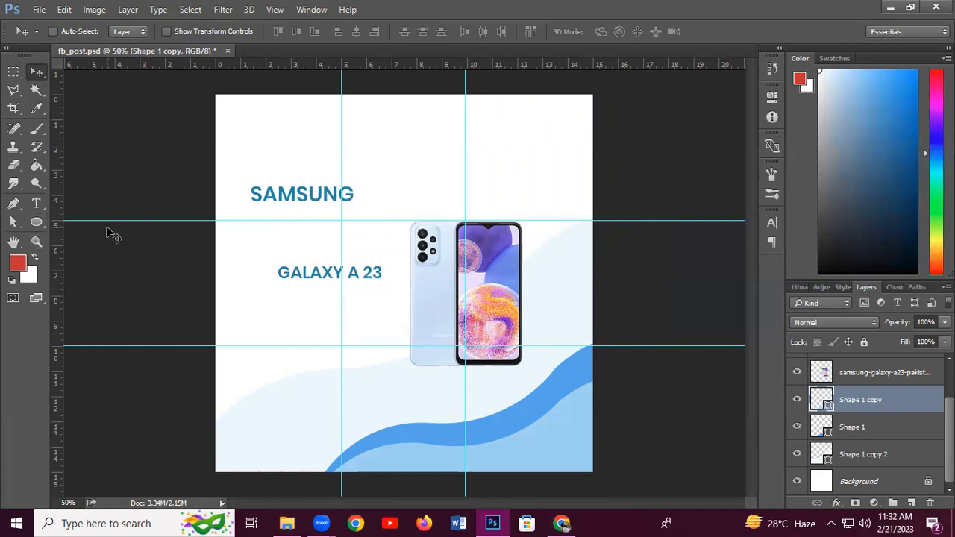
Recolour the SAMSUNG title text to charcoal #252525, leaving GALAXY A 23 blue
{"action": "left_click", "coordinate": [35, 203]}
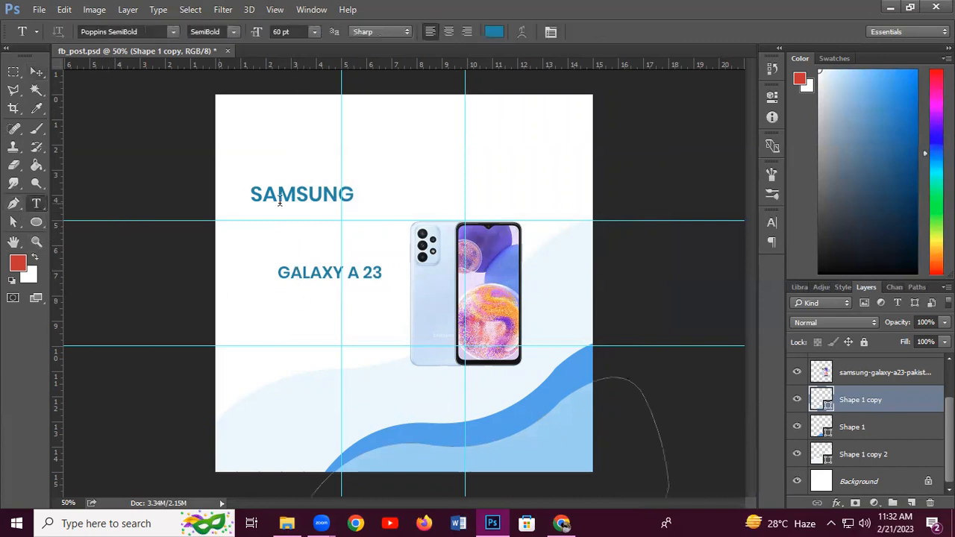
{"action": "left_click", "coordinate": [280, 195]}
{"action": "left_click_drag", "start_coordinate": [249, 192], "coordinate": [430, 197]}
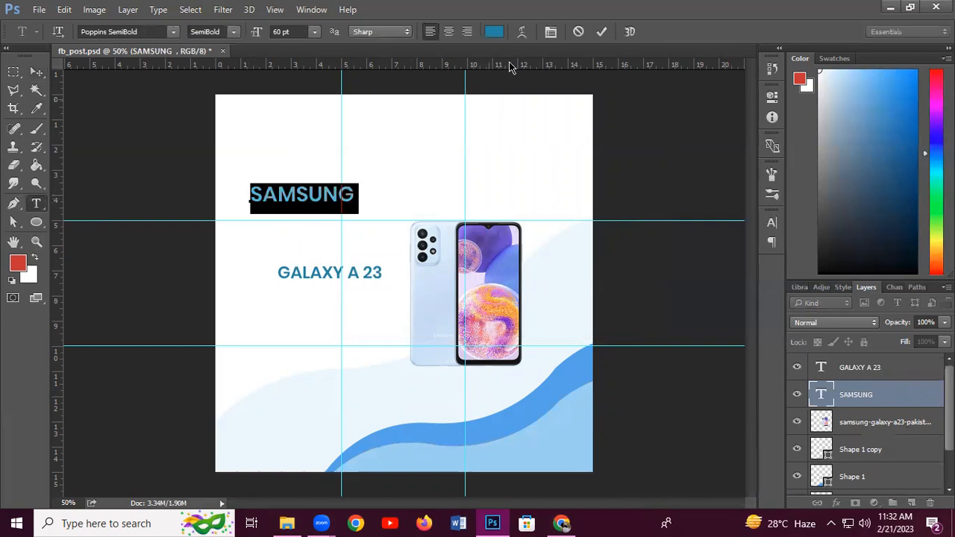
{"action": "left_click", "coordinate": [493, 32]}
{"action": "left_click_drag", "start_coordinate": [325, 191], "coordinate": [290, 275]}
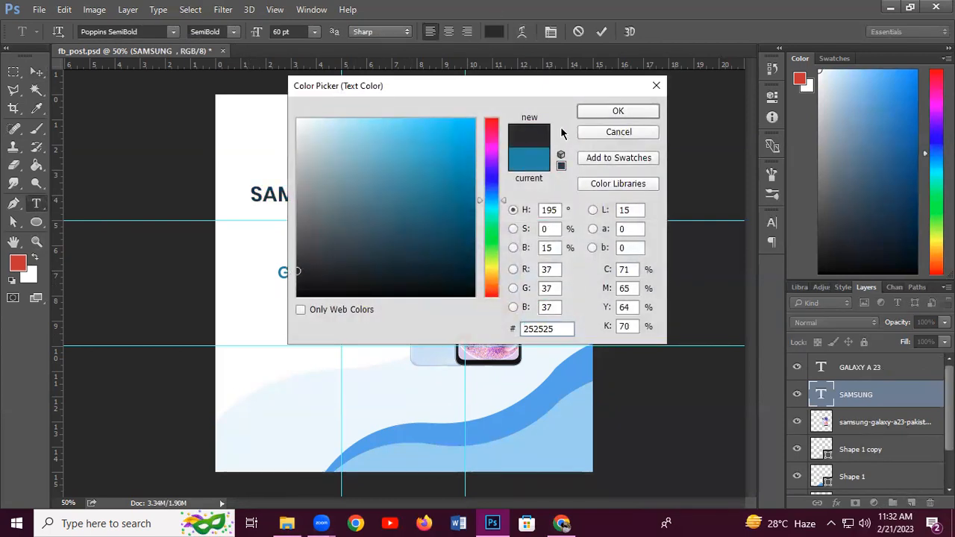
{"action": "left_click", "coordinate": [619, 112]}
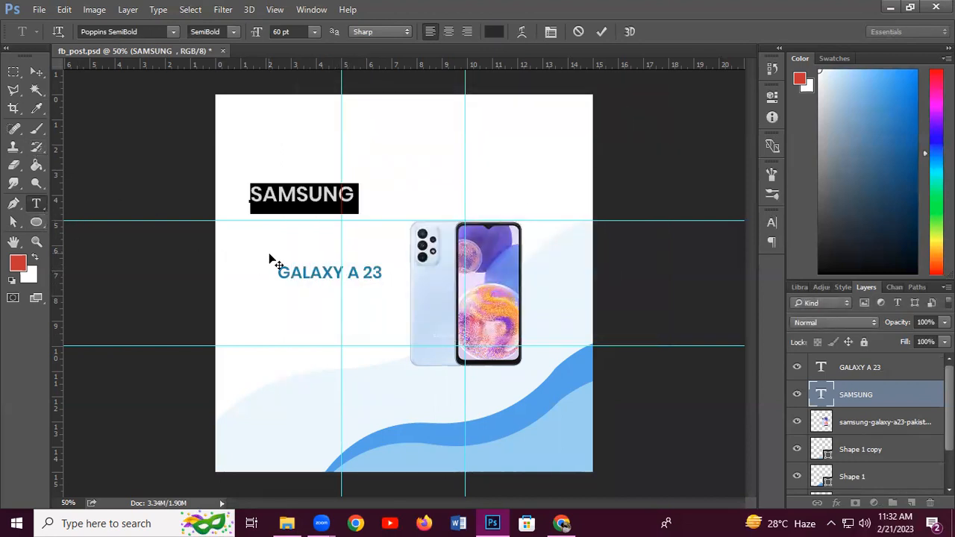
{"action": "left_click", "coordinate": [36, 72]}
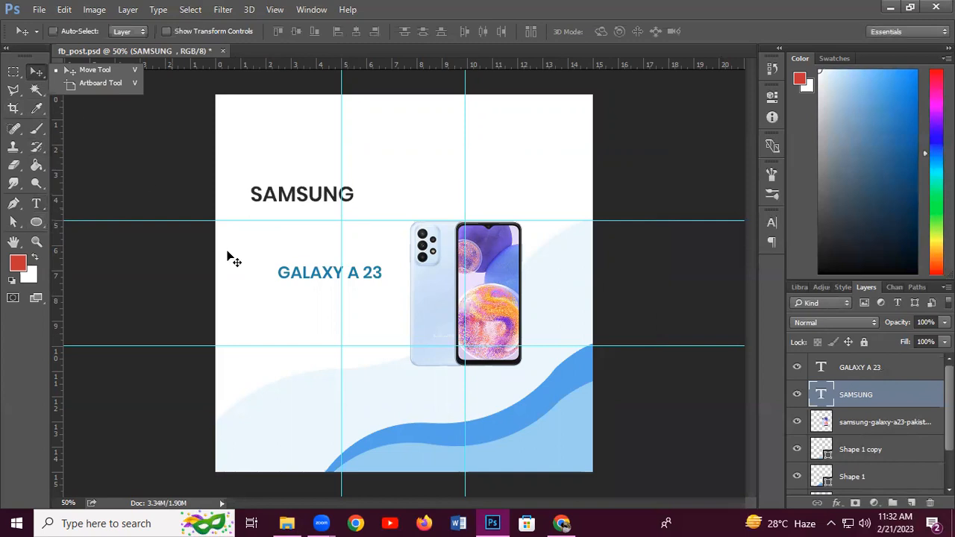
Move GALAXY A 23 under SAMSUNG, scale it to about 84%, and align it
{"action": "right_click", "coordinate": [317, 279]}
{"action": "left_click", "coordinate": [336, 284]}
{"action": "left_click_drag", "start_coordinate": [341, 282], "coordinate": [308, 226]}
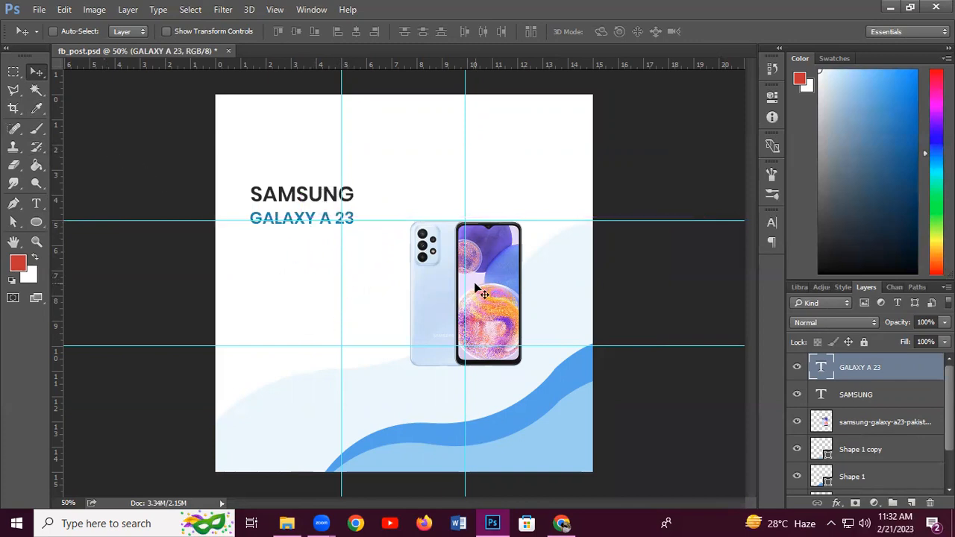
{"action": "key", "text": "ctrl+t"}
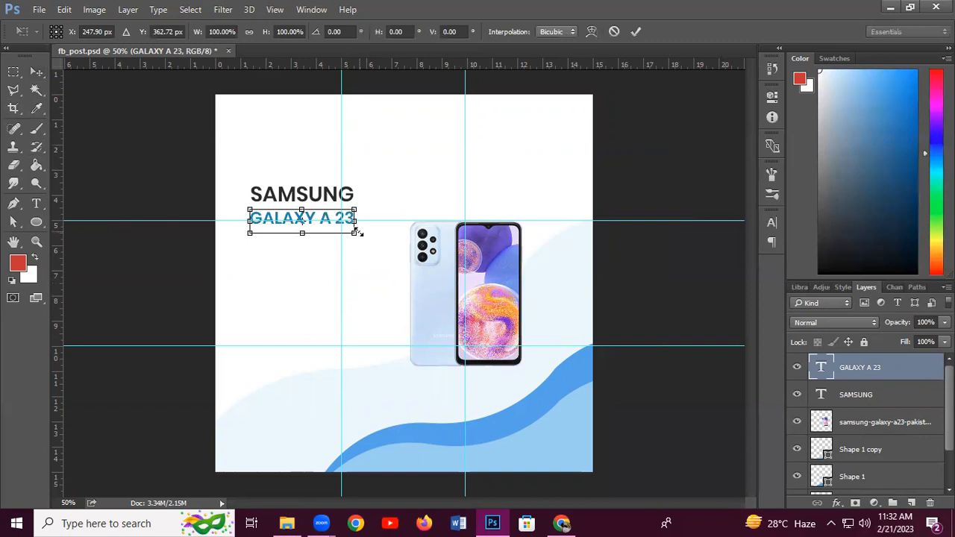
{"action": "left_click_drag", "start_coordinate": [353, 234], "coordinate": [346, 230]}
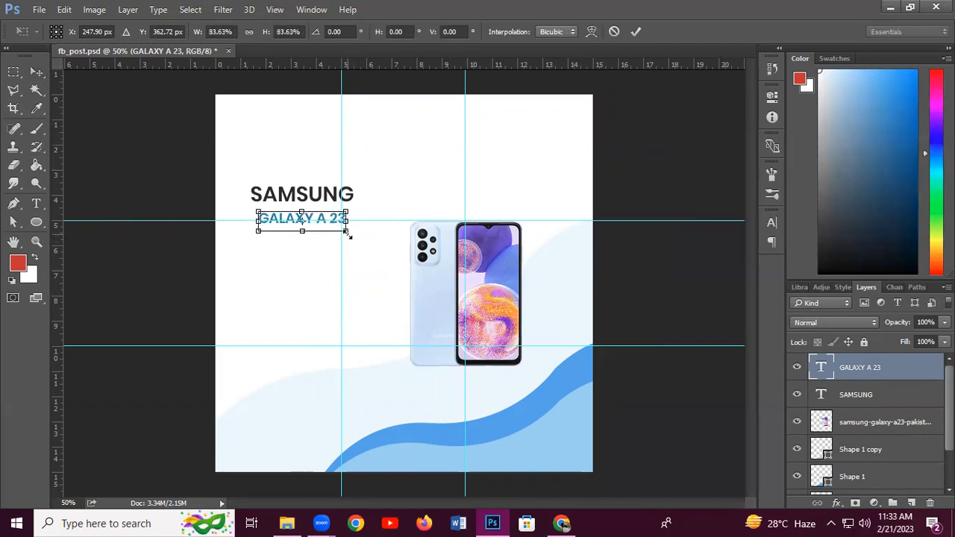
{"action": "left_click", "coordinate": [637, 32]}
{"action": "key", "text": "Left"}
{"action": "key", "text": "Left"}
{"action": "key", "text": "Left"}
{"action": "key", "text": "Left"}
{"action": "key", "text": "Left"}
{"action": "key", "text": "Left"}
{"action": "key", "text": "Left"}
{"action": "key", "text": "Left"}
{"action": "key", "text": "Left"}
{"action": "key", "text": "Left"}
{"action": "key", "text": "Up"}
{"action": "key", "text": "Up"}
{"action": "key", "text": "Up"}
{"action": "key", "text": "Up"}
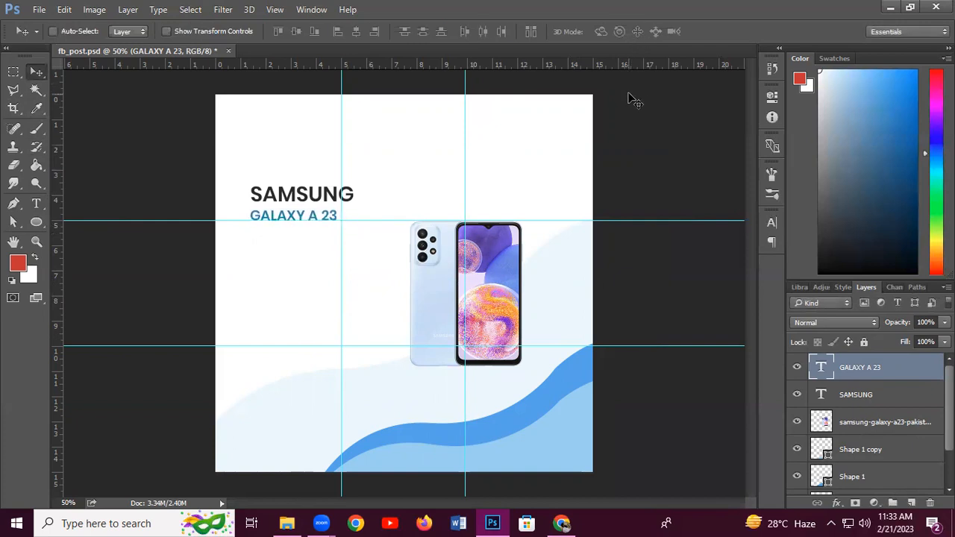
{"action": "key", "text": "Right"}
{"action": "key", "text": "Right"}
{"action": "key", "text": "Up"}
{"action": "key", "text": "Up"}
{"action": "key", "text": "Up"}
{"action": "key", "text": "Up"}
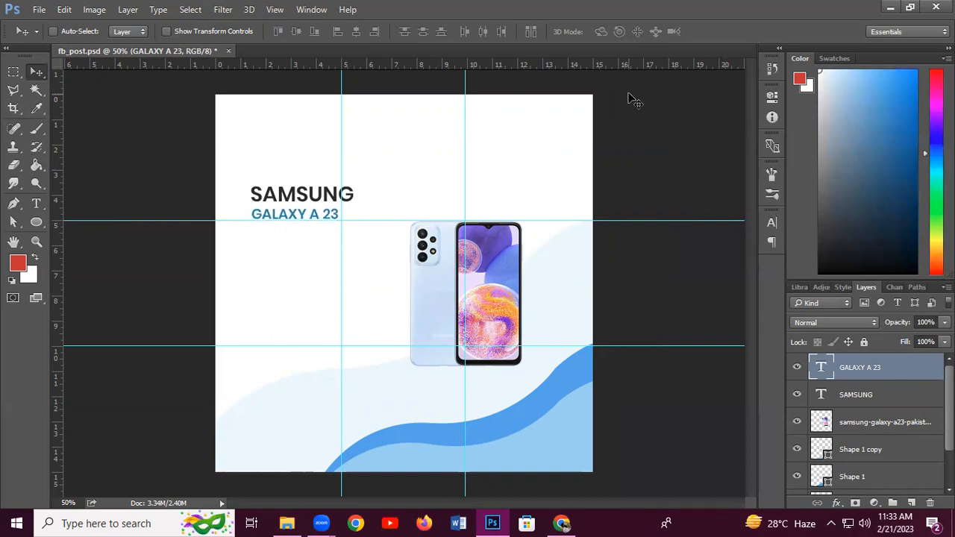
Save the post document and hide the guides
{"action": "key", "text": "ctrl+s"}
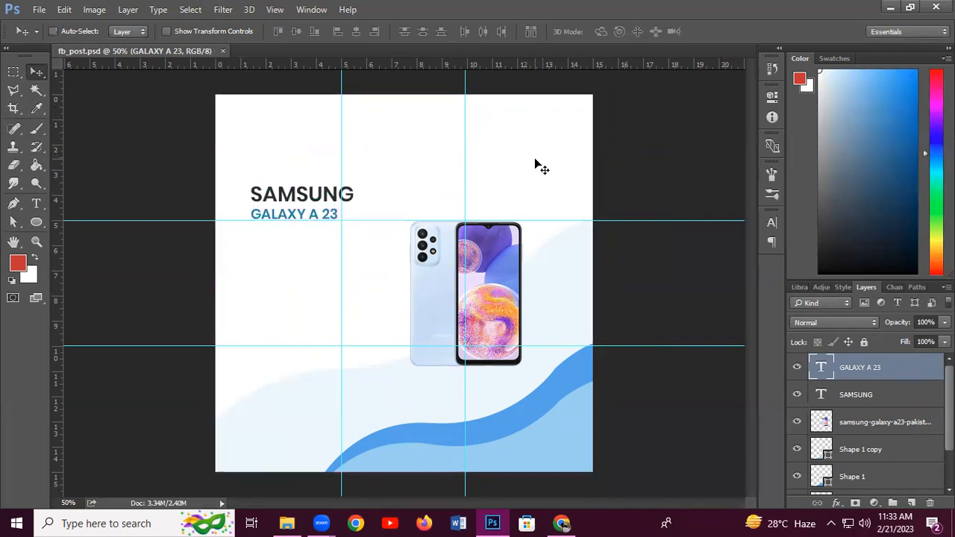
{"action": "key", "text": "ctrl"}
{"action": "key", "text": "ctrl+h"}
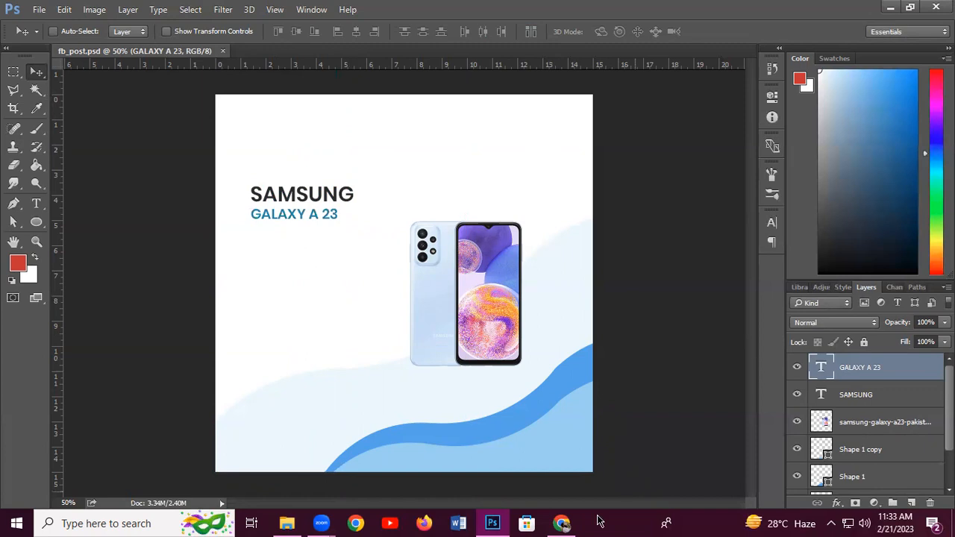
{"action": "left_click", "coordinate": [564, 523]}
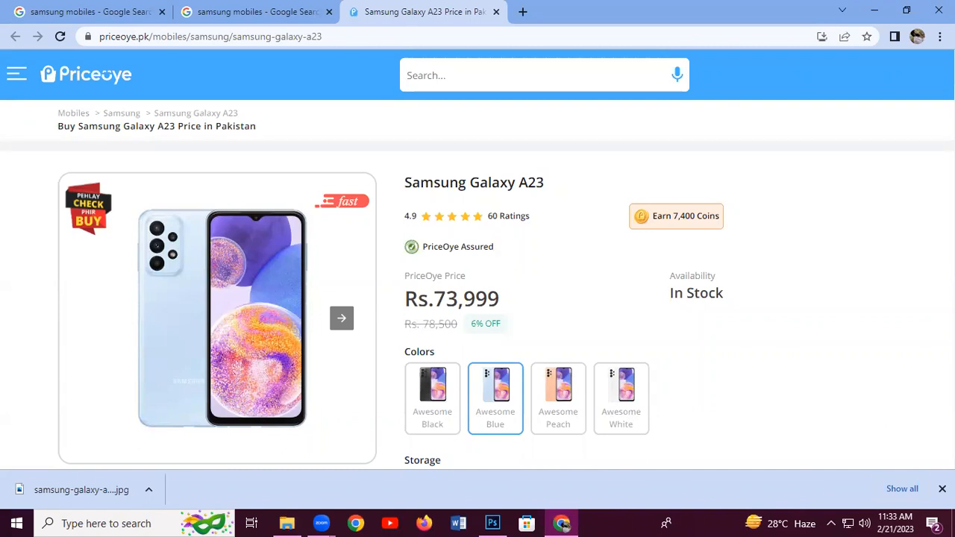
Scroll the PriceOye page to the Galaxy A23's storage, then return to Photoshop
{"action": "scroll", "coordinate": [477, 283], "scroll_direction": "down", "scroll_amount": 5}
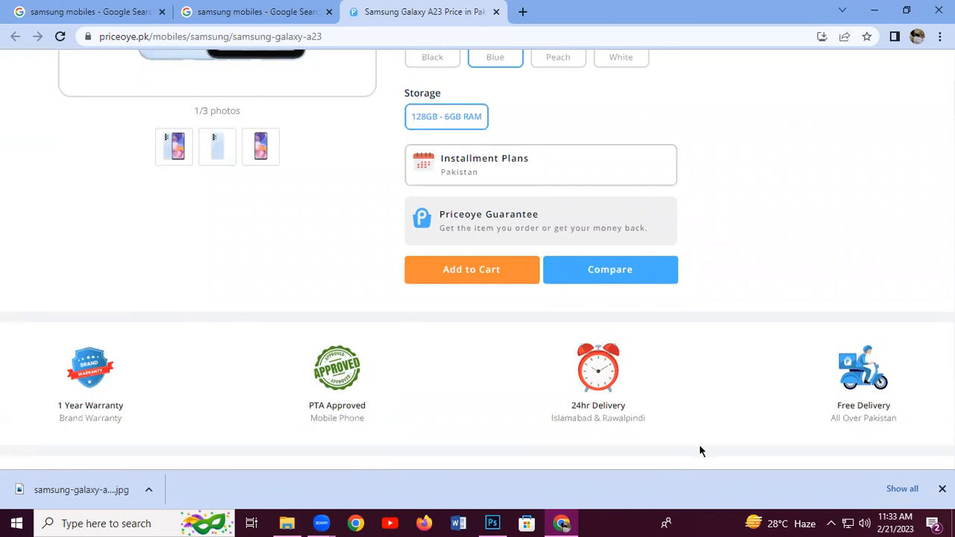
{"action": "left_click", "coordinate": [496, 522]}
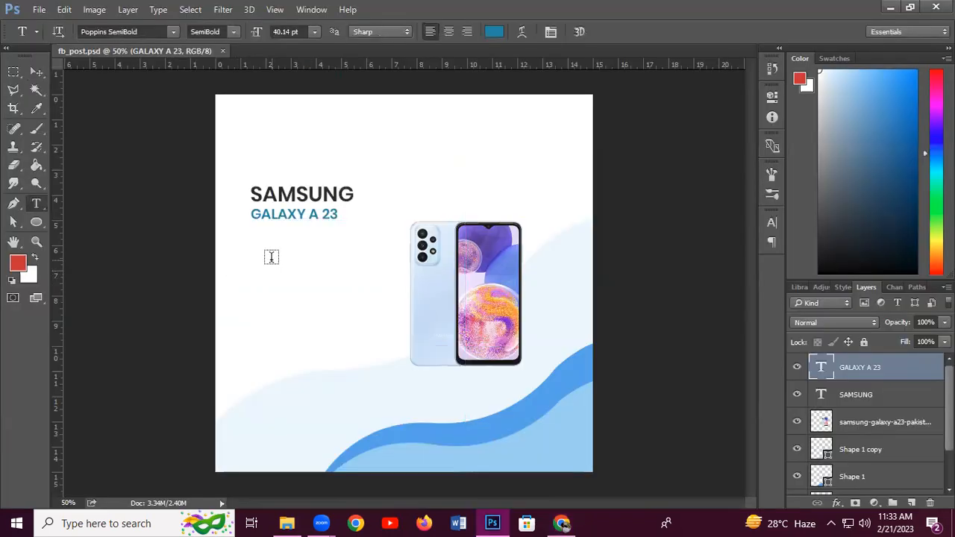
Type a new '128 GB' text line below the heading
{"action": "left_click", "coordinate": [272, 259]}
{"action": "type", "text": "128"}
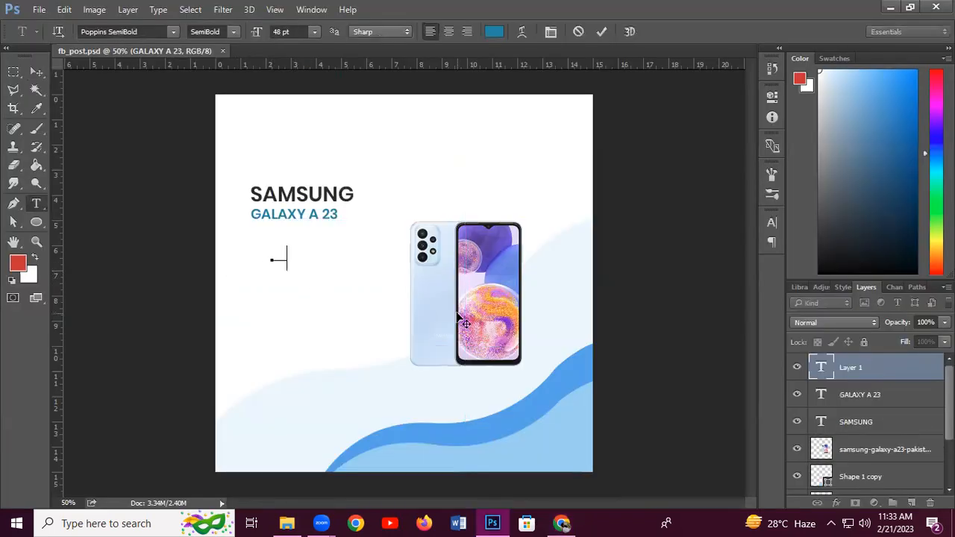
{"action": "type", "text": " gb"}
{"action": "key", "text": "BackSpace"}
{"action": "key", "text": "BackSpace"}
{"action": "type", "text": "GB"}
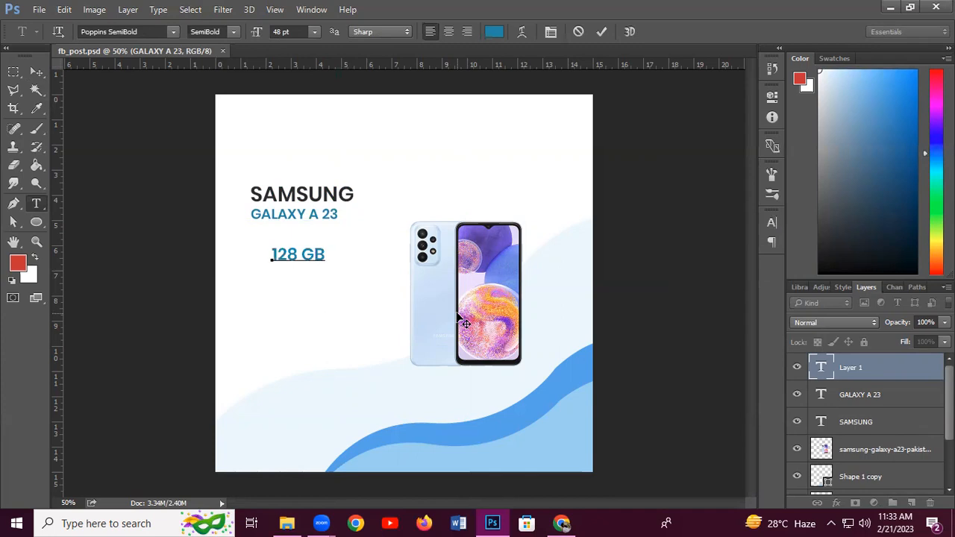
Set 128 GB to Poppins Regular at 36 pt, after trying 24 and 30 pt
{"action": "left_click_drag", "start_coordinate": [323, 255], "coordinate": [246, 246]}
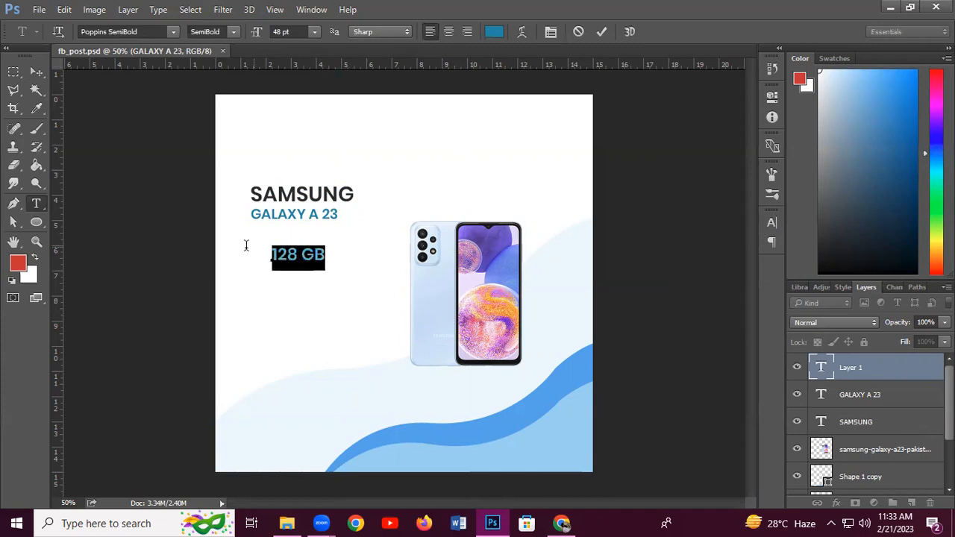
{"action": "left_click", "coordinate": [172, 32]}
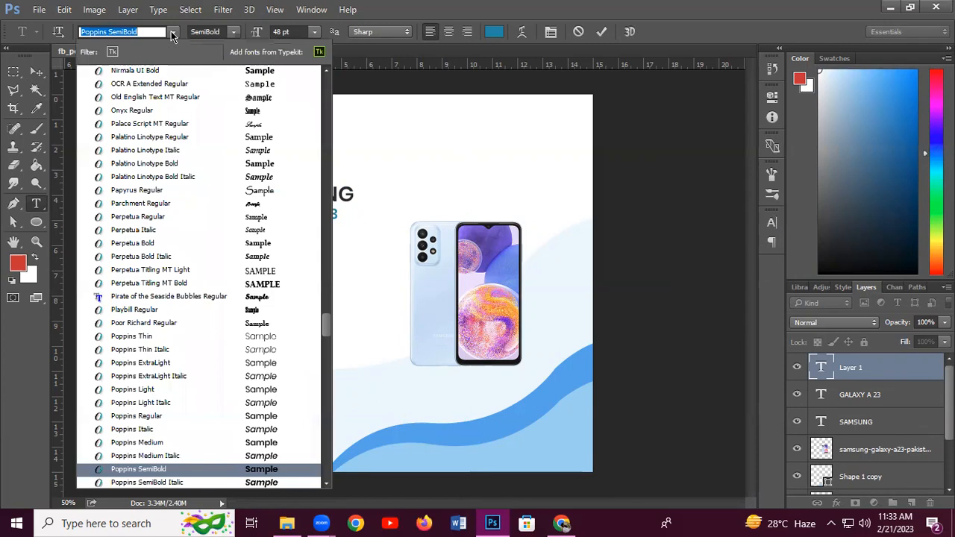
{"action": "left_click", "coordinate": [154, 417]}
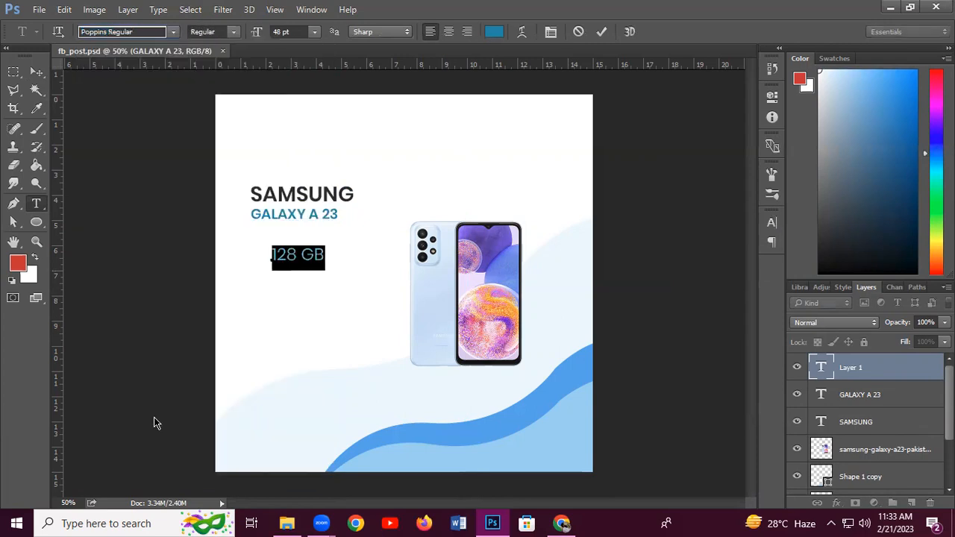
{"action": "left_click", "coordinate": [310, 33]}
{"action": "left_click", "coordinate": [309, 192]}
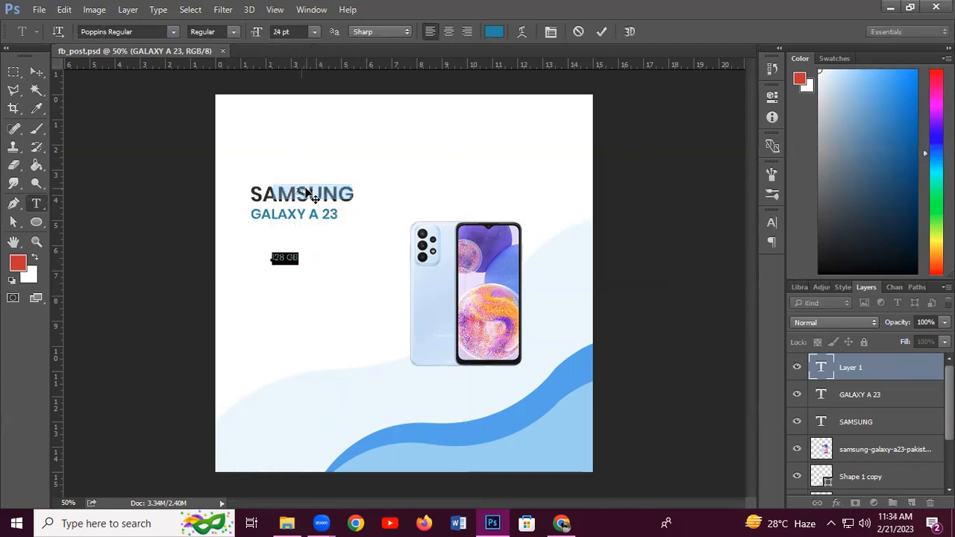
{"action": "left_click", "coordinate": [314, 32]}
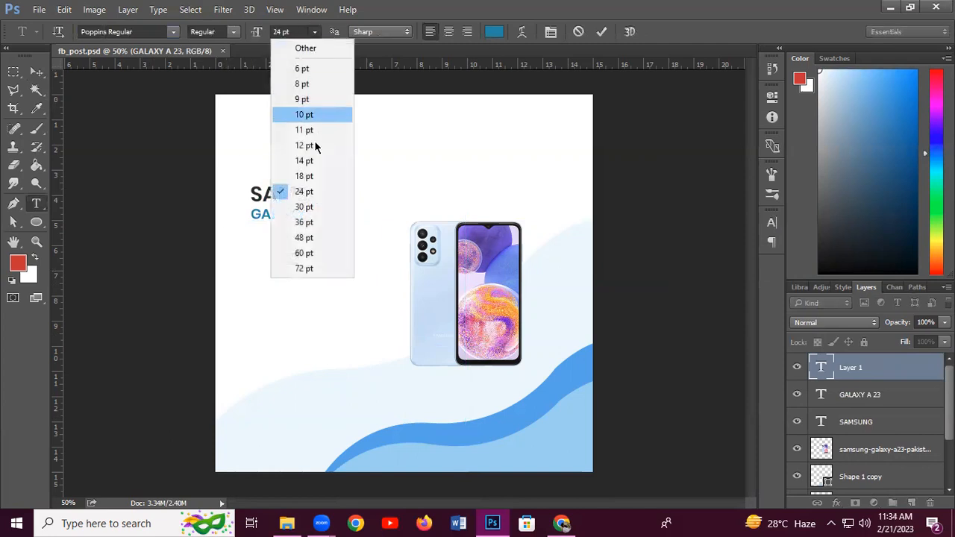
{"action": "left_click", "coordinate": [312, 206]}
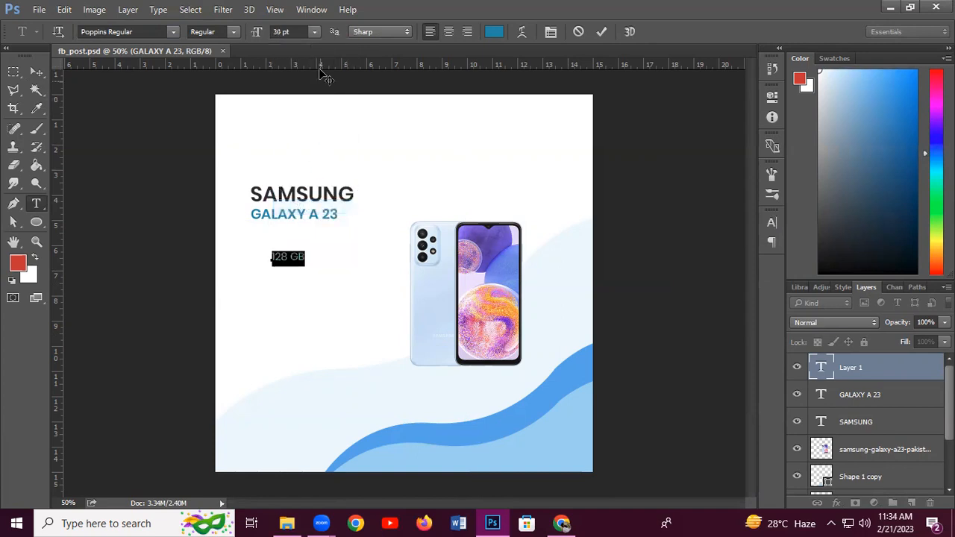
{"action": "left_click", "coordinate": [314, 32]}
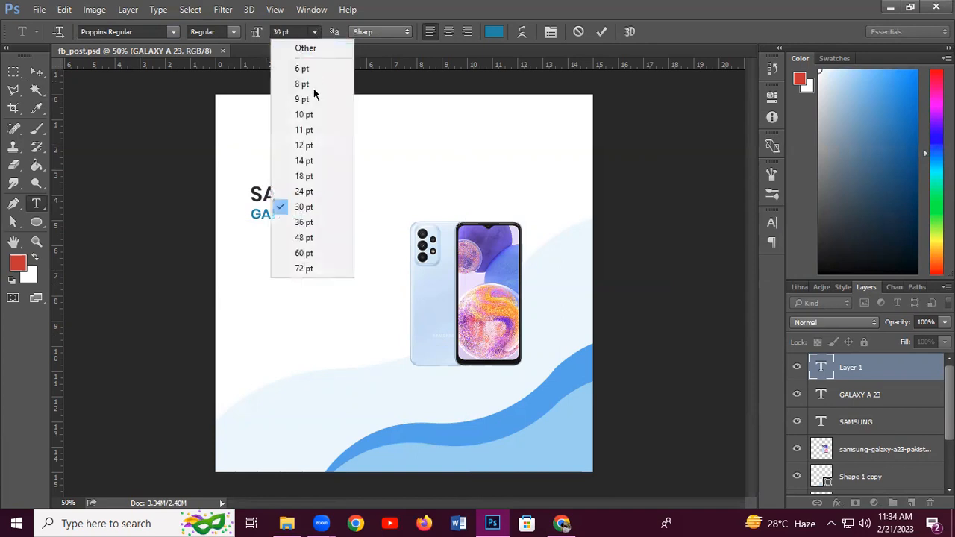
{"action": "left_click", "coordinate": [304, 222]}
{"action": "left_click", "coordinate": [36, 72]}
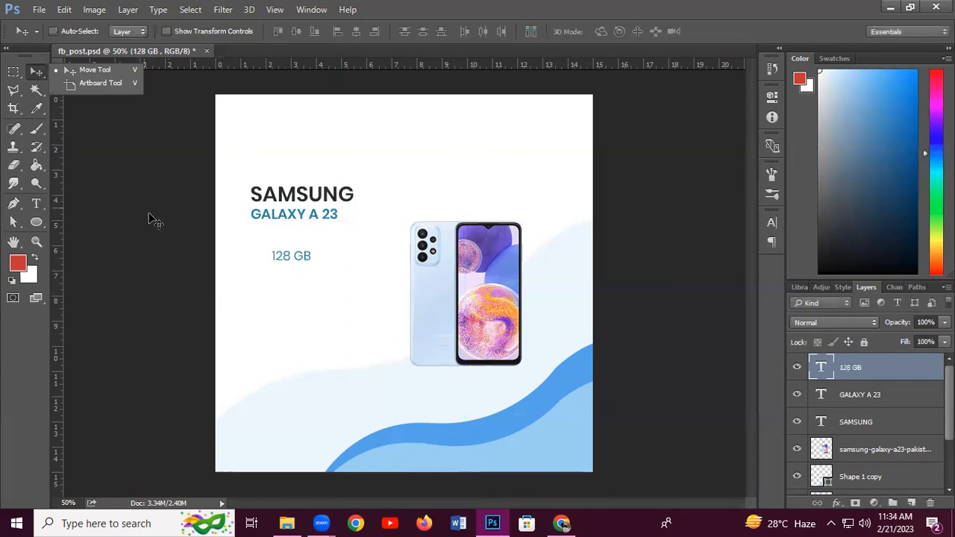
Move 128 GB closer to the heading and colour it dark grey
{"action": "left_click_drag", "start_coordinate": [292, 261], "coordinate": [291, 237]}
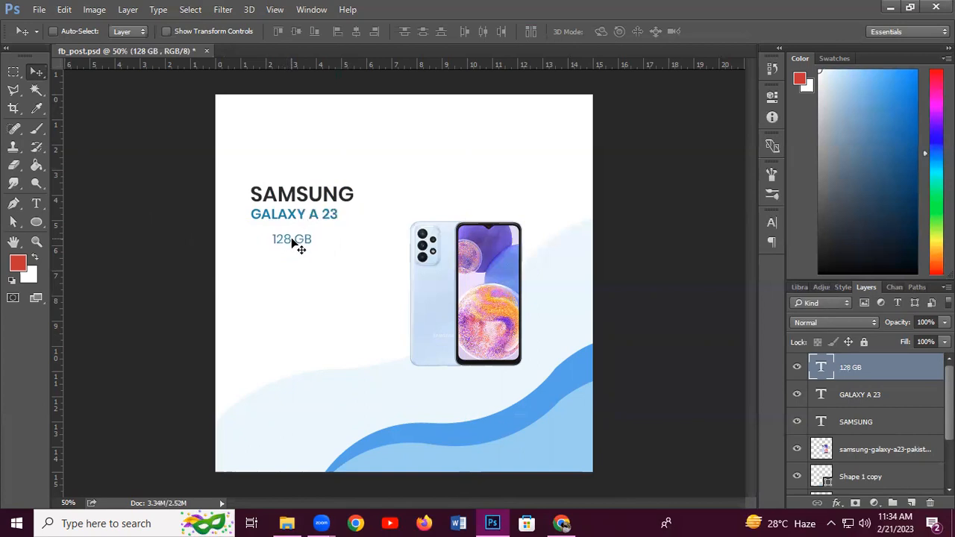
{"action": "left_click", "coordinate": [36, 203]}
{"action": "left_click", "coordinate": [282, 237]}
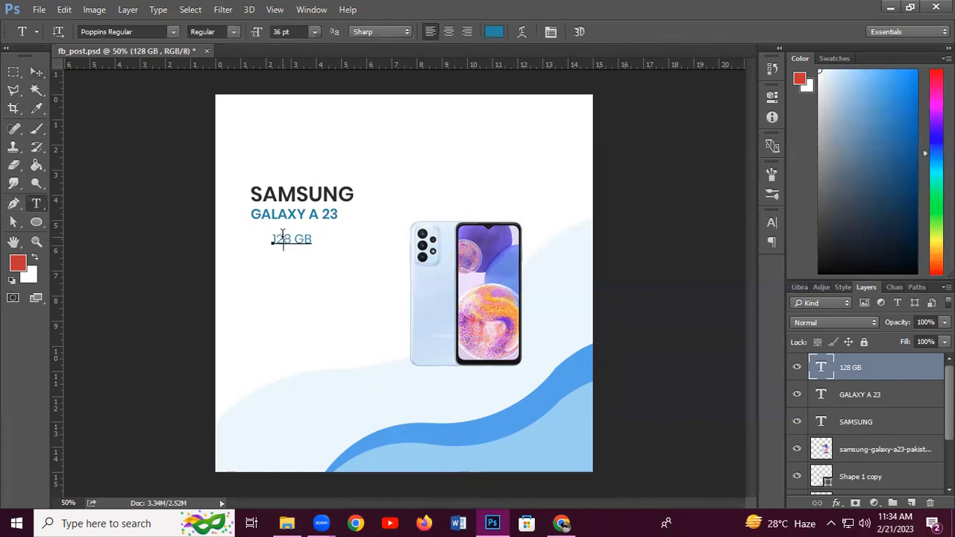
{"action": "left_click_drag", "start_coordinate": [271, 240], "coordinate": [280, 217]}
{"action": "left_click", "coordinate": [496, 31]}
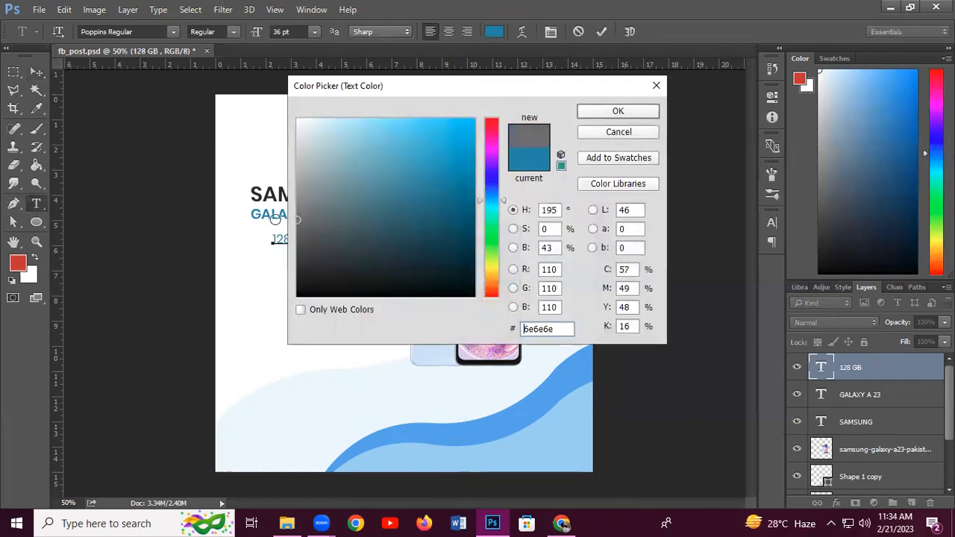
{"action": "left_click", "coordinate": [315, 268]}
{"action": "left_click", "coordinate": [298, 277]}
{"action": "left_click", "coordinate": [639, 115]}
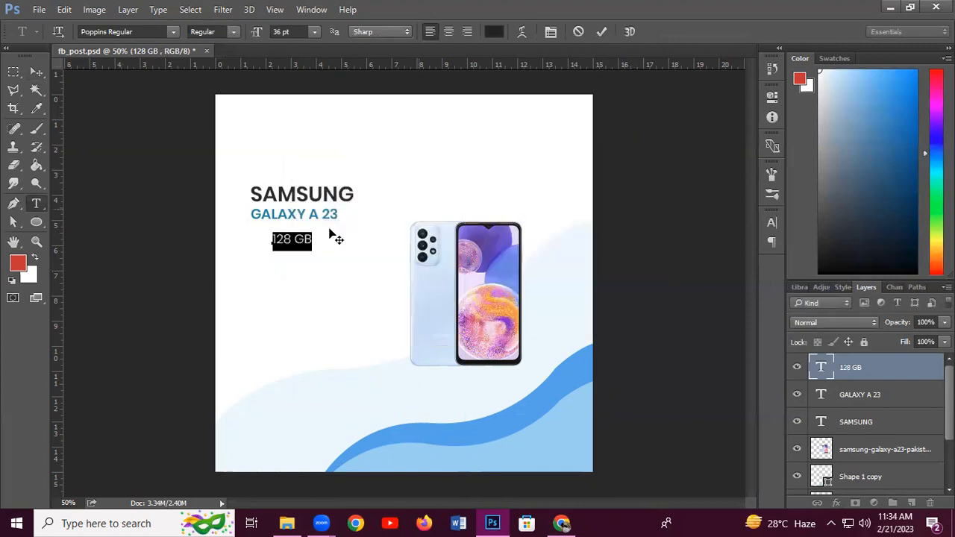
{"action": "left_click", "coordinate": [288, 243]}
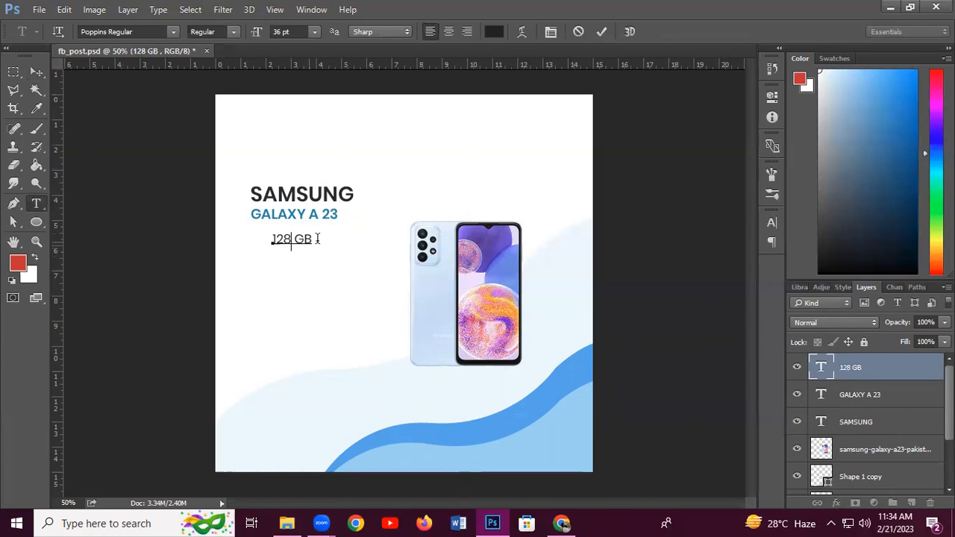
Reduce 128 GB to 30 pt and duplicate the line just below it
{"action": "left_click_drag", "start_coordinate": [313, 238], "coordinate": [270, 237]}
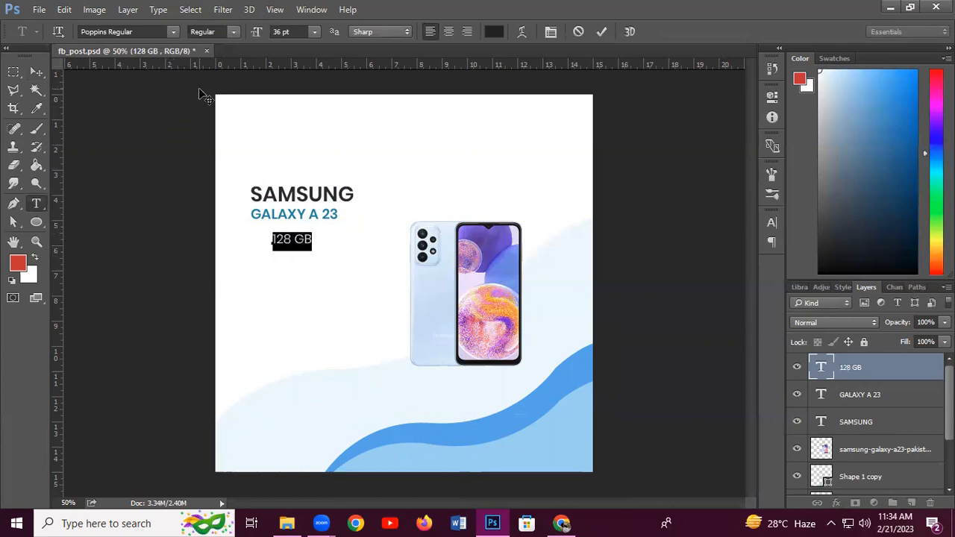
{"action": "left_click", "coordinate": [319, 40]}
{"action": "left_click", "coordinate": [310, 206]}
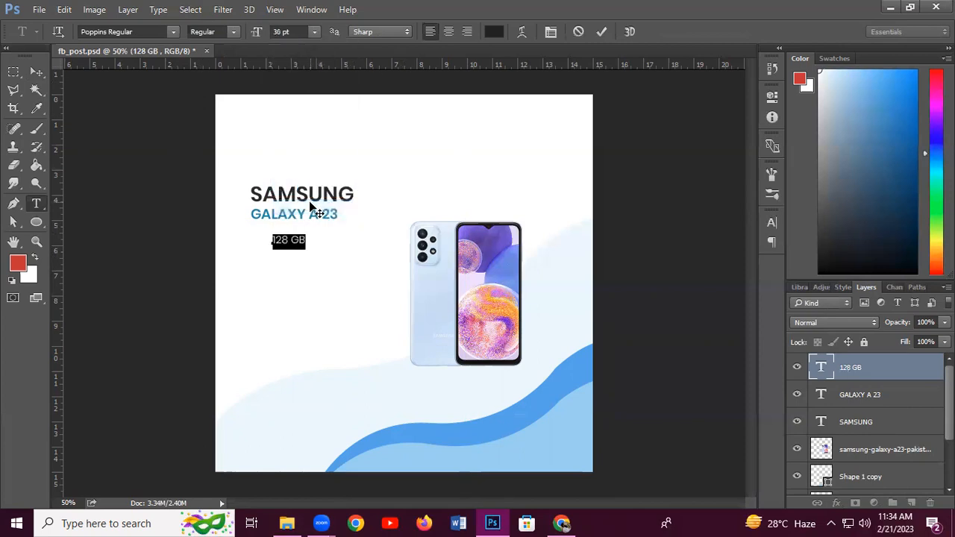
{"action": "left_click", "coordinate": [37, 73]}
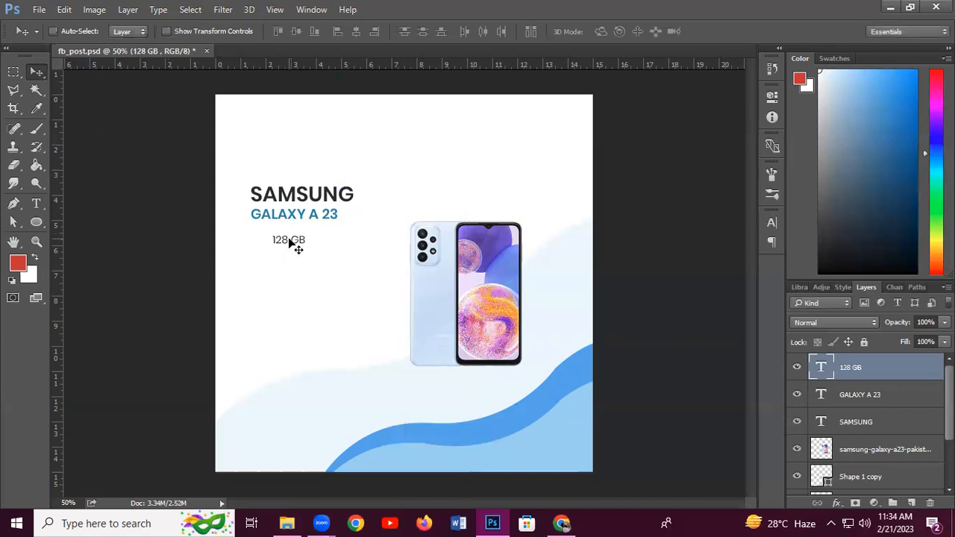
{"action": "left_click_drag", "start_coordinate": [291, 245], "coordinate": [287, 261]}
Change the copied line to read '6 GB RAM'
{"action": "left_click", "coordinate": [36, 203]}
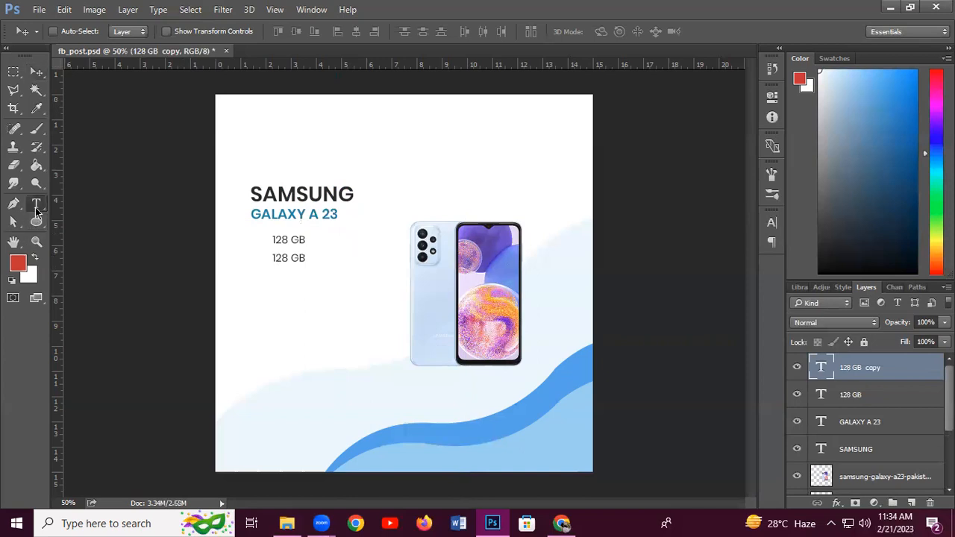
{"action": "left_click", "coordinate": [276, 257]}
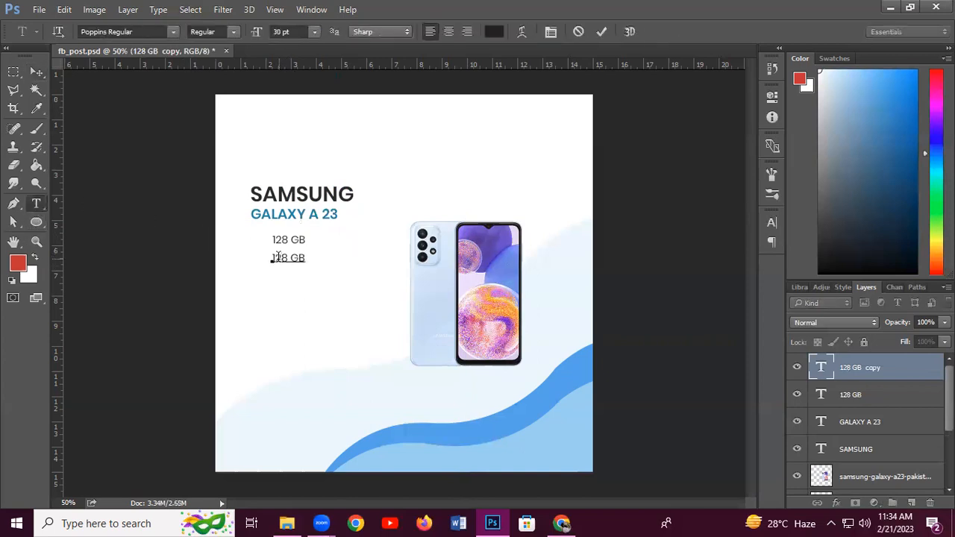
{"action": "left_click_drag", "start_coordinate": [271, 257], "coordinate": [288, 258]}
{"action": "type", "text": "6"}
{"action": "key", "text": "Right"}
{"action": "key", "text": "Right"}
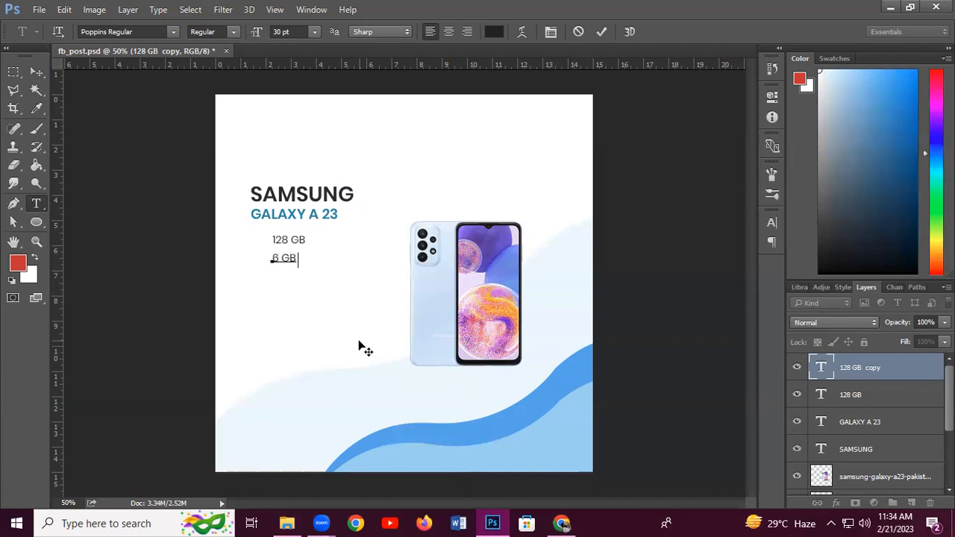
{"action": "type", "text": "RAM"}
{"action": "left_click", "coordinate": [35, 73]}
Make the first spec line read '128 GB STORAGE' and nudge it slightly down
{"action": "left_click", "coordinate": [37, 205]}
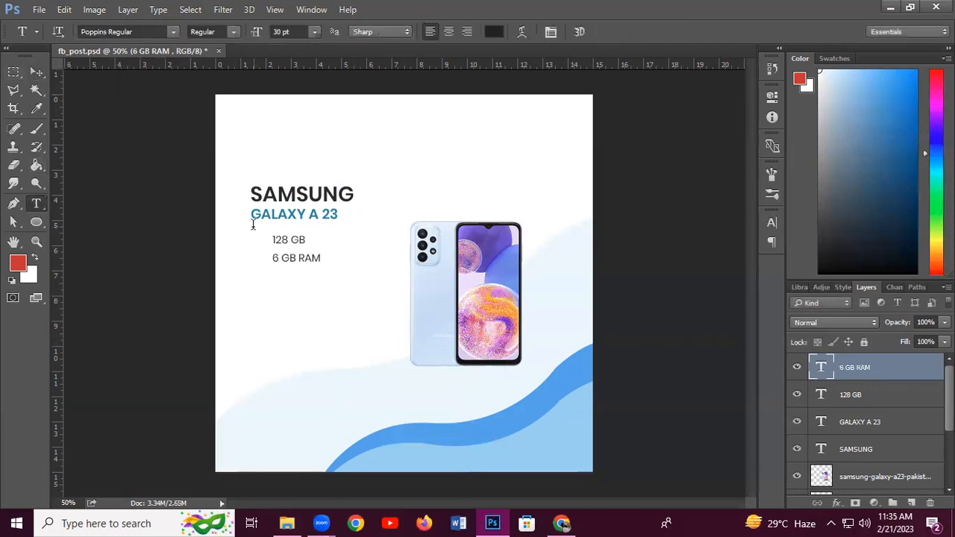
{"action": "left_click", "coordinate": [294, 238]}
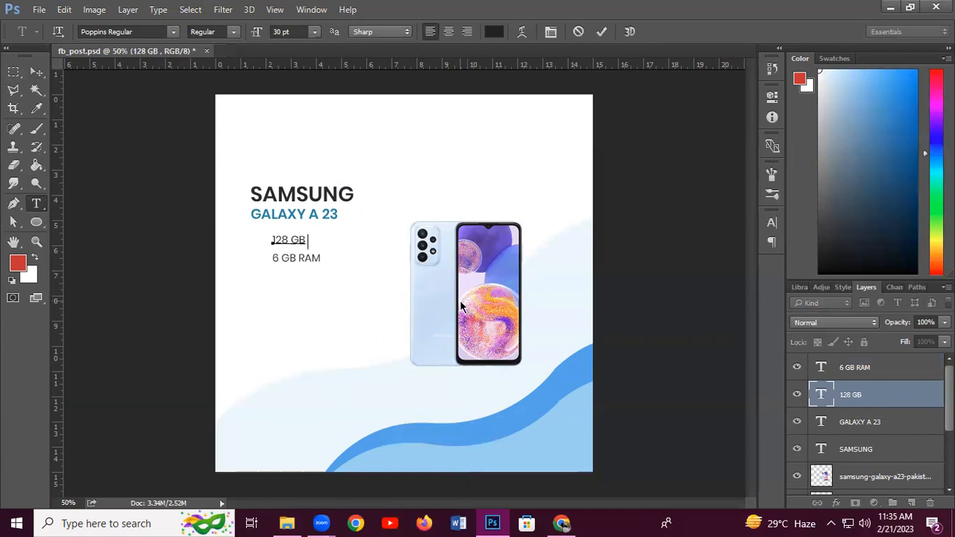
{"action": "type", "text": "MEMORY"}
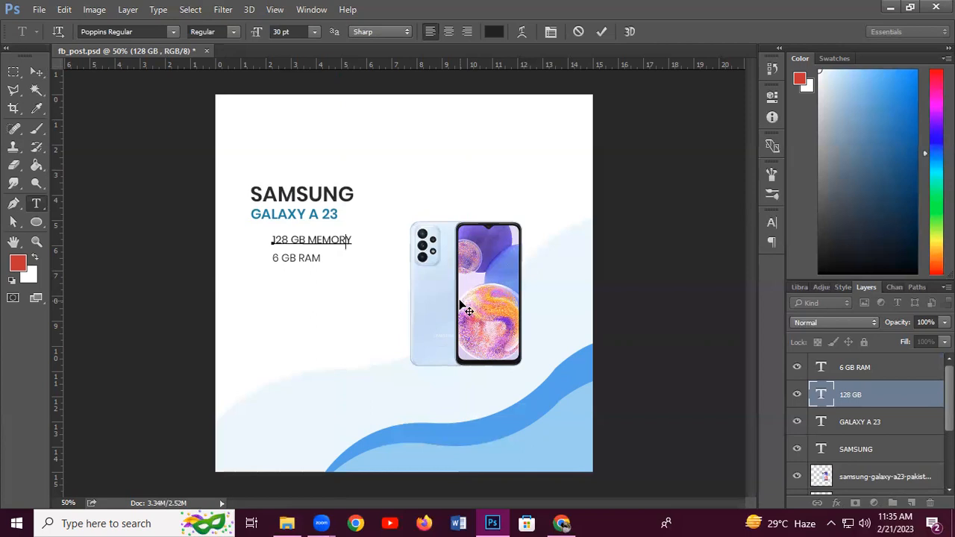
{"action": "key", "text": "BackSpace"}
{"action": "key", "text": "BackSpace"}
{"action": "key", "text": "BackSpace"}
{"action": "key", "text": "BackSpace"}
{"action": "key", "text": "BackSpace"}
{"action": "key", "text": "BackSpace"}
{"action": "type", "text": "STORAGE"}
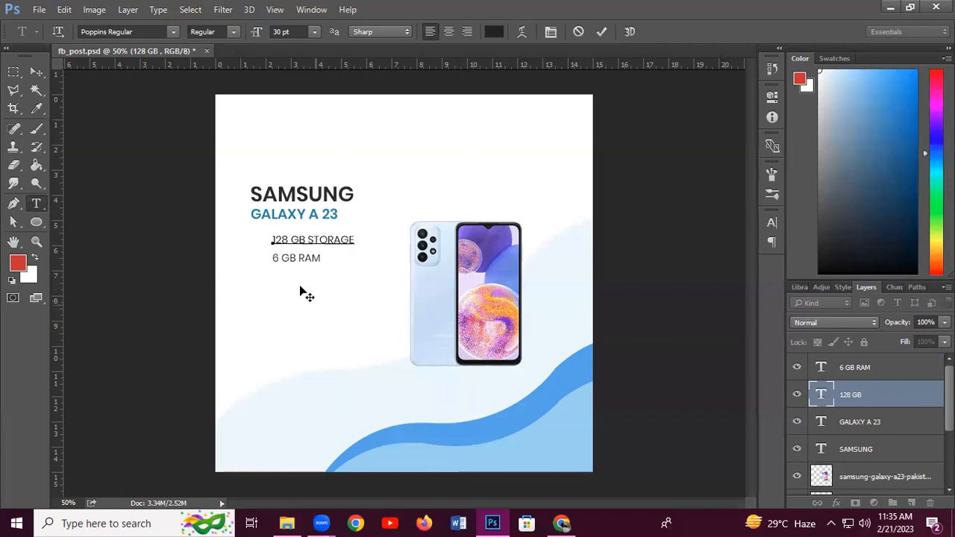
{"action": "left_click", "coordinate": [41, 73]}
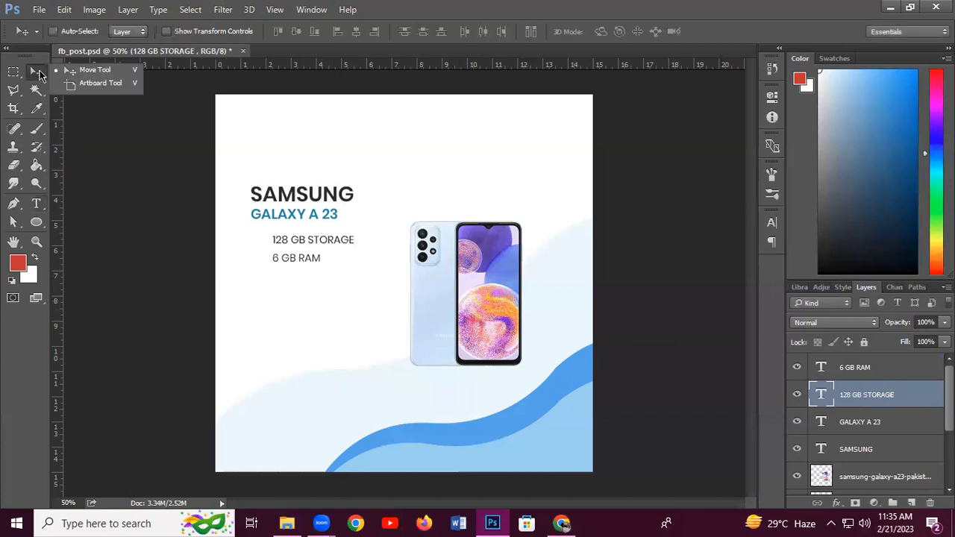
{"action": "left_click", "coordinate": [304, 243]}
{"action": "left_click_drag", "start_coordinate": [305, 242], "coordinate": [302, 250]}
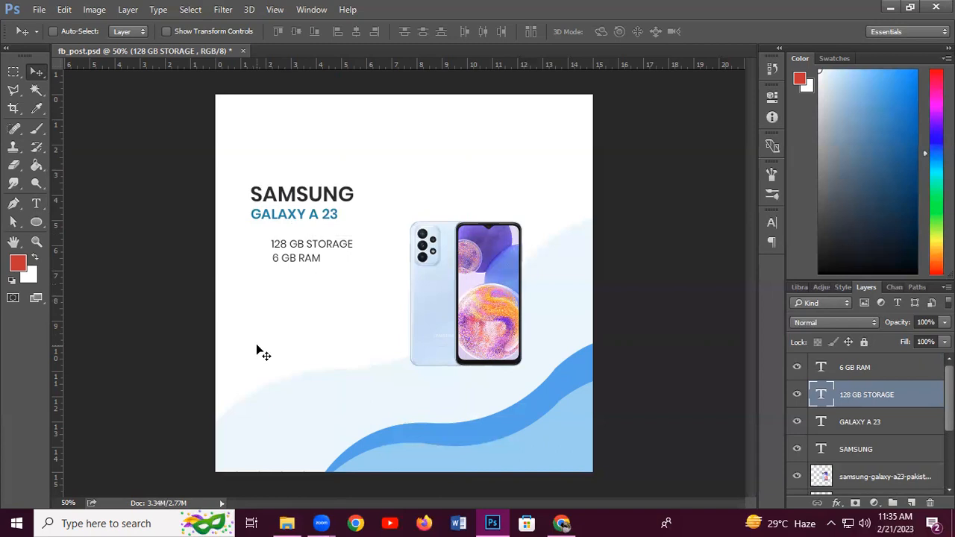
{"action": "left_click", "coordinate": [36, 223]}
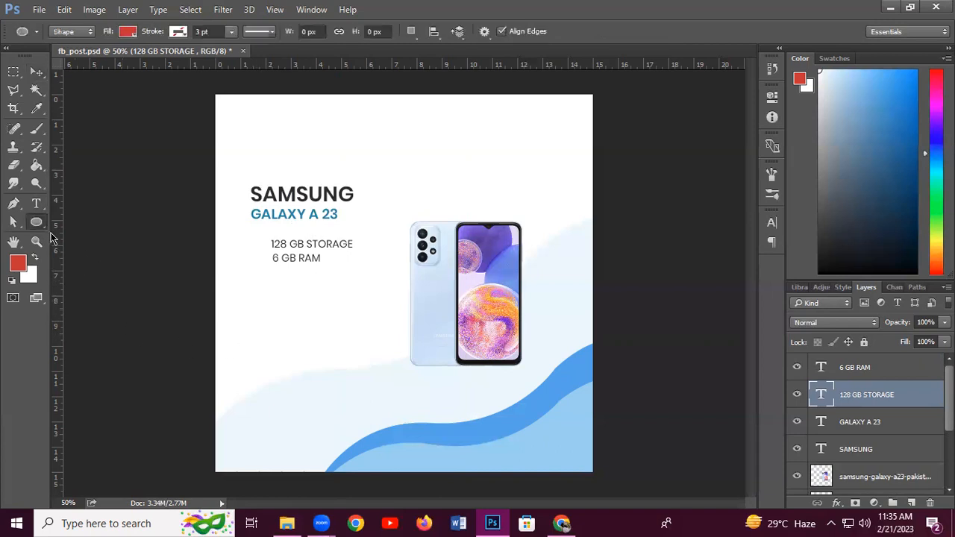
Draw a small circle left of 128 GB STORAGE, filled with the wave's blue
{"action": "right_click", "coordinate": [37, 222]}
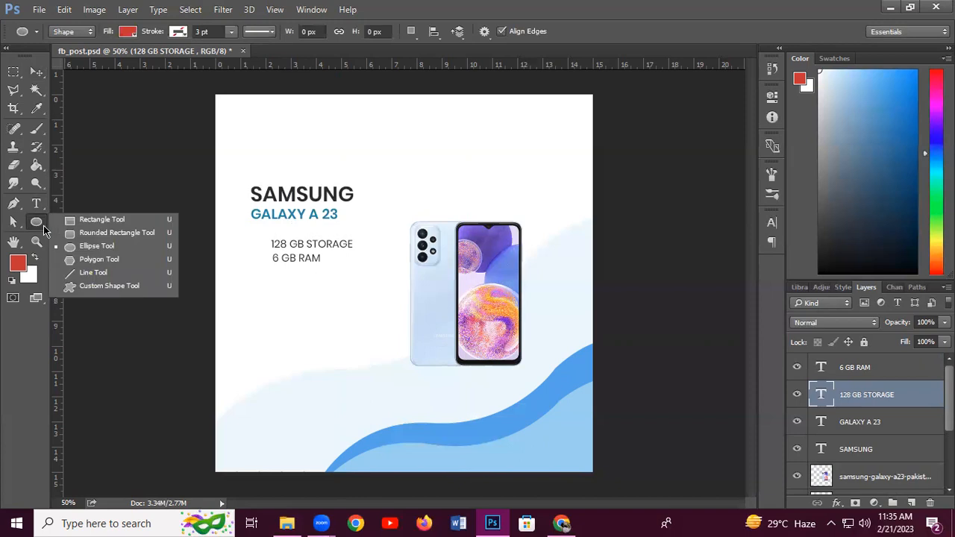
{"action": "left_click", "coordinate": [85, 247]}
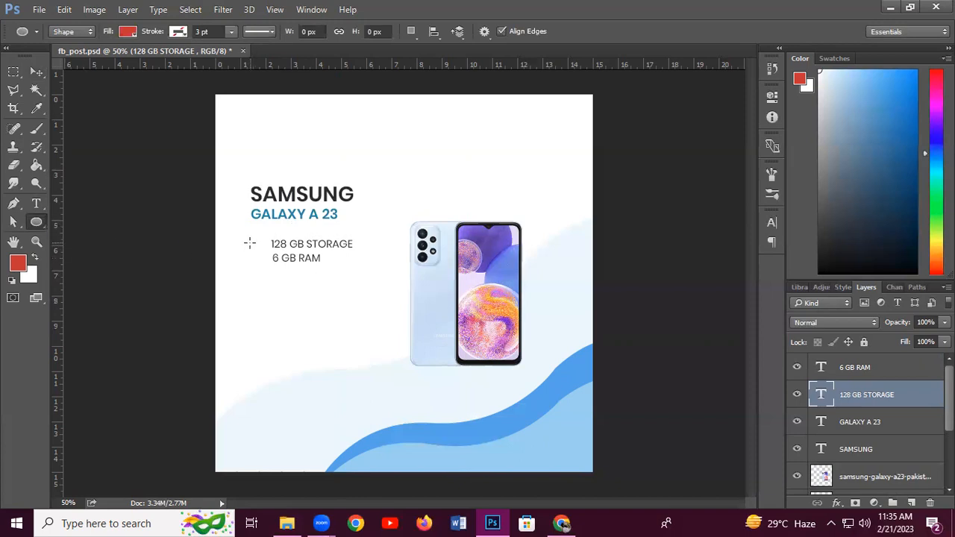
{"action": "left_click_drag", "start_coordinate": [249, 244], "coordinate": [255, 252]}
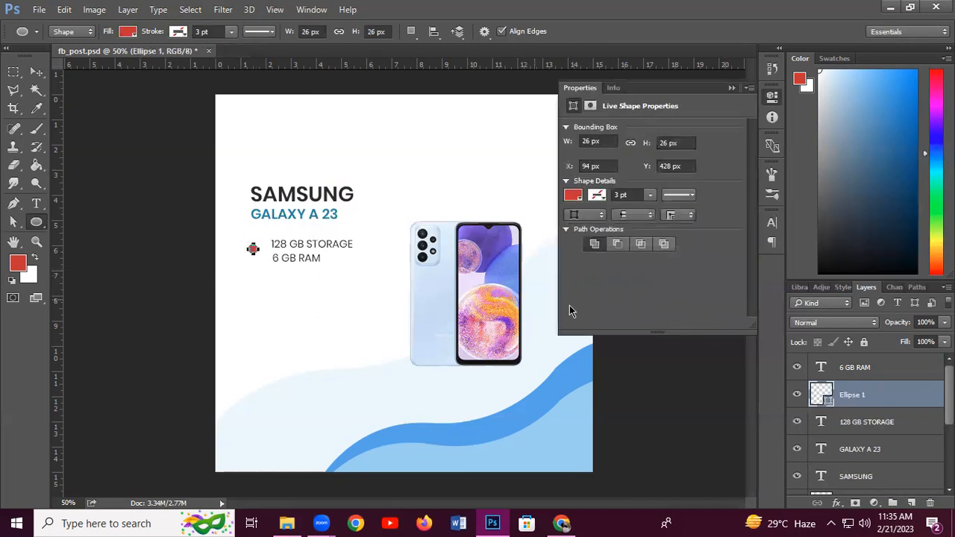
{"action": "left_click", "coordinate": [573, 197]}
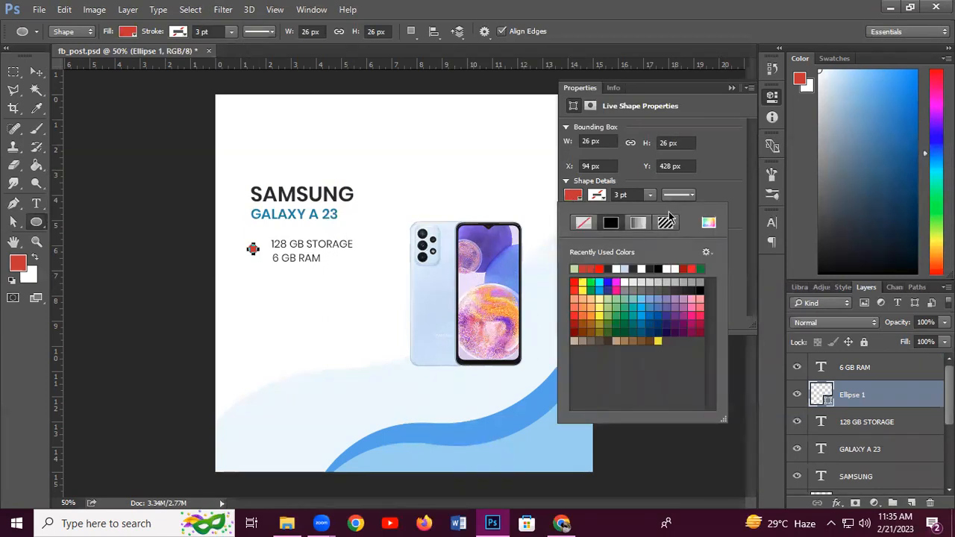
{"action": "left_click", "coordinate": [731, 87]}
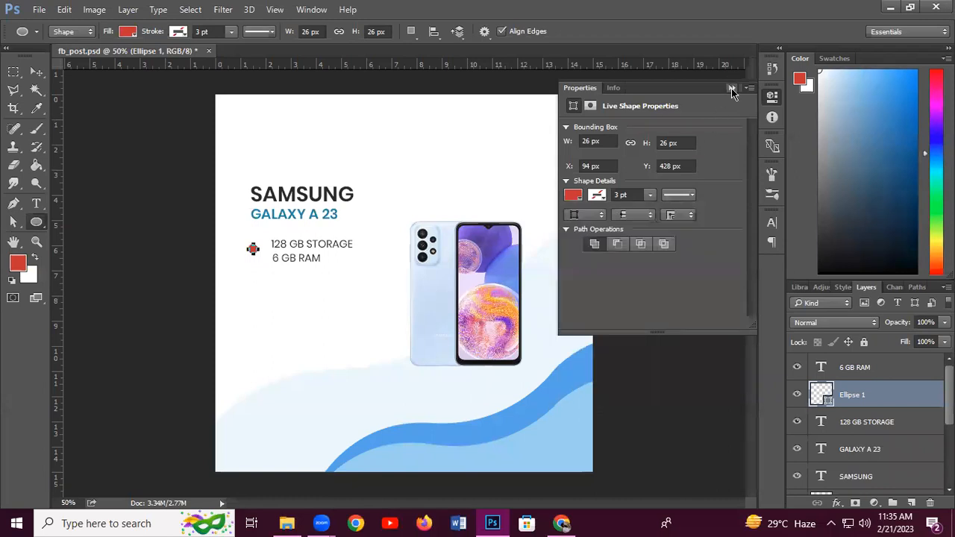
{"action": "left_click", "coordinate": [731, 87]}
{"action": "double_click", "coordinate": [824, 398]}
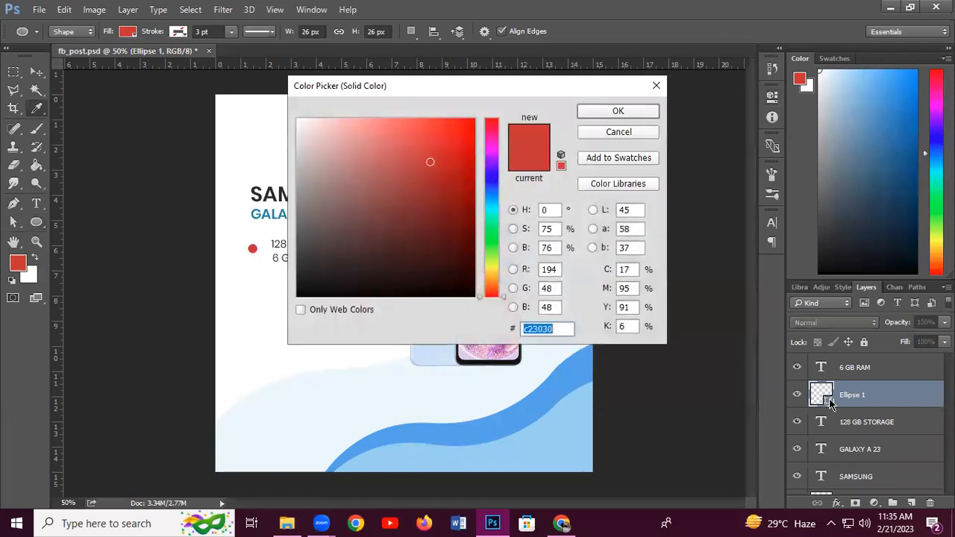
{"action": "left_click", "coordinate": [536, 400]}
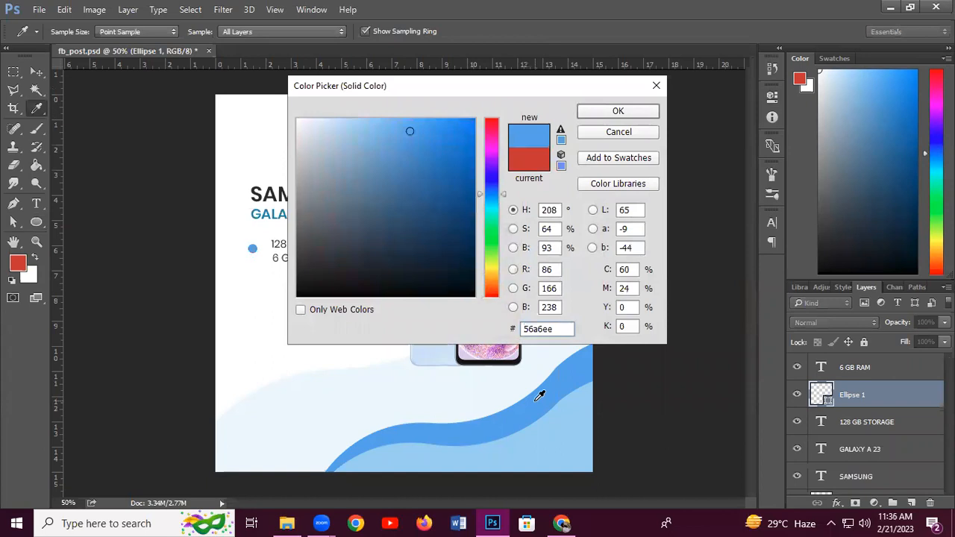
{"action": "left_click", "coordinate": [616, 114]}
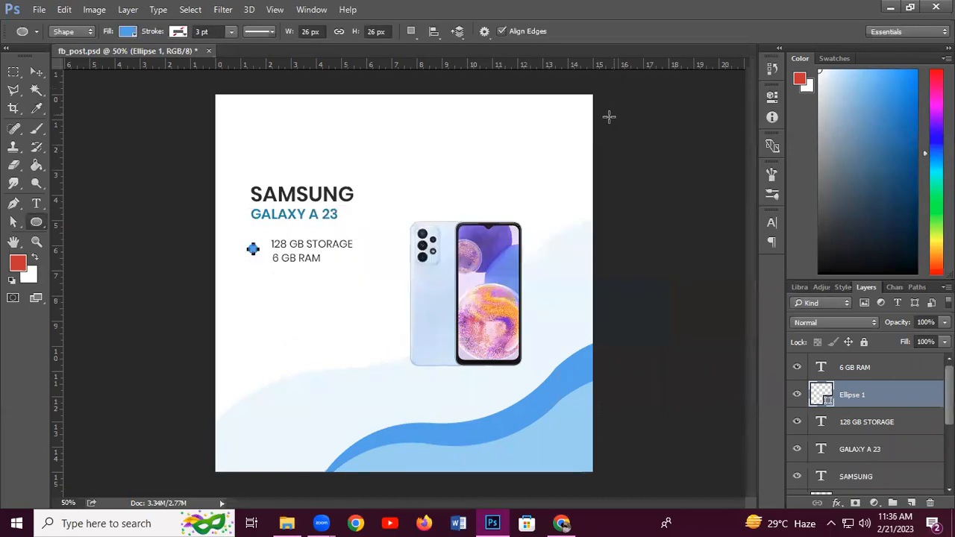
Shrink the blue dot to about 54%, copy it beside 6 GB RAM, and save
{"action": "left_click", "coordinate": [37, 71]}
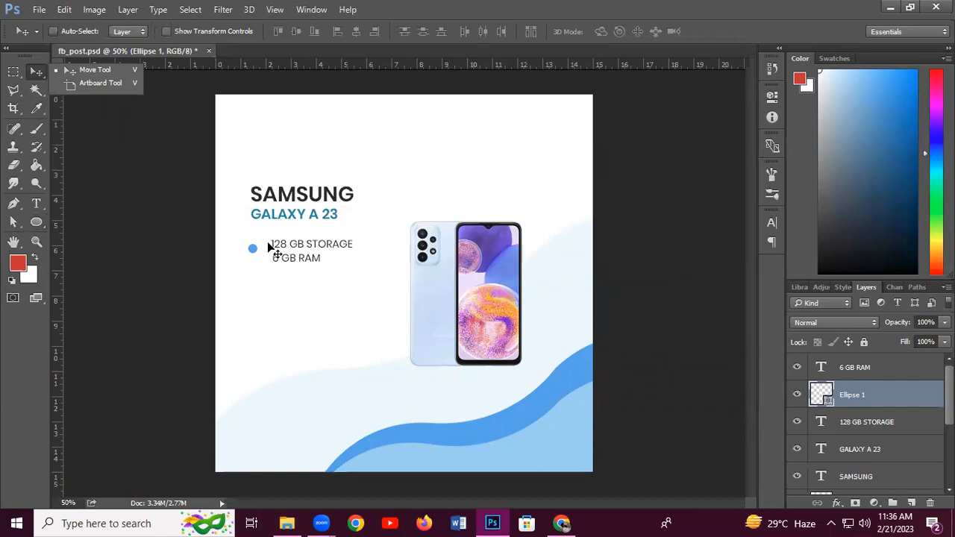
{"action": "left_click", "coordinate": [235, 279]}
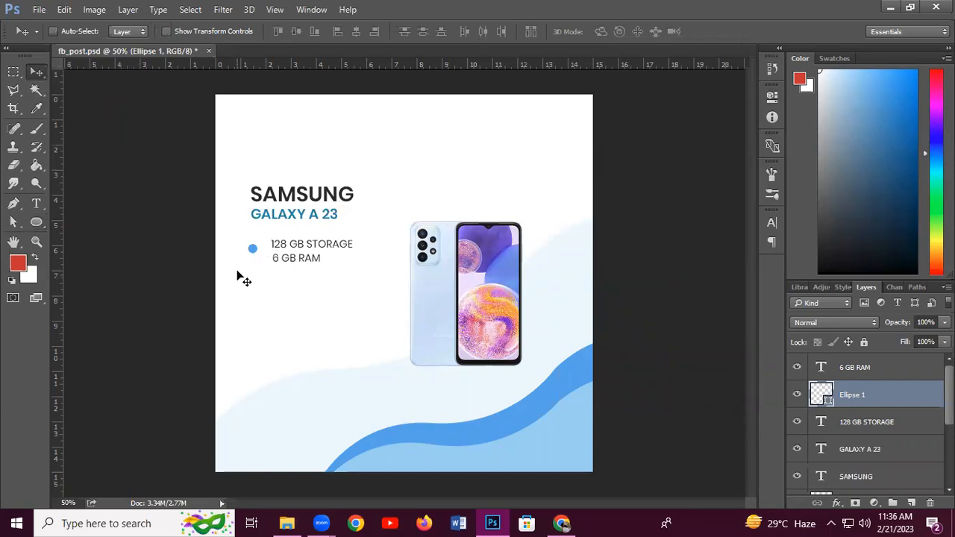
{"action": "left_click_drag", "start_coordinate": [254, 249], "coordinate": [260, 246]}
{"action": "key", "text": "Right"}
{"action": "key", "text": "Right"}
{"action": "key", "text": "Right"}
{"action": "key", "text": "Right"}
{"action": "key", "text": "Right"}
{"action": "key", "text": "Right"}
{"action": "key", "text": "Right"}
{"action": "key", "text": "Right"}
{"action": "key", "text": "Right"}
{"action": "key", "text": "Right"}
{"action": "key", "text": "Right"}
{"action": "key", "text": "Right"}
{"action": "key", "text": "Right"}
{"action": "key", "text": "Right"}
{"action": "key", "text": "Right"}
{"action": "key", "text": "Right"}
{"action": "key", "text": "Right"}
{"action": "key", "text": "Right"}
{"action": "key", "text": "Right"}
{"action": "key", "text": "Left"}
{"action": "key", "text": "Left"}
{"action": "key", "text": "ctrl+t"}
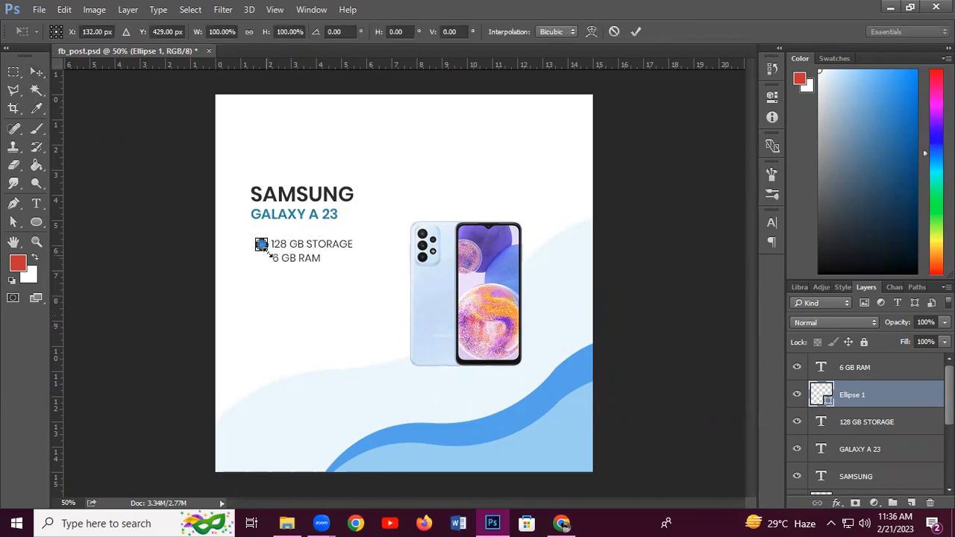
{"action": "left_click_drag", "start_coordinate": [267, 252], "coordinate": [264, 249]}
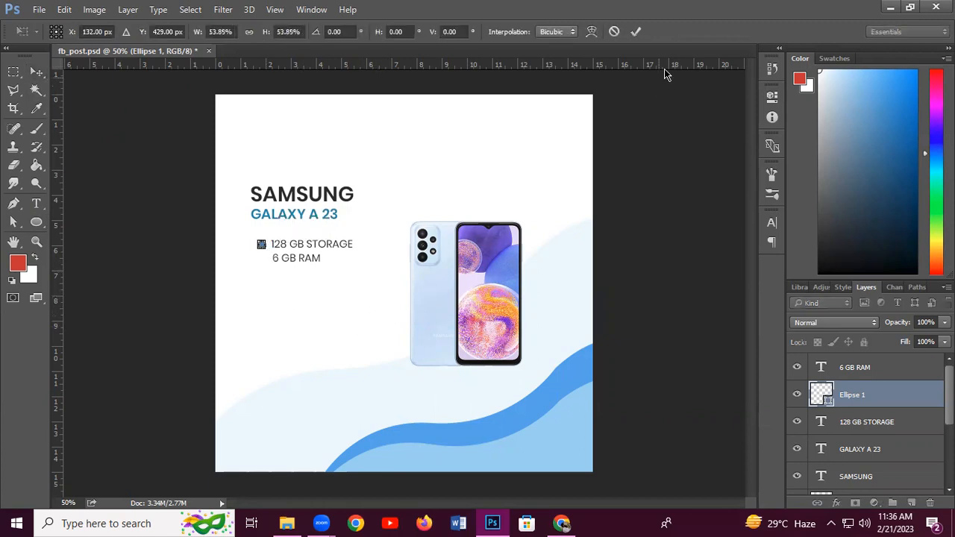
{"action": "left_click", "coordinate": [636, 32]}
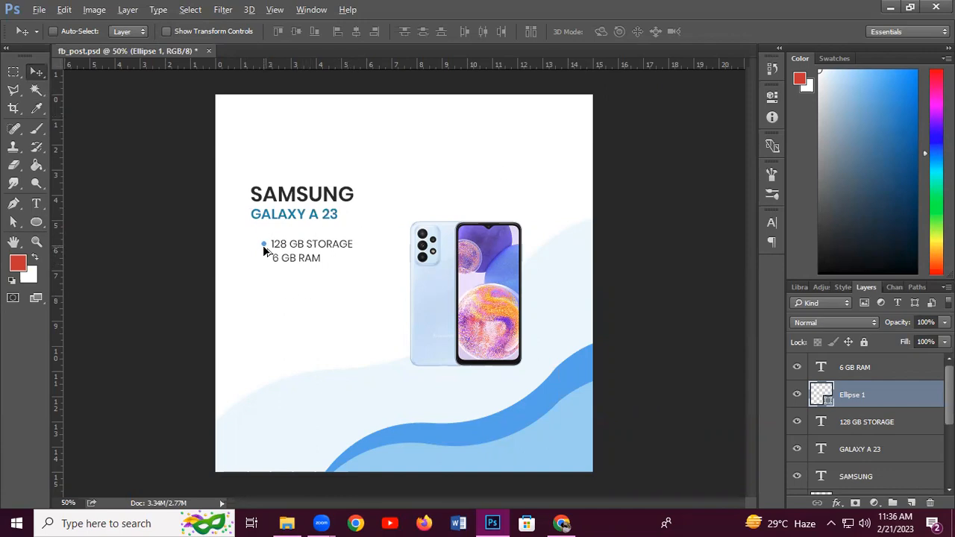
{"action": "left_click_drag", "start_coordinate": [264, 250], "coordinate": [263, 267]}
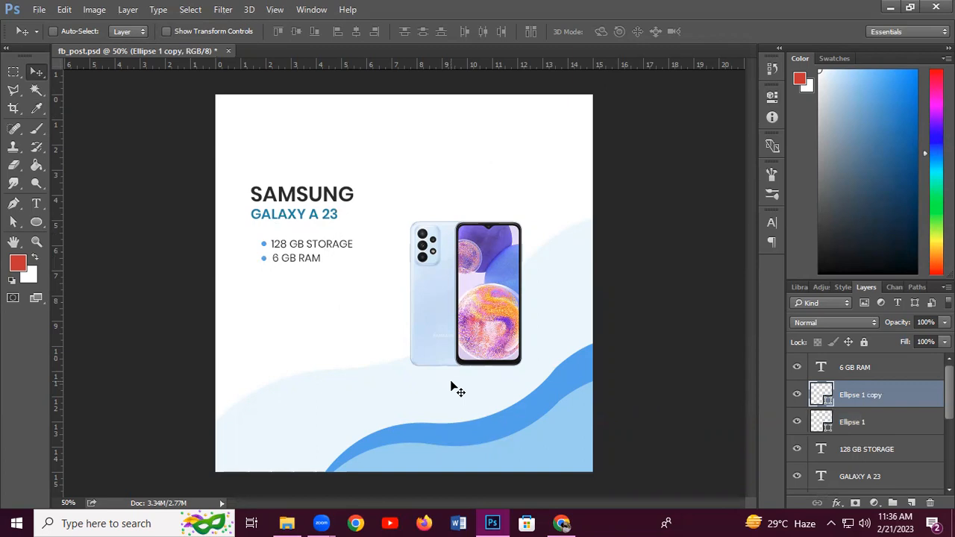
{"action": "key", "text": "ctrl+s"}
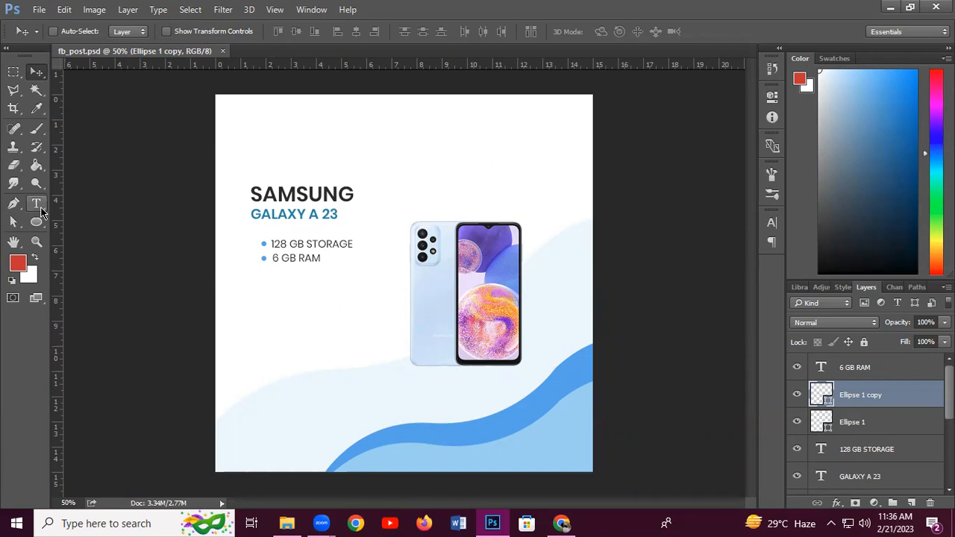
Type the title 'MOBILE MANIA' near the top of the page
{"action": "left_click", "coordinate": [352, 142]}
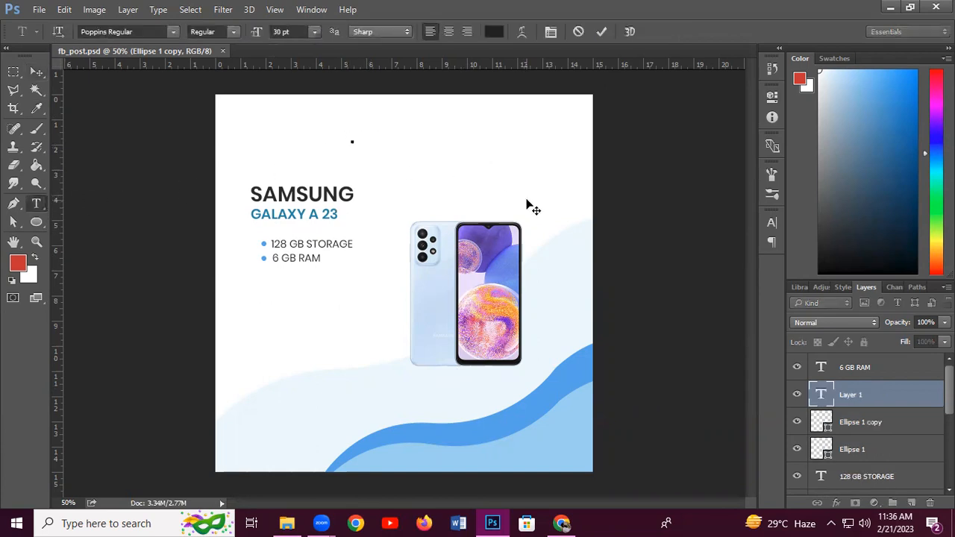
{"action": "type", "text": "MOBILE   MANIA"}
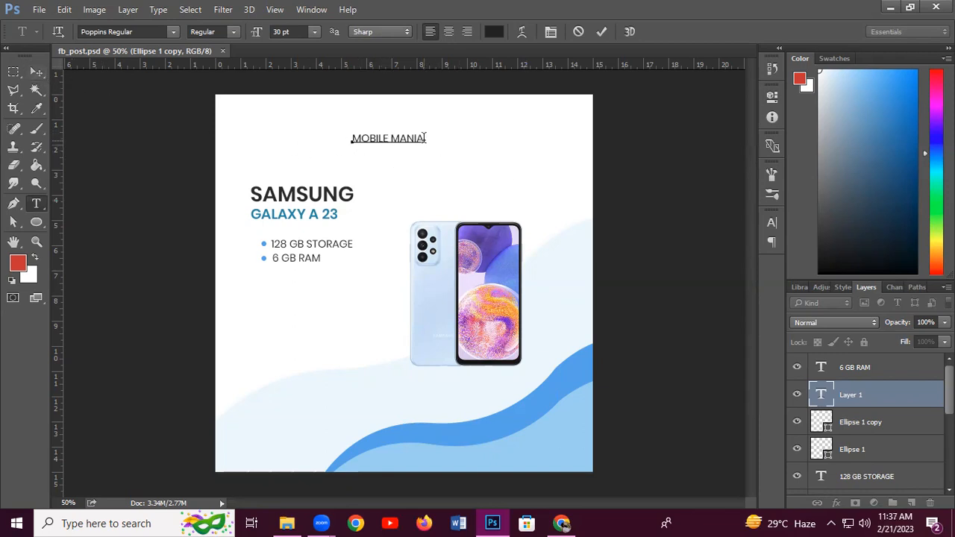
{"action": "left_click_drag", "start_coordinate": [426, 138], "coordinate": [341, 132]}
Change the MOBILE MANIA font to Times New Roman Bold and commit it
{"action": "left_click", "coordinate": [172, 33]}
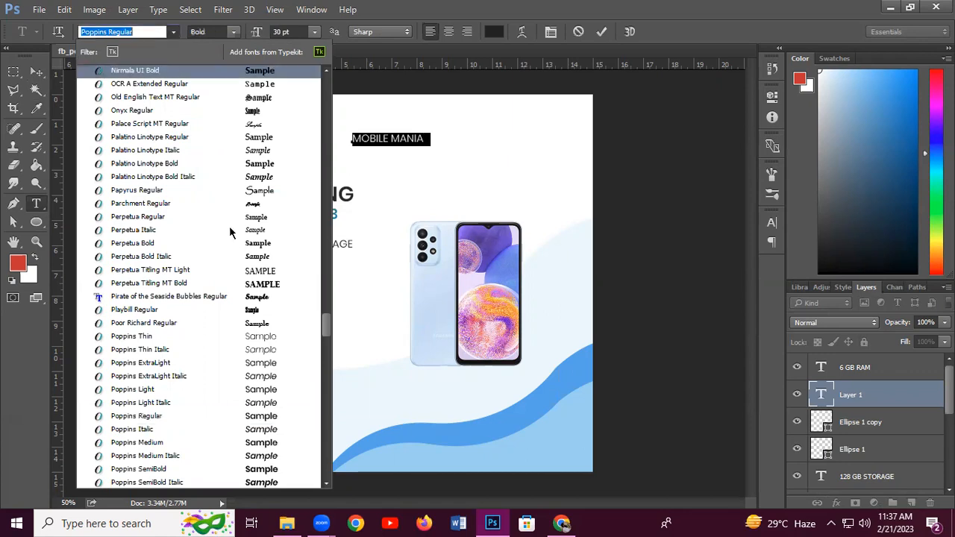
{"action": "key", "text": "Down"}
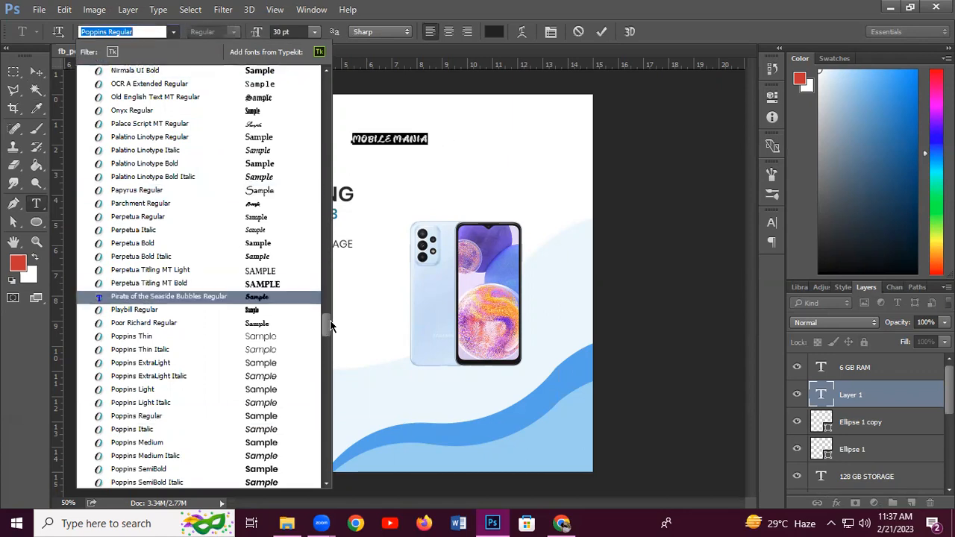
{"action": "left_click_drag", "start_coordinate": [330, 326], "coordinate": [328, 341]}
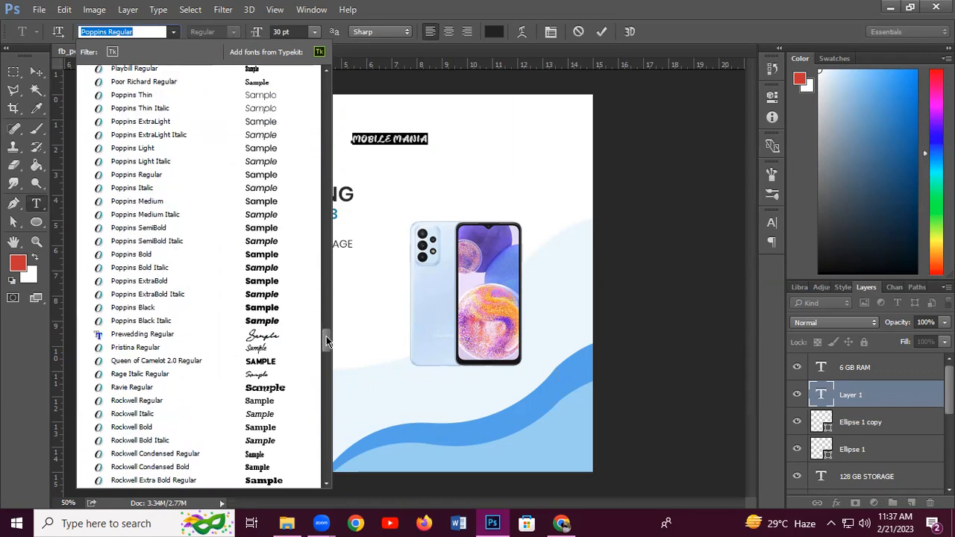
{"action": "left_click_drag", "start_coordinate": [326, 336], "coordinate": [325, 347]}
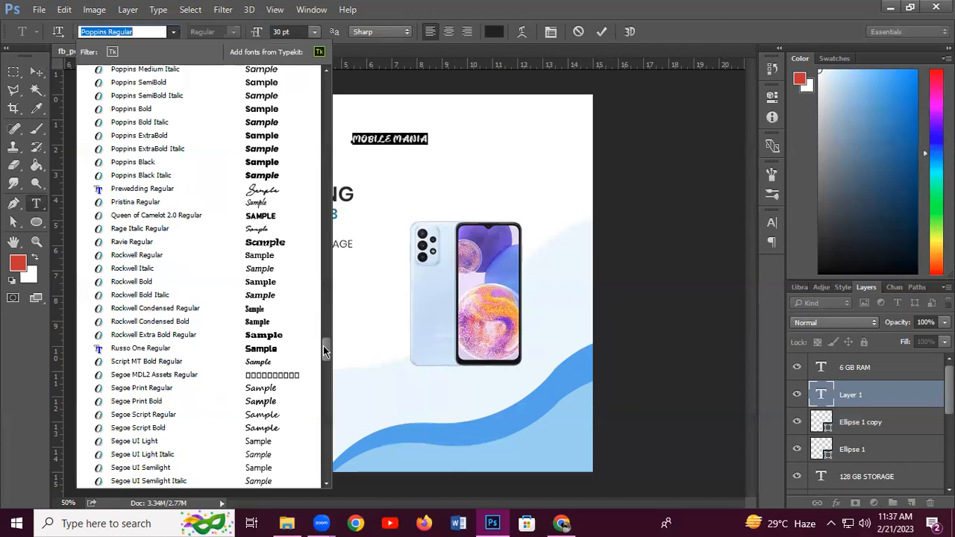
{"action": "left_click_drag", "start_coordinate": [325, 349], "coordinate": [310, 389]}
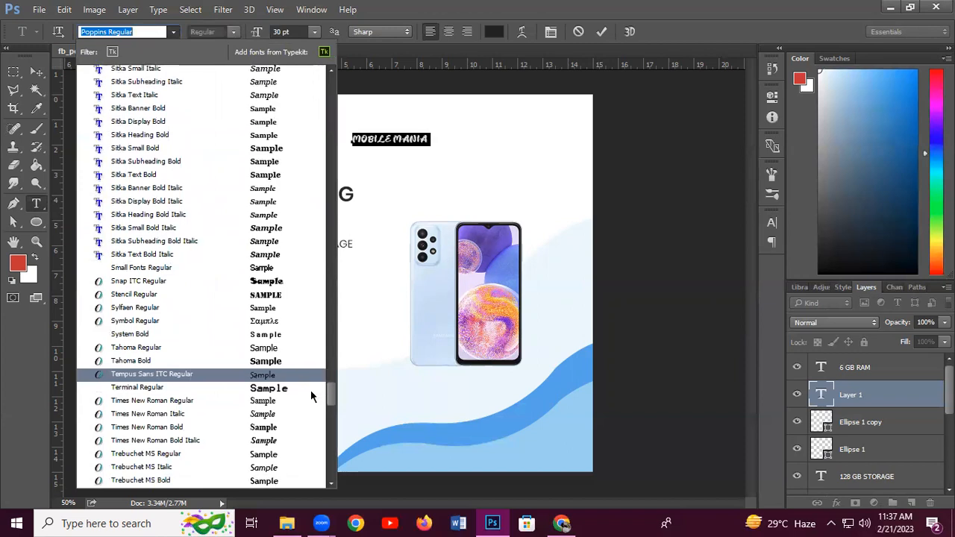
{"action": "left_click", "coordinate": [274, 431]}
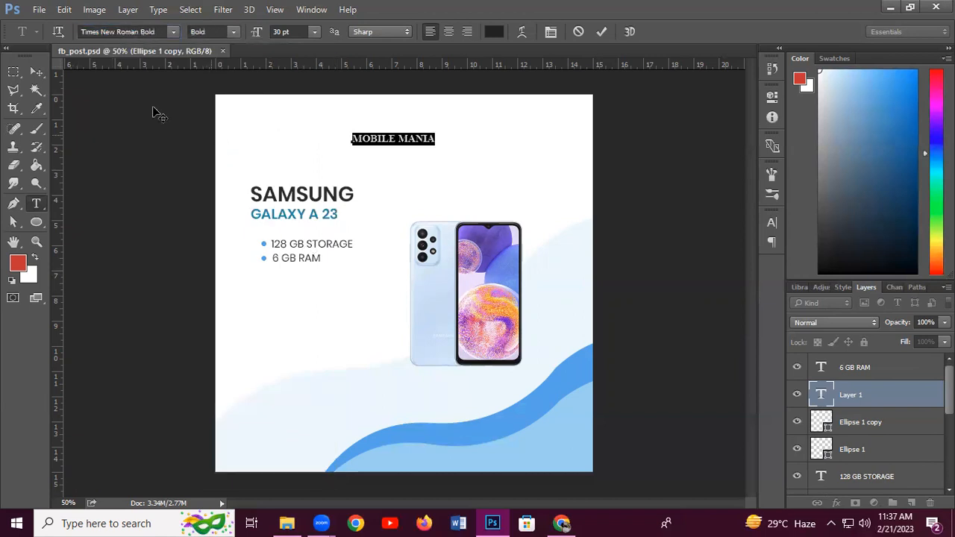
{"action": "left_click", "coordinate": [40, 74]}
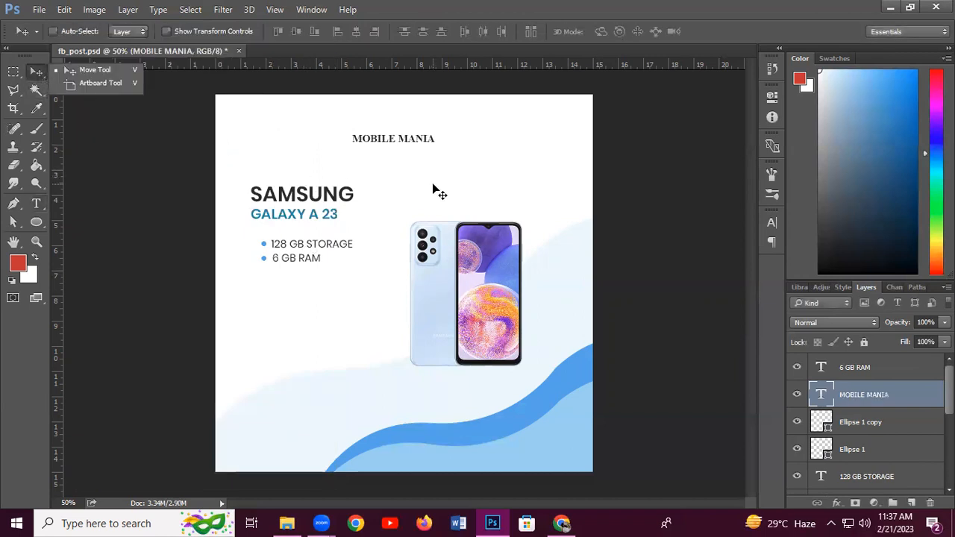
Scale the MOBILE MANIA title to about 200% and raise it slightly
{"action": "key", "text": "ctrl+t"}
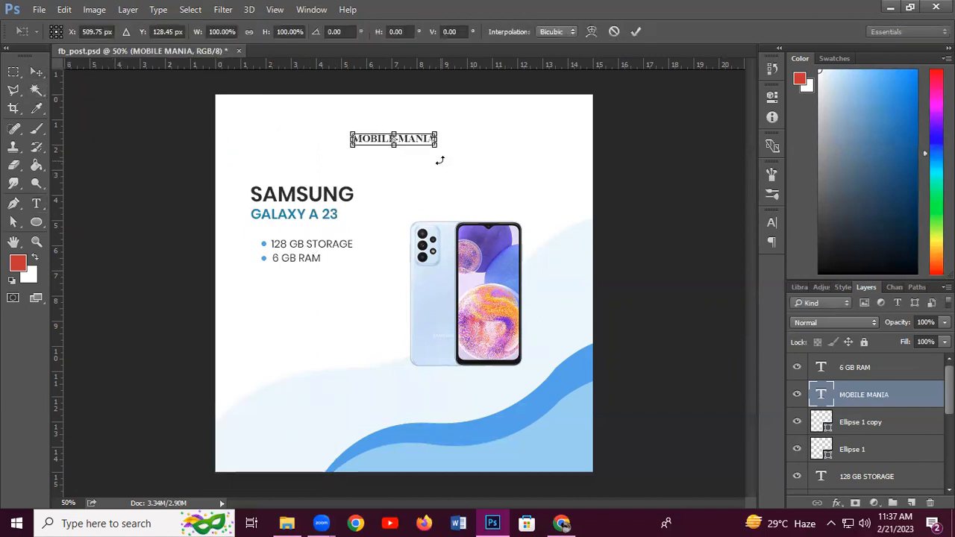
{"action": "left_click_drag", "start_coordinate": [436, 145], "coordinate": [472, 169]}
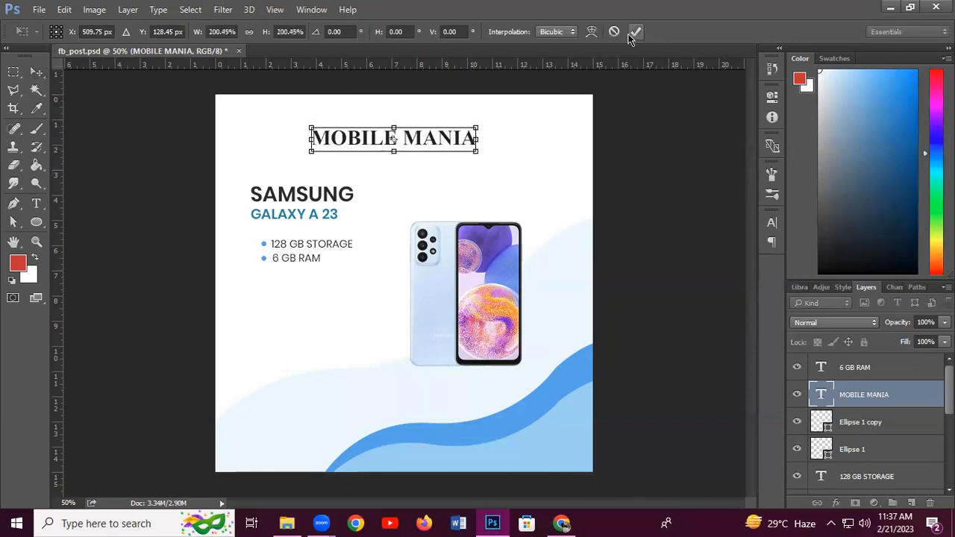
{"action": "left_click", "coordinate": [636, 32]}
{"action": "left_click_drag", "start_coordinate": [425, 139], "coordinate": [420, 130]}
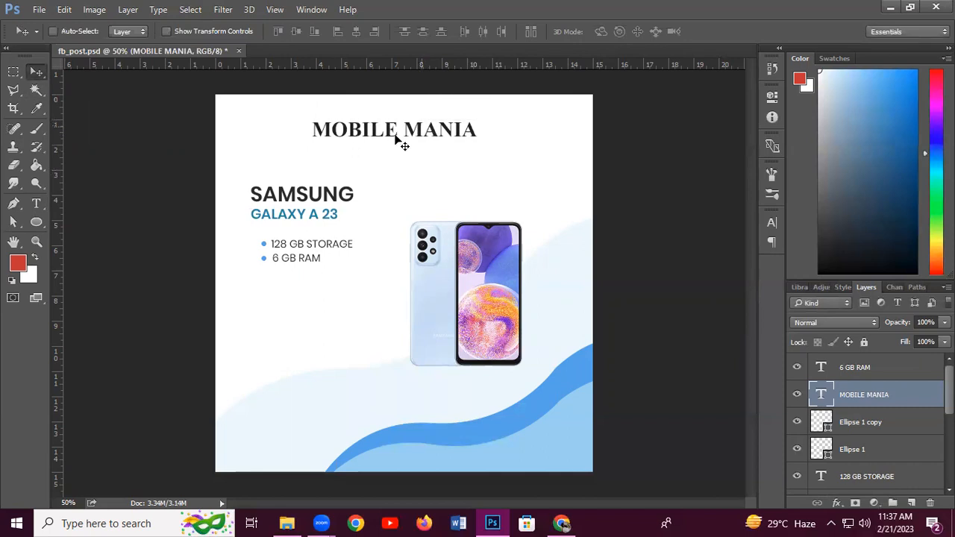
Recolour the MOBILE MANIA text deep red 98121b
{"action": "left_click", "coordinate": [36, 209]}
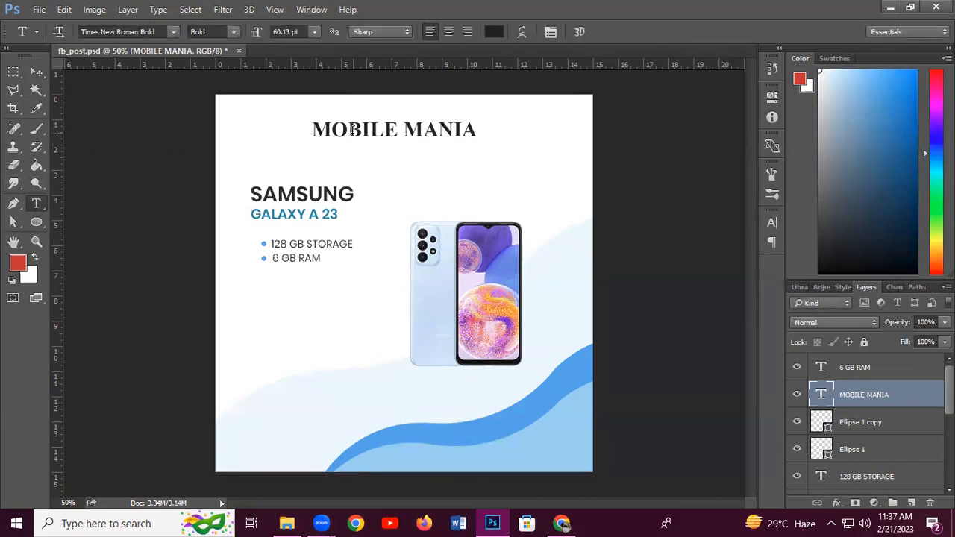
{"action": "left_click", "coordinate": [313, 131]}
{"action": "left_click_drag", "start_coordinate": [313, 130], "coordinate": [516, 139]}
{"action": "left_click", "coordinate": [496, 32]}
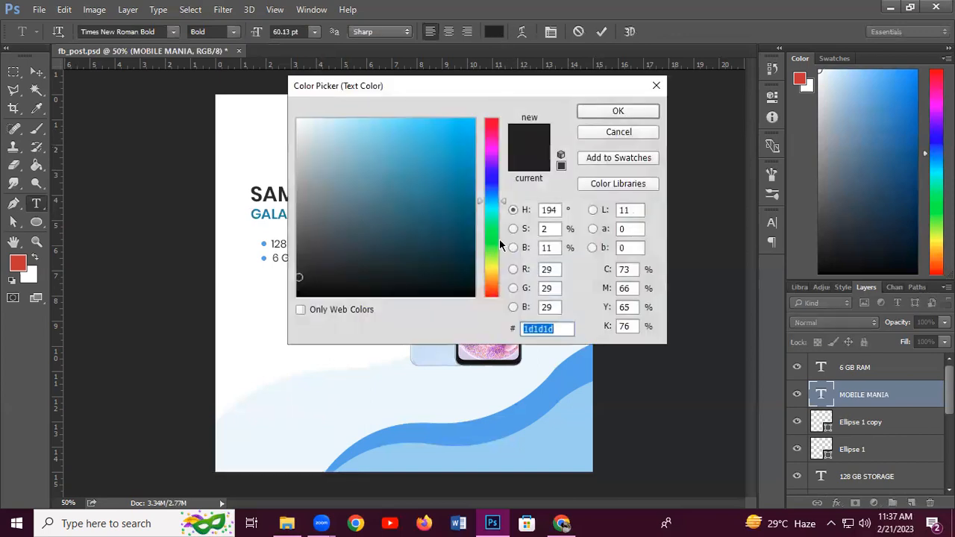
{"action": "left_click", "coordinate": [493, 293]}
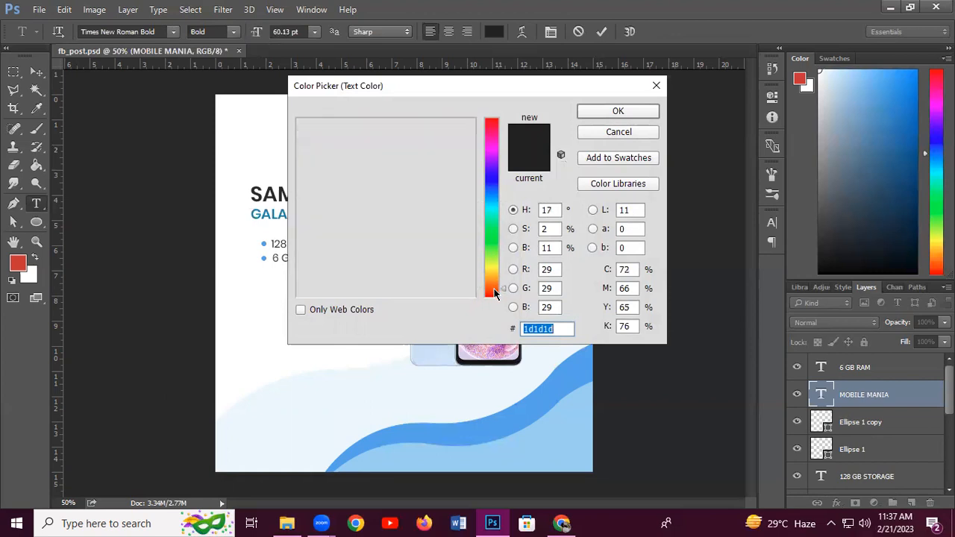
{"action": "left_click", "coordinate": [494, 137]}
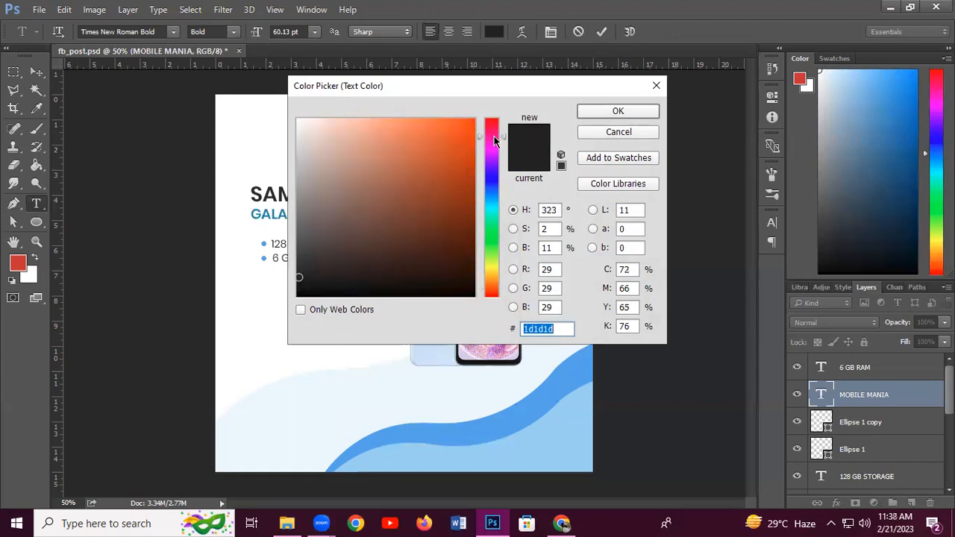
{"action": "left_click", "coordinate": [492, 128]}
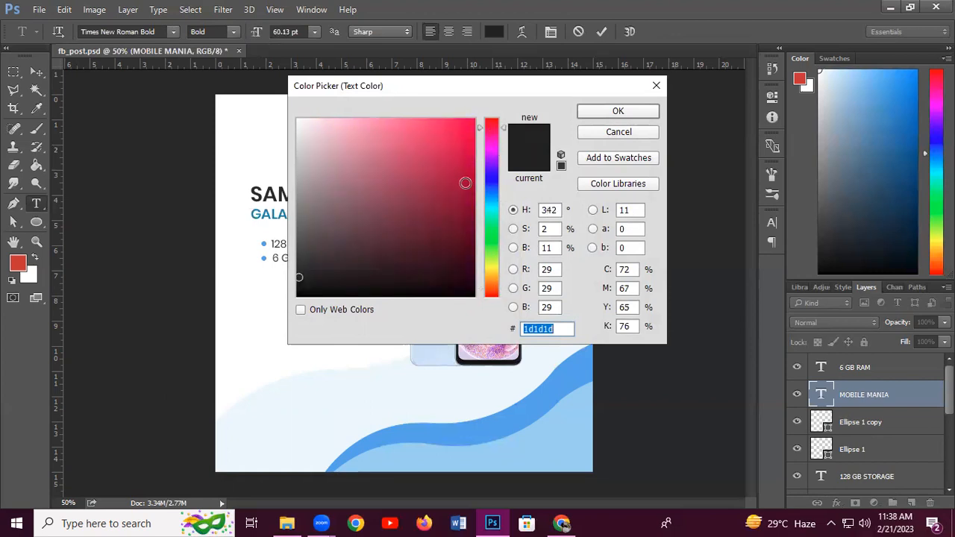
{"action": "left_click", "coordinate": [493, 121]}
{"action": "left_click", "coordinate": [454, 190]}
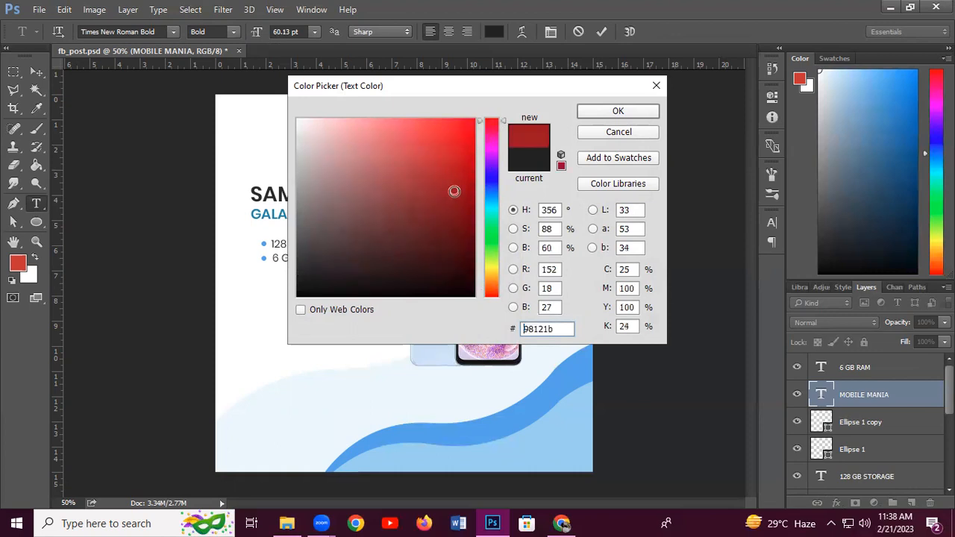
{"action": "left_click", "coordinate": [600, 109]}
{"action": "left_click", "coordinate": [351, 123]}
Centre the title horizontally along the top of the post
{"action": "left_click", "coordinate": [36, 71]}
{"action": "left_click_drag", "start_coordinate": [407, 127], "coordinate": [415, 129]}
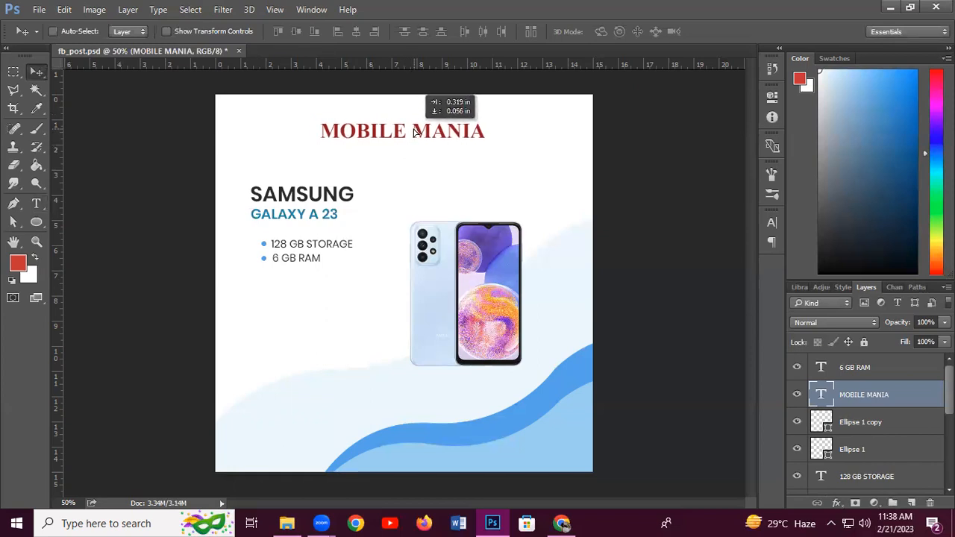
{"action": "left_click_drag", "start_coordinate": [414, 130], "coordinate": [407, 132]}
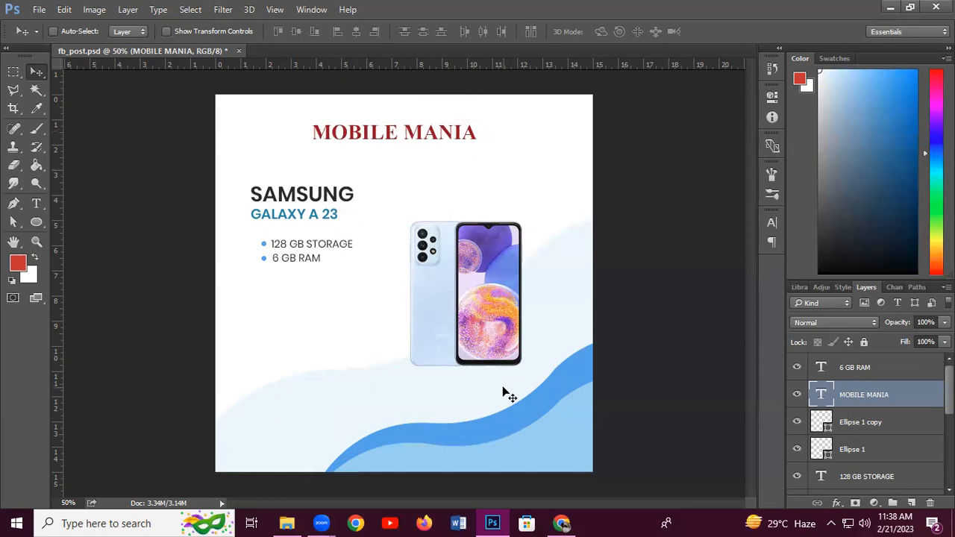
Draw a thin flat ellipse below the phone with a dark grey fill
{"action": "left_click", "coordinate": [36, 227]}
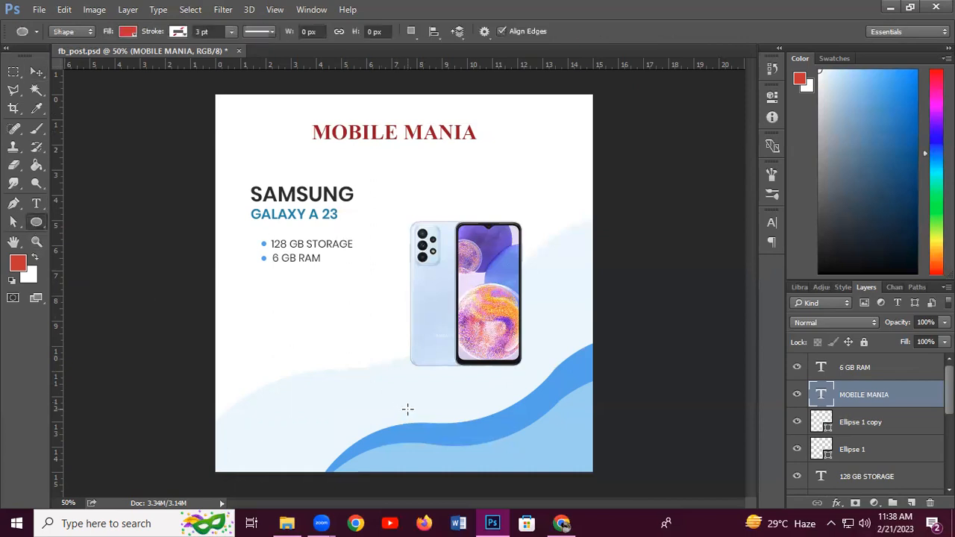
{"action": "left_click_drag", "start_coordinate": [411, 393], "coordinate": [487, 396]}
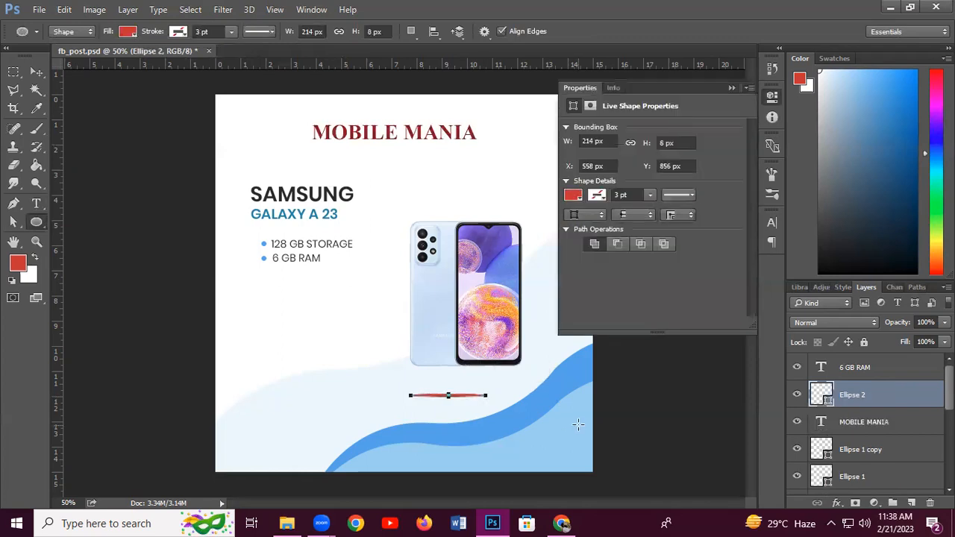
{"action": "left_click", "coordinate": [731, 87]}
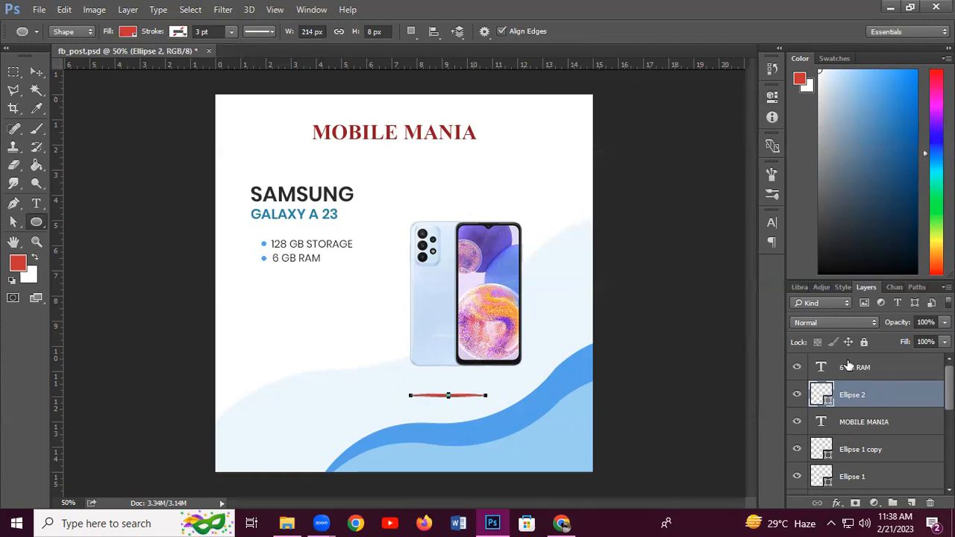
{"action": "double_click", "coordinate": [822, 396]}
{"action": "left_click", "coordinate": [208, 235]}
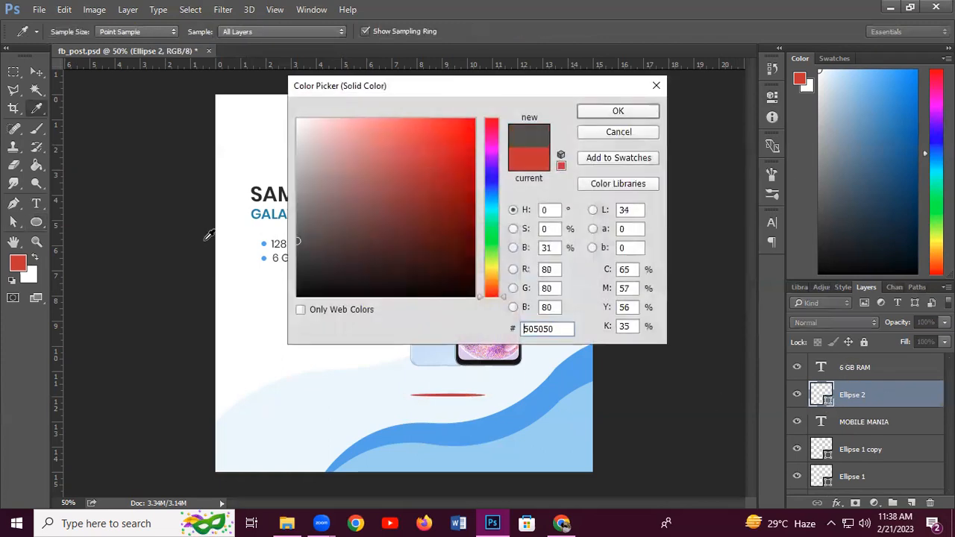
{"action": "left_click", "coordinate": [634, 116]}
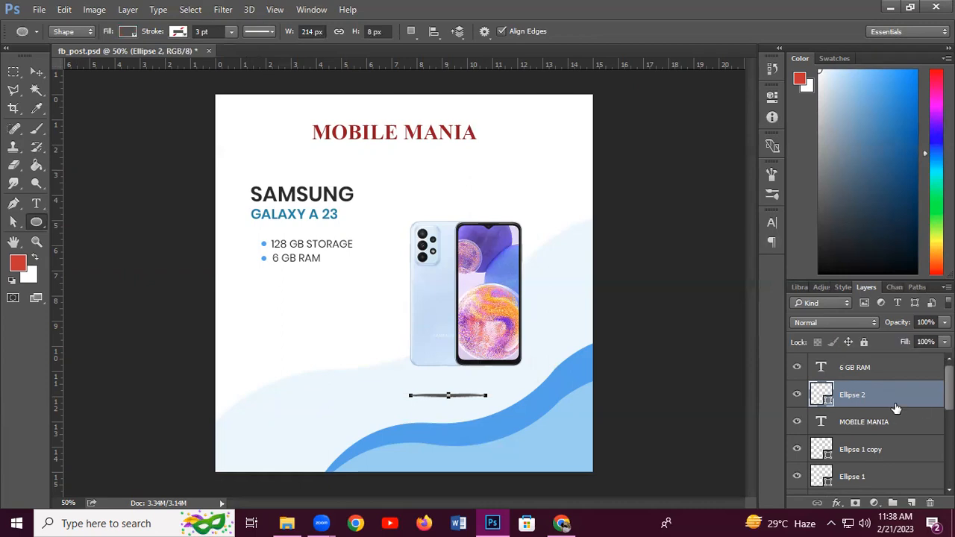
Place the ellipse just under the phone's bottom edge at 13% opacity
{"action": "left_click", "coordinate": [944, 323]}
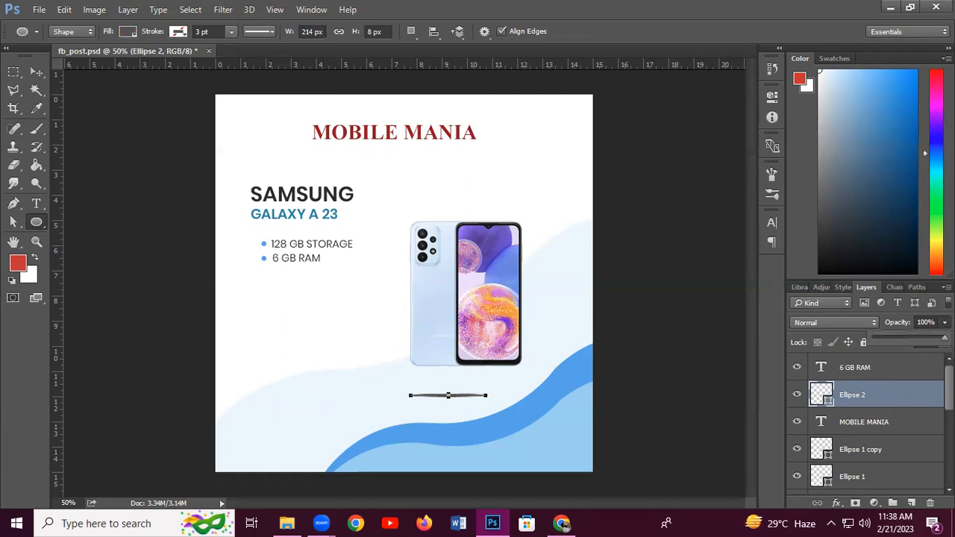
{"action": "left_click_drag", "start_coordinate": [944, 336], "coordinate": [888, 342]}
{"action": "left_click", "coordinate": [36, 73]}
{"action": "left_click_drag", "start_coordinate": [448, 394], "coordinate": [462, 381]}
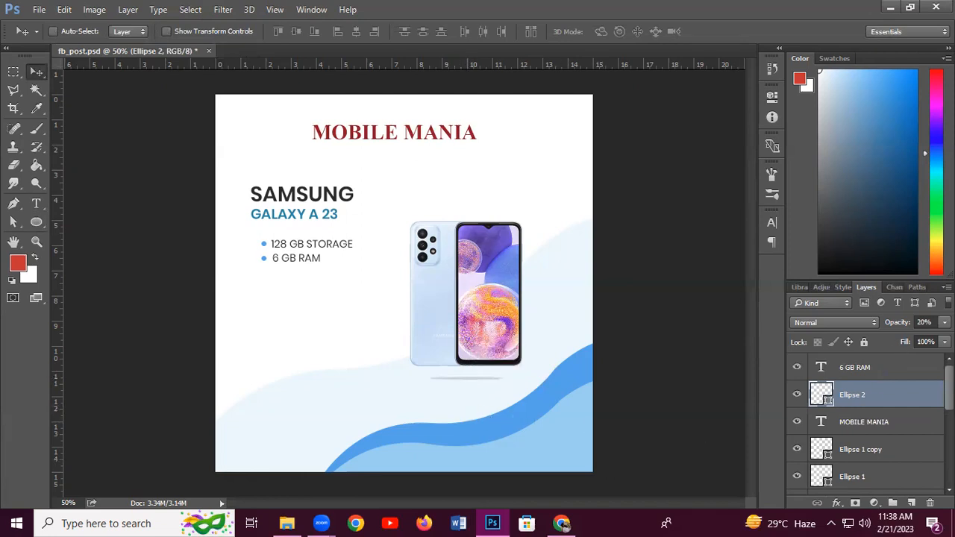
{"action": "left_click", "coordinate": [944, 323]}
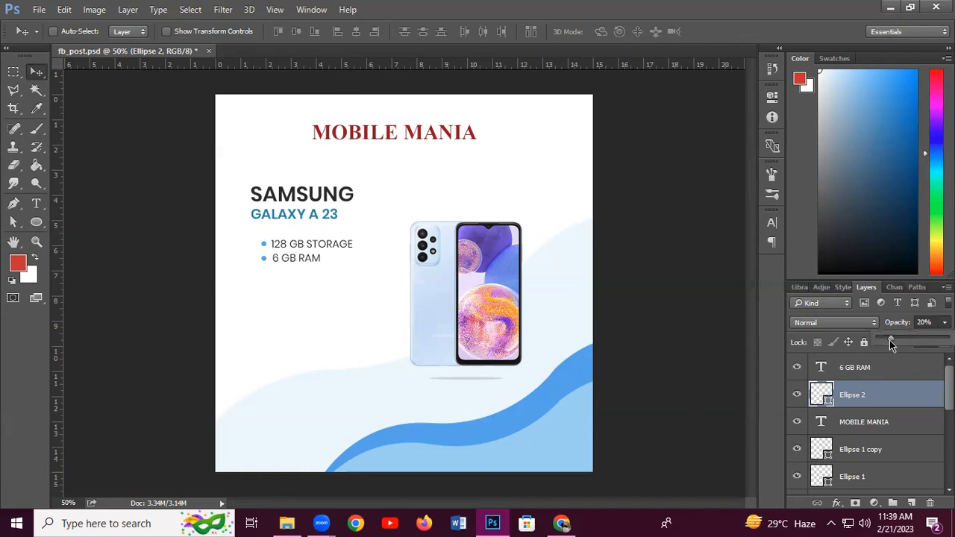
{"action": "mouse_move", "coordinate": [889, 340]}
{"action": "left_mouse_down"}
{"action": "mouse_move", "coordinate": [875, 345]}
{"action": "mouse_move", "coordinate": [886, 343]}
{"action": "left_mouse_up"}
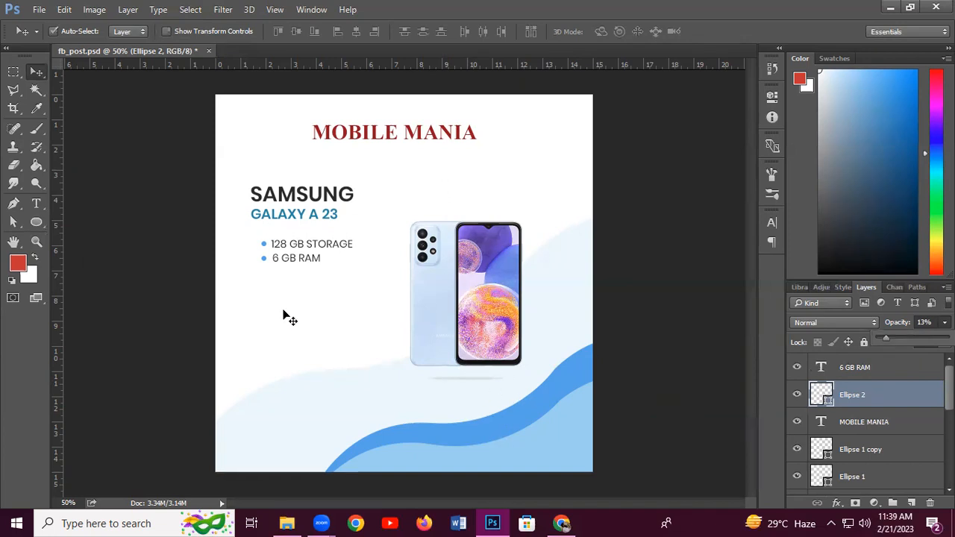
Save the post and switch to the Rectangle Tool
{"action": "key", "text": "ctrl+s"}
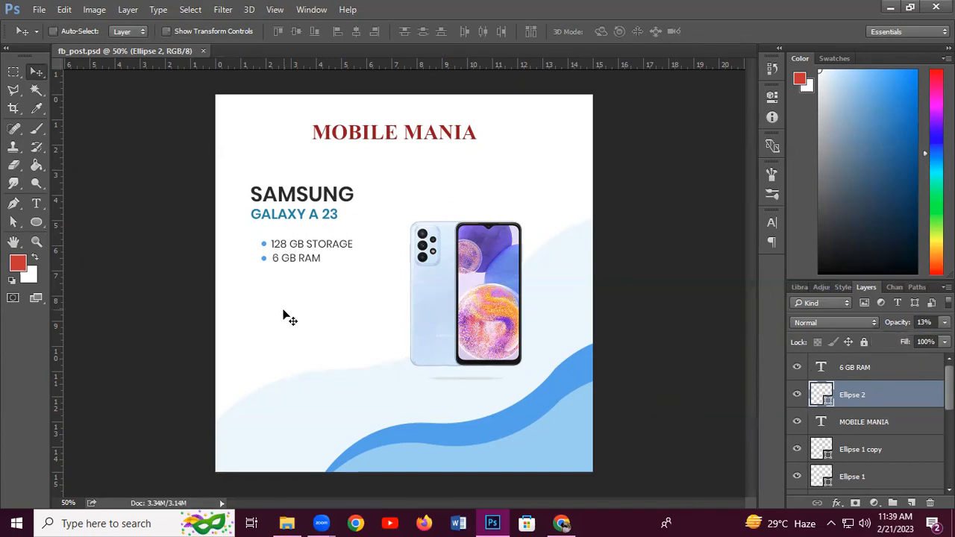
{"action": "right_click", "coordinate": [33, 227]}
{"action": "left_click", "coordinate": [62, 224]}
{"action": "right_click", "coordinate": [34, 228]}
{"action": "left_click", "coordinate": [100, 219]}
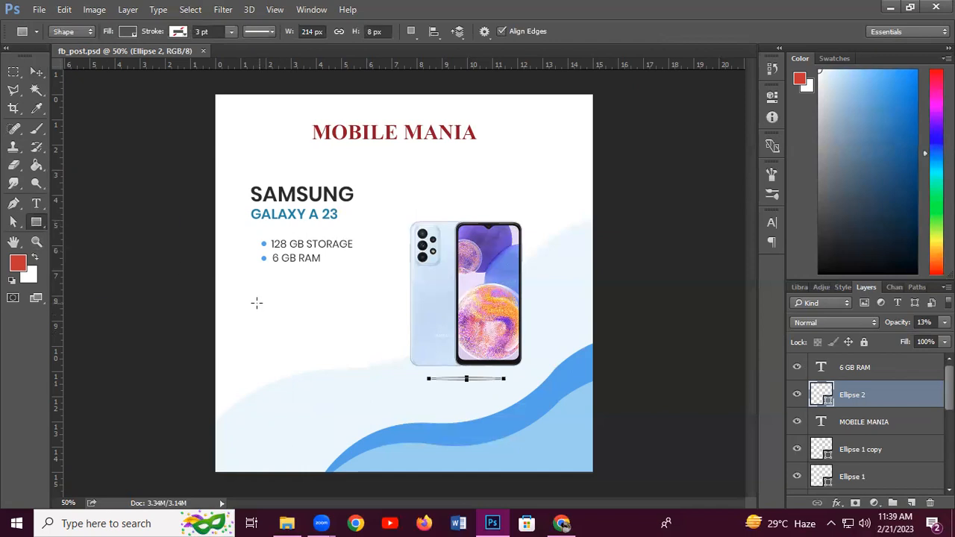
Draw a 264×62 px rectangle under the specs and fill it with the title's red 98121b
{"action": "left_click_drag", "start_coordinate": [255, 294], "coordinate": [346, 315]}
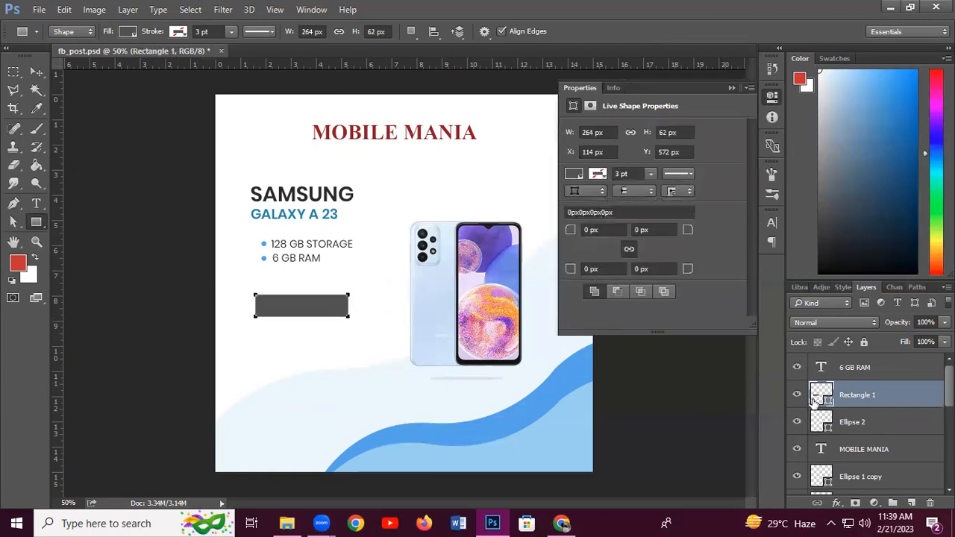
{"action": "double_click", "coordinate": [824, 398]}
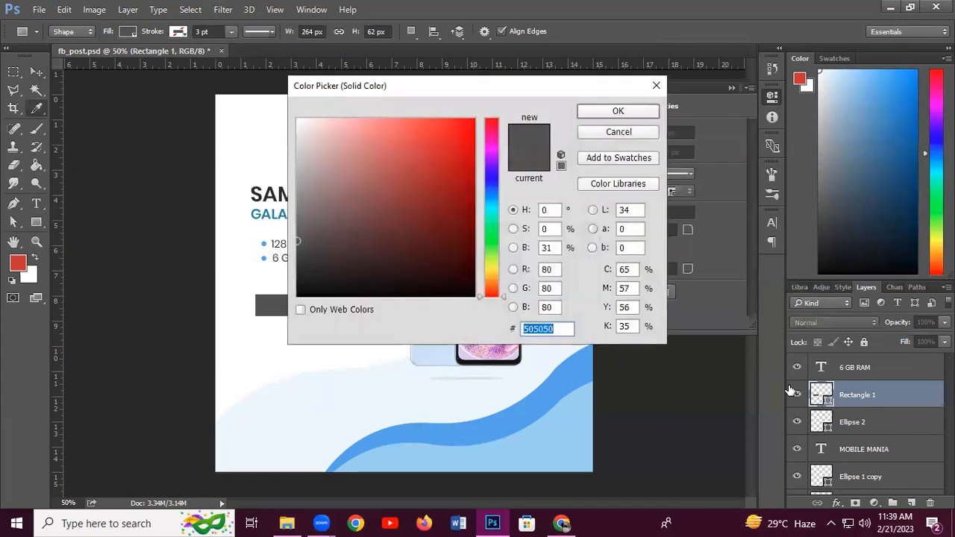
{"action": "left_click_drag", "start_coordinate": [445, 88], "coordinate": [405, 231]}
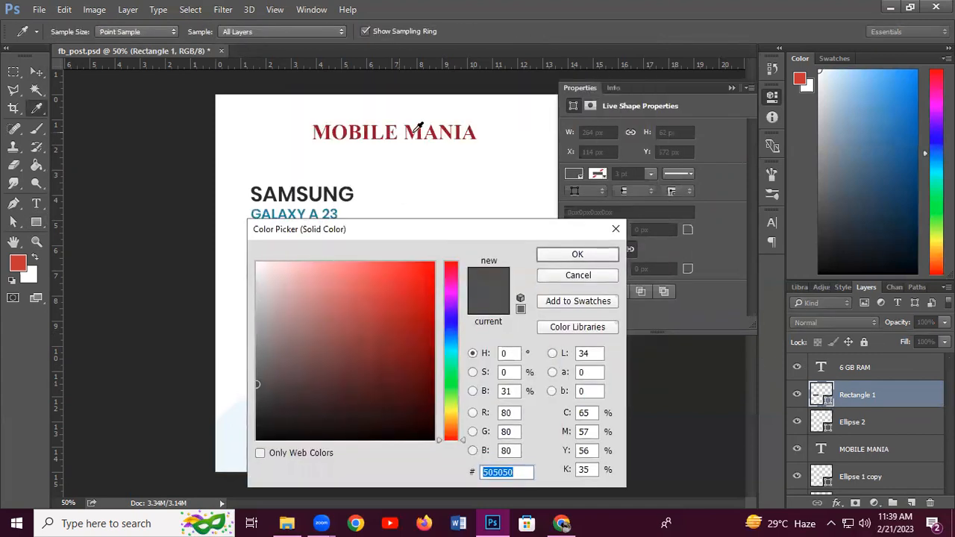
{"action": "left_click", "coordinate": [421, 131]}
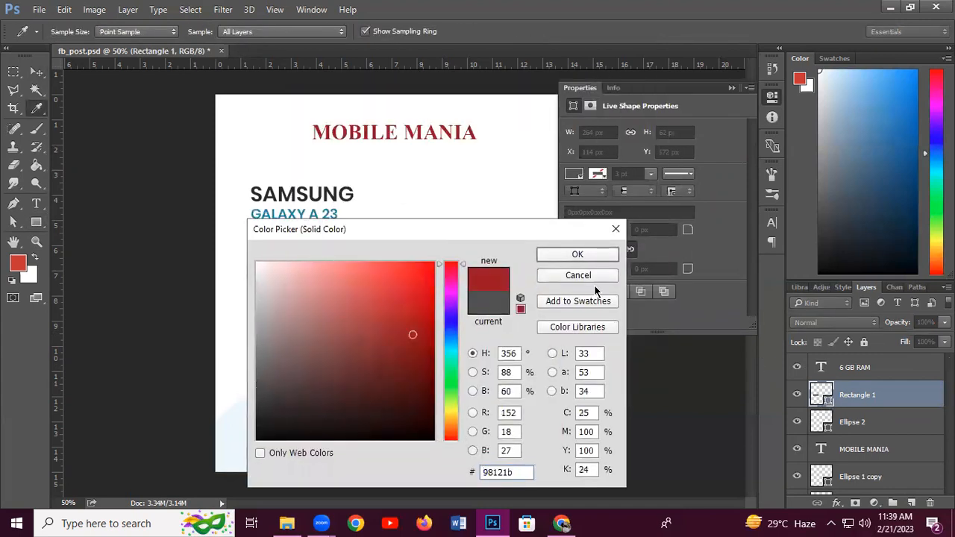
{"action": "left_click", "coordinate": [576, 256]}
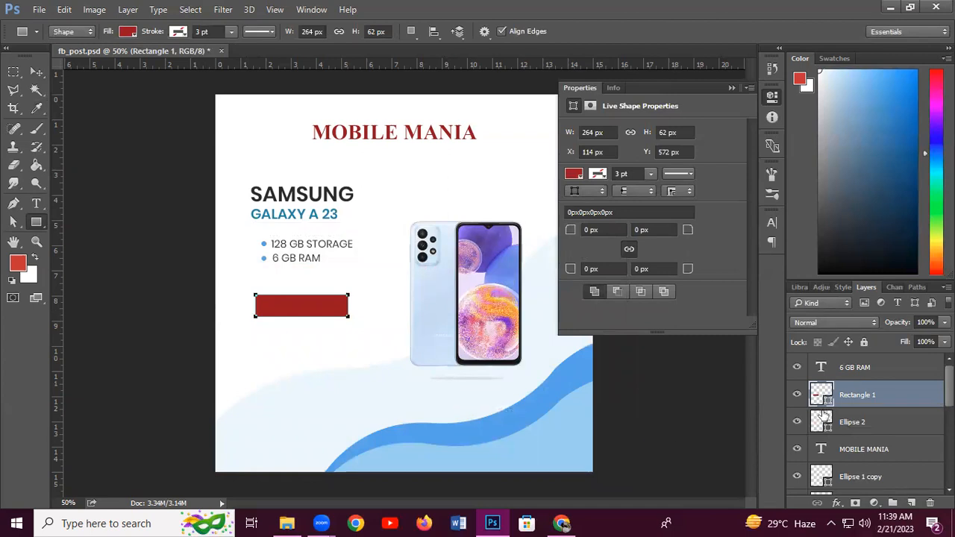
Type ORDER NOW below the bar and set it in Poppins Medium
{"action": "left_click", "coordinate": [36, 203]}
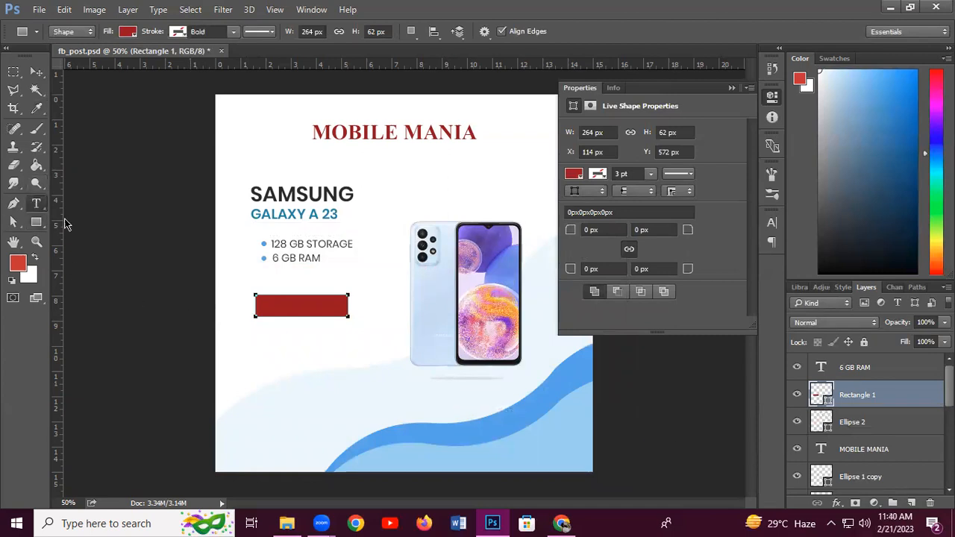
{"action": "left_click", "coordinate": [272, 334]}
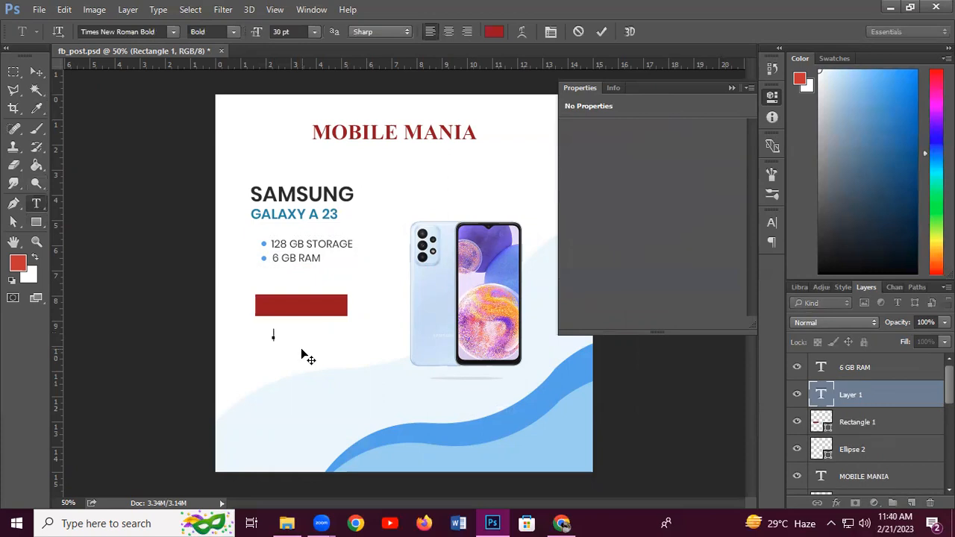
{"action": "type", "text": "ORDER NOW"}
{"action": "left_click_drag", "start_coordinate": [340, 336], "coordinate": [236, 320]}
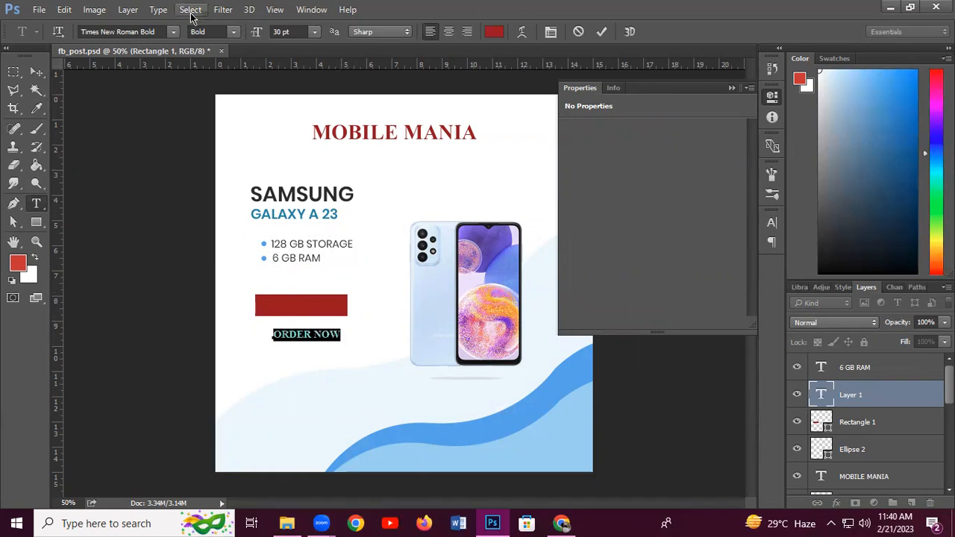
{"action": "left_click", "coordinate": [173, 32]}
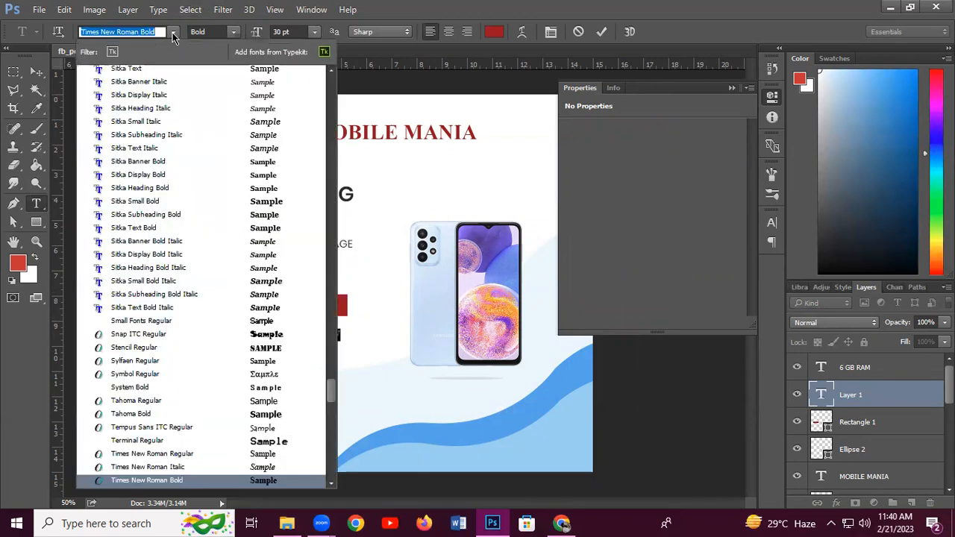
{"action": "type", "text": "popp"}
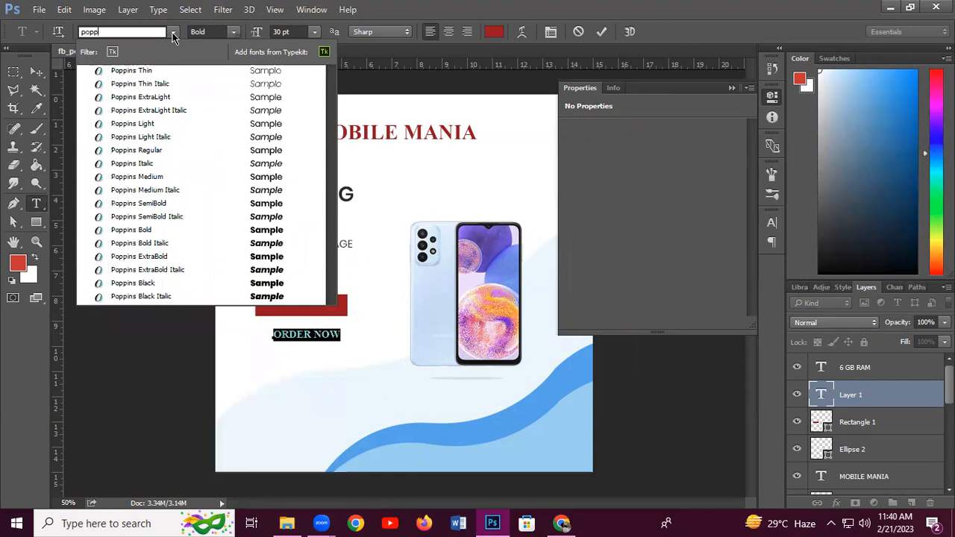
{"action": "left_click", "coordinate": [155, 177]}
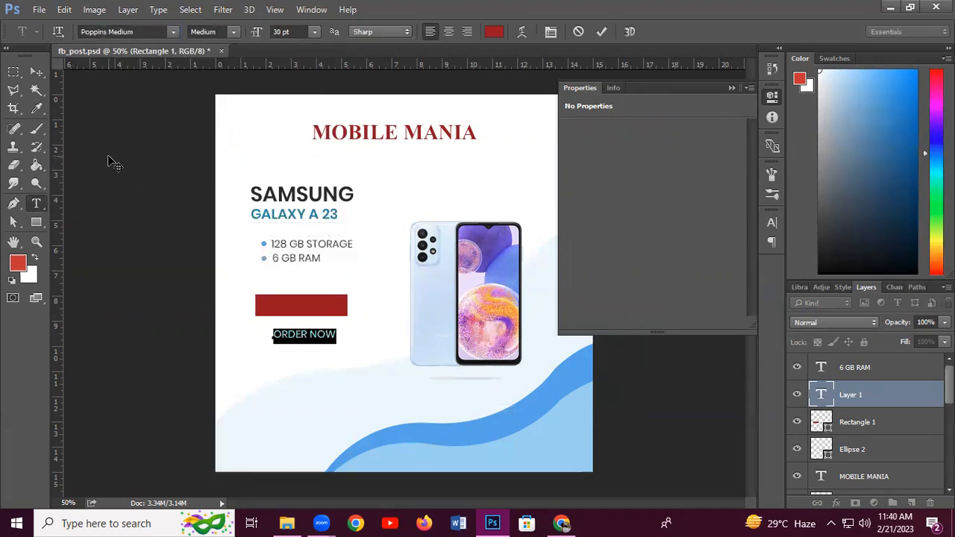
Colour the ORDER NOW text white (ffffff) and position it on the red bar
{"action": "left_click", "coordinate": [493, 33]}
{"action": "type", "text": "ffffff"}
{"action": "left_click", "coordinate": [607, 259]}
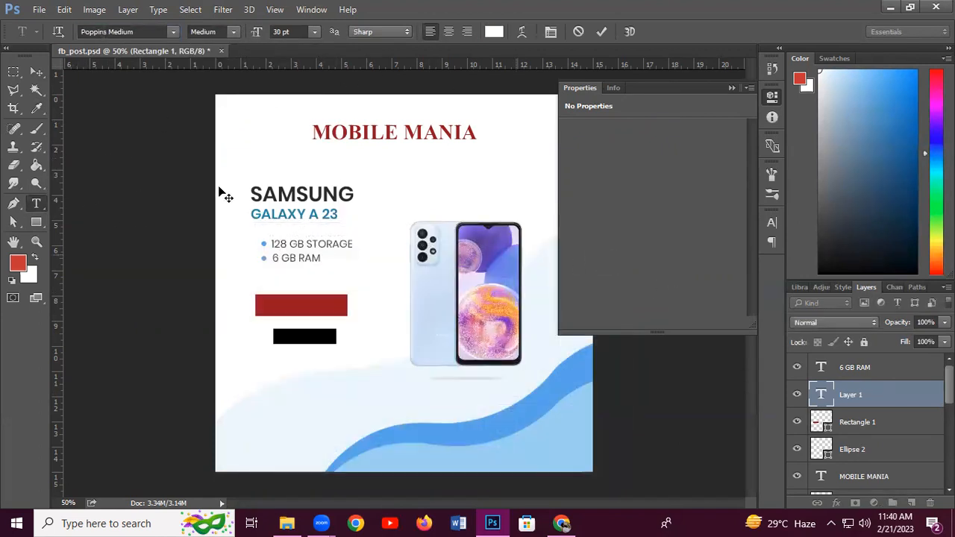
{"action": "left_click", "coordinate": [36, 72]}
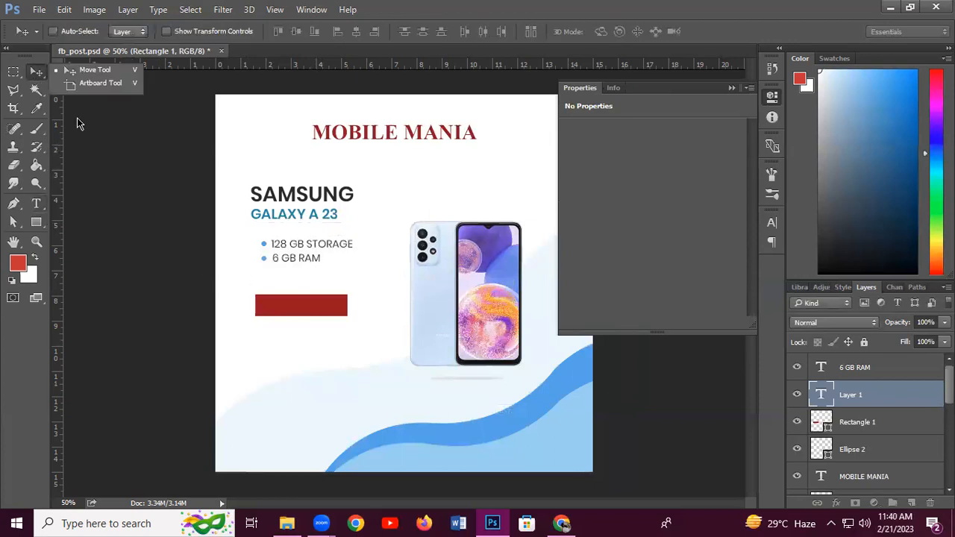
{"action": "left_click_drag", "start_coordinate": [309, 345], "coordinate": [302, 312]}
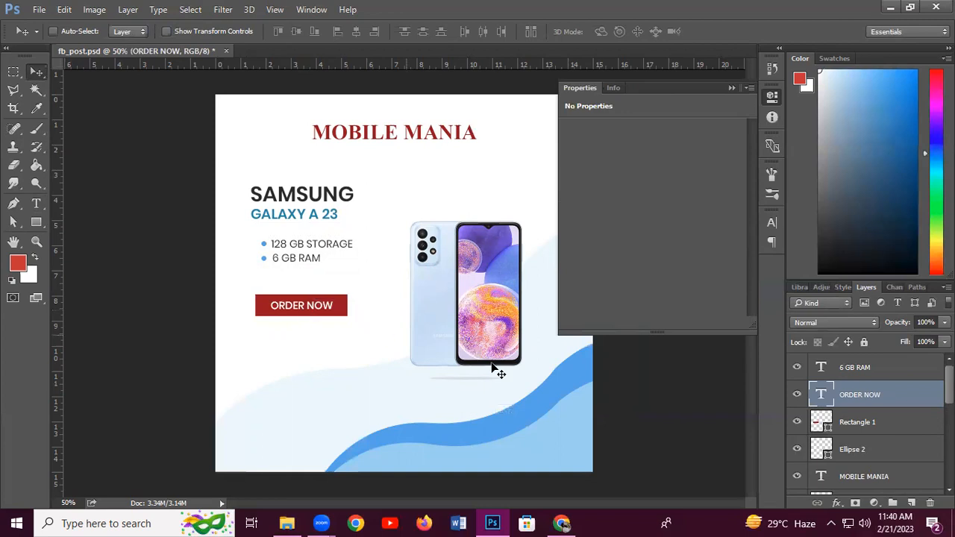
{"action": "key", "text": "Left"}
{"action": "key", "text": "Left"}
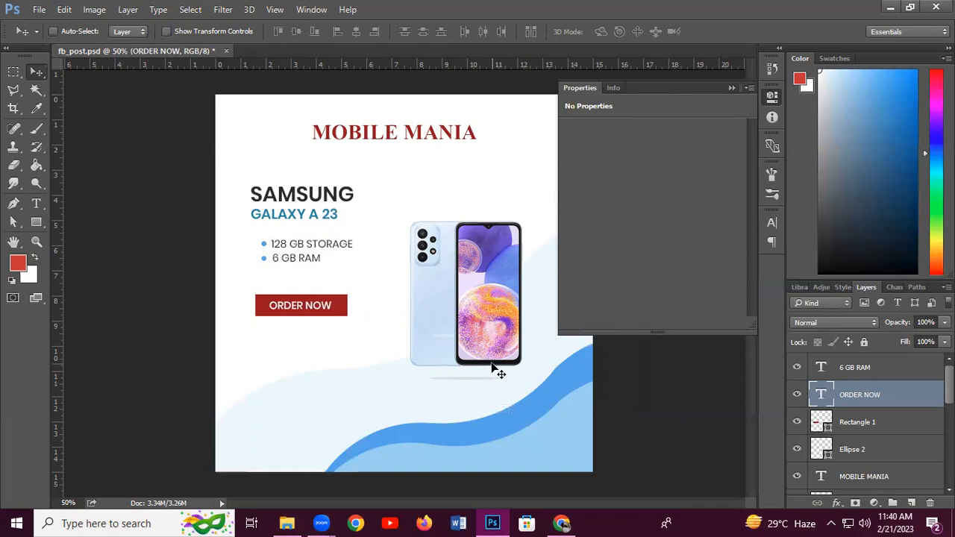
Try a red fill on the Background layer, then undo it to keep the white background
{"action": "left_click", "coordinate": [731, 88]}
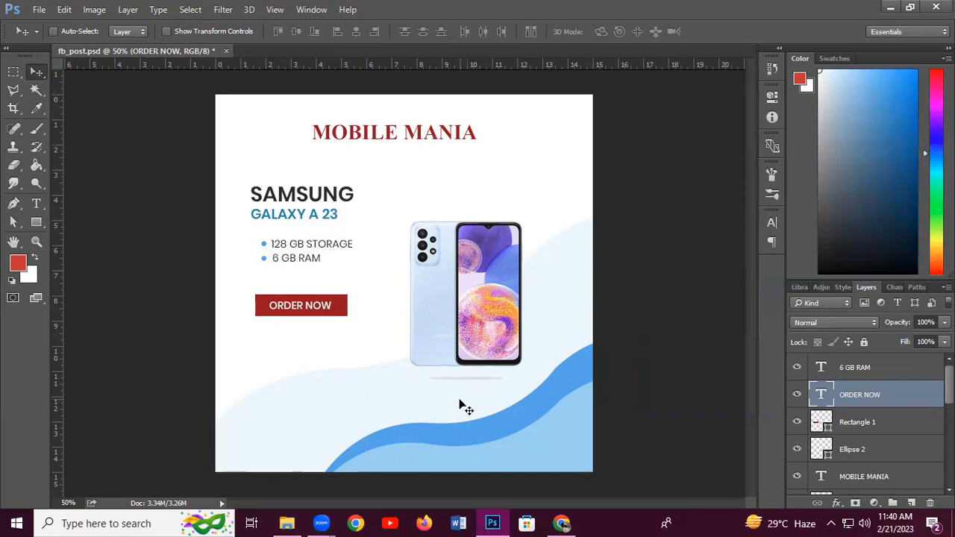
{"action": "scroll", "coordinate": [866, 433], "scroll_direction": "down", "scroll_amount": 5}
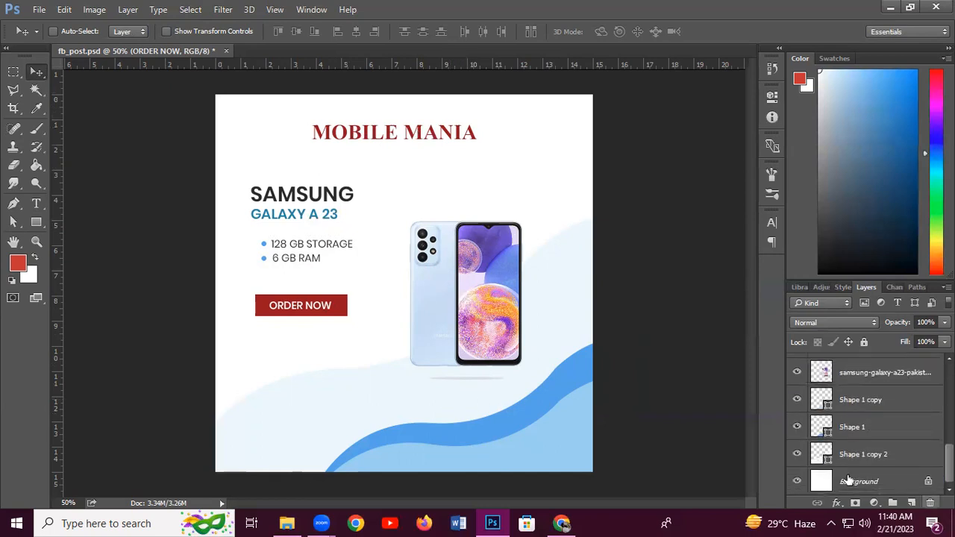
{"action": "left_click", "coordinate": [877, 483]}
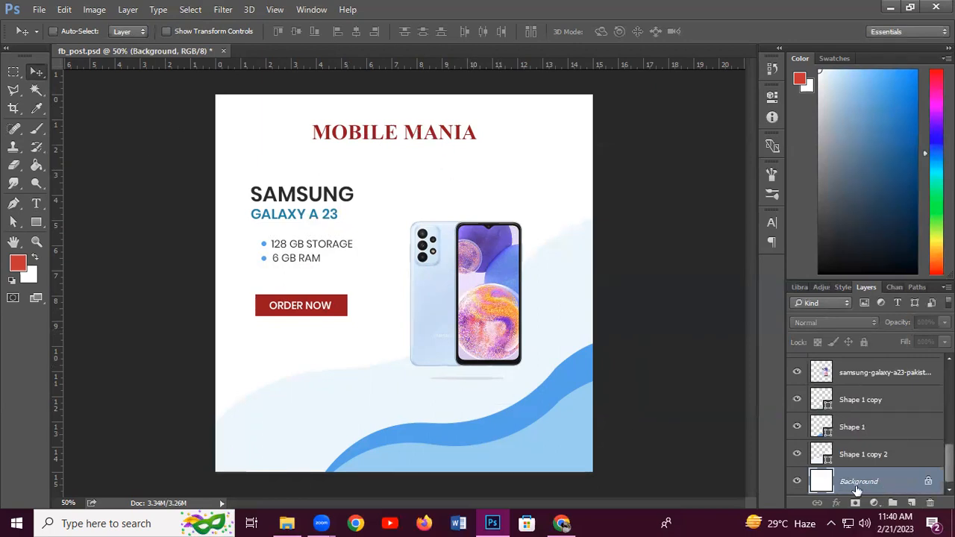
{"action": "left_click", "coordinate": [41, 172]}
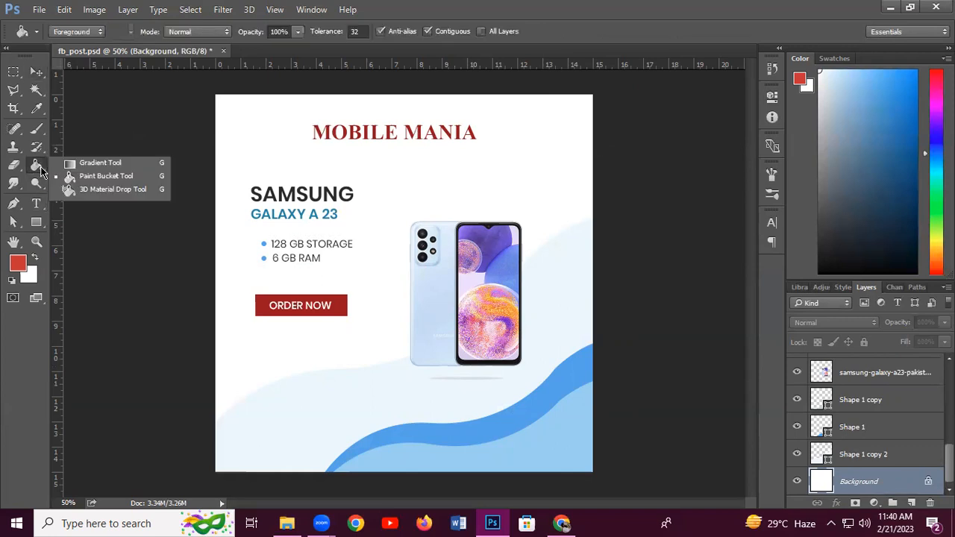
{"action": "left_click", "coordinate": [220, 113]}
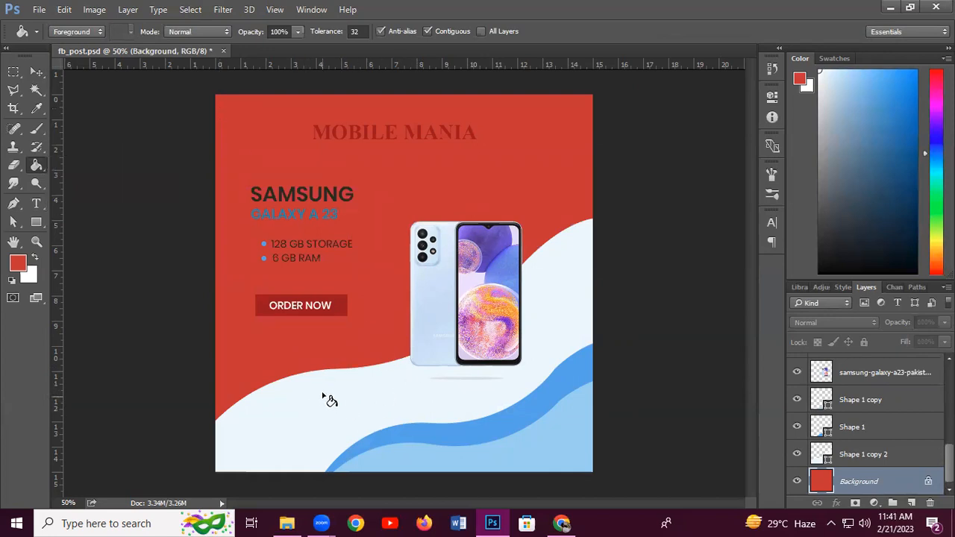
{"action": "key", "text": "ctrl+z"}
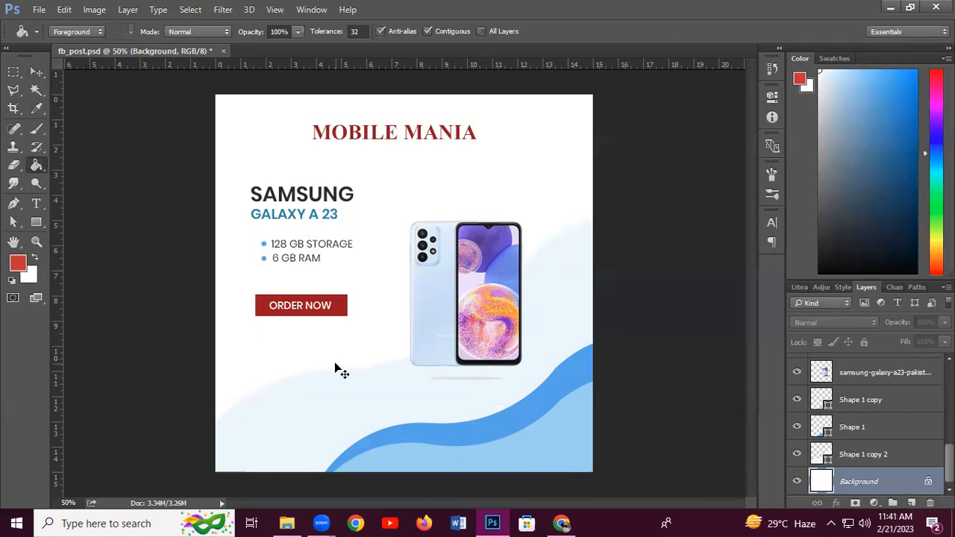
{"action": "left_click", "coordinate": [36, 71]}
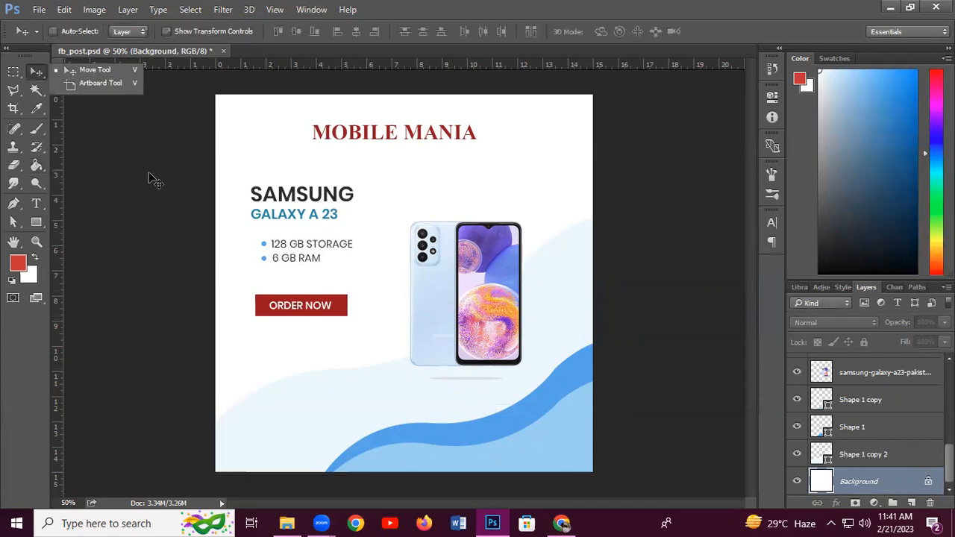
Narrow the red rectangle to about 90% width and recentre the ORDER NOW text on it
{"action": "left_click", "coordinate": [341, 306]}
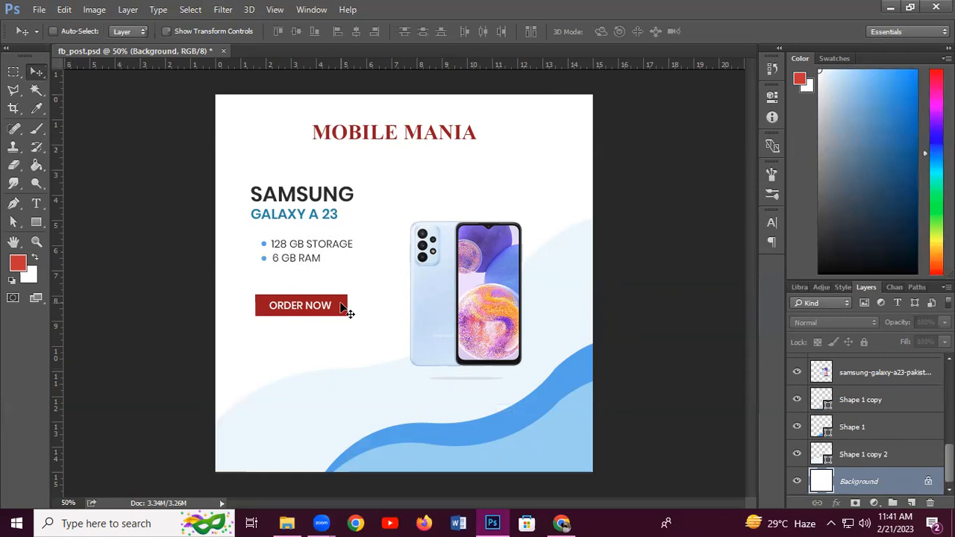
{"action": "right_click", "coordinate": [341, 306]}
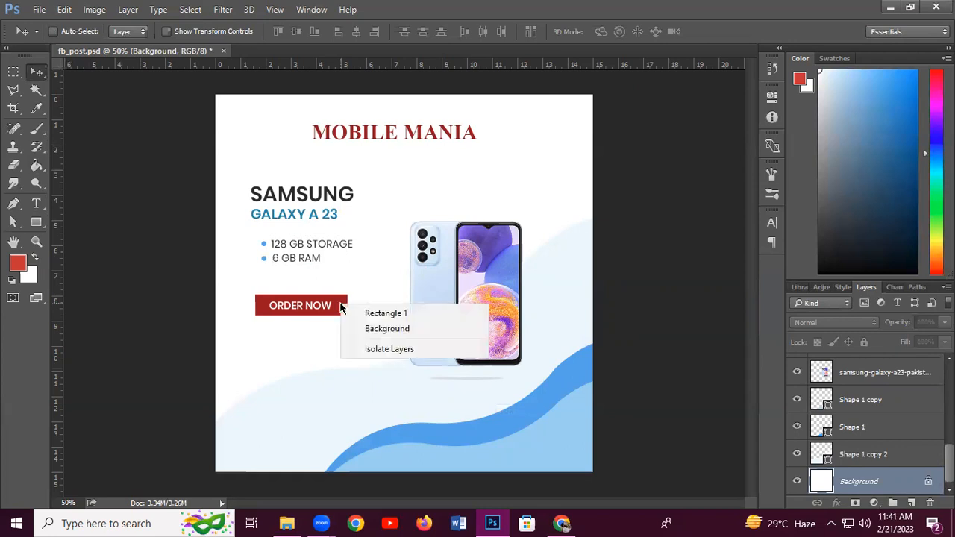
{"action": "left_click", "coordinate": [362, 313]}
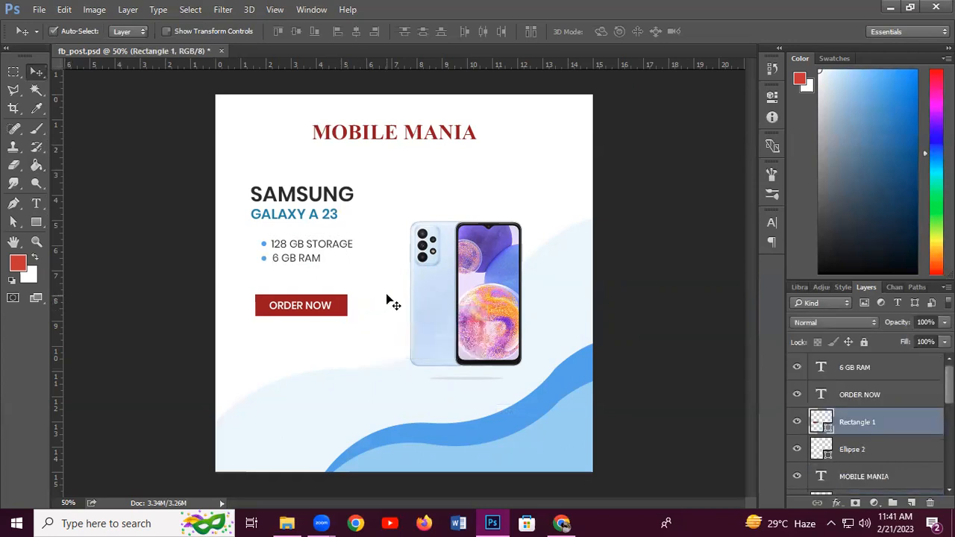
{"action": "key", "text": "ctrl+t"}
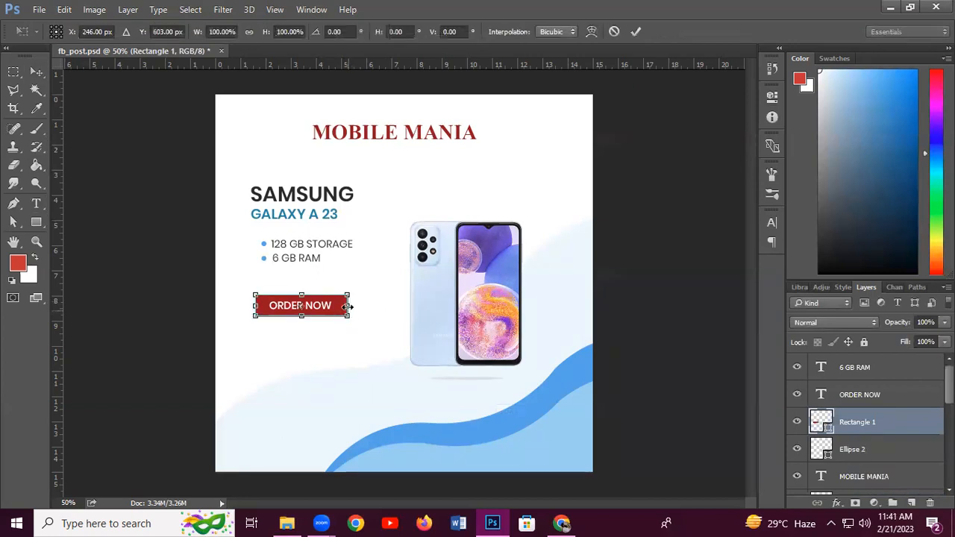
{"action": "left_click_drag", "start_coordinate": [347, 306], "coordinate": [341, 307]}
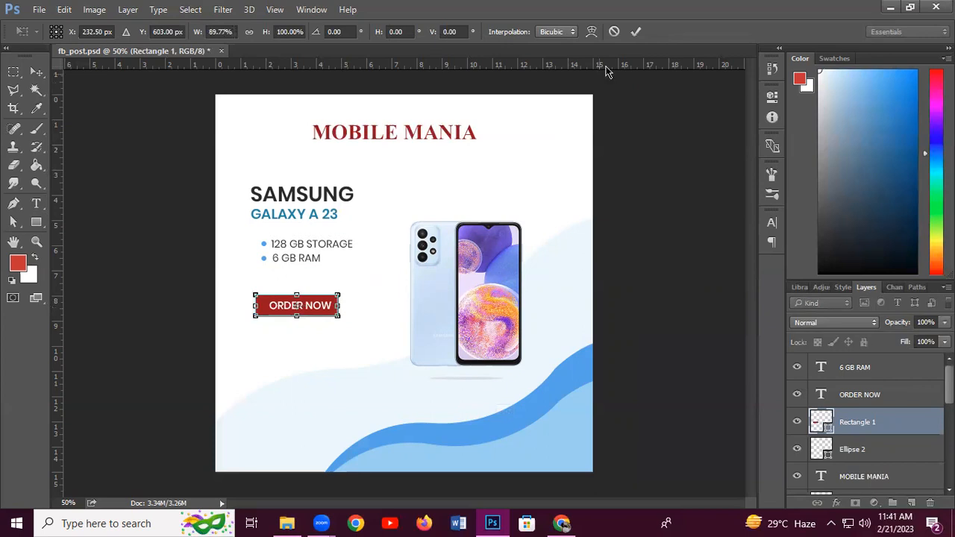
{"action": "left_click", "coordinate": [635, 32]}
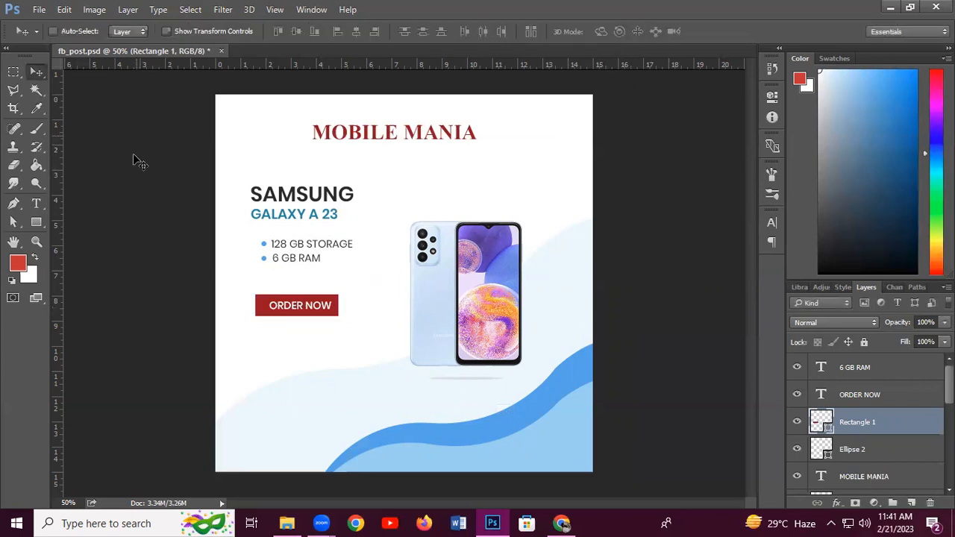
{"action": "right_click", "coordinate": [281, 308]}
{"action": "left_click", "coordinate": [328, 317]}
{"action": "key", "text": "Left"}
{"action": "key", "text": "Left"}
{"action": "key", "text": "Left"}
{"action": "key", "text": "Left"}
{"action": "key", "text": "Left"}
{"action": "key", "text": "Left"}
{"action": "key", "text": "Left"}
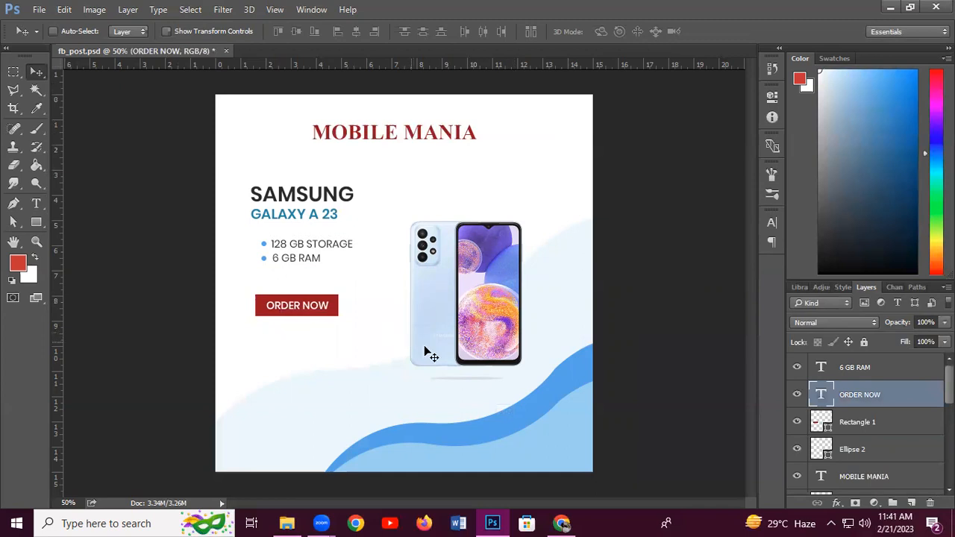
Set the ORDER NOW letter spacing to tracking 10
{"action": "left_click", "coordinate": [35, 205]}
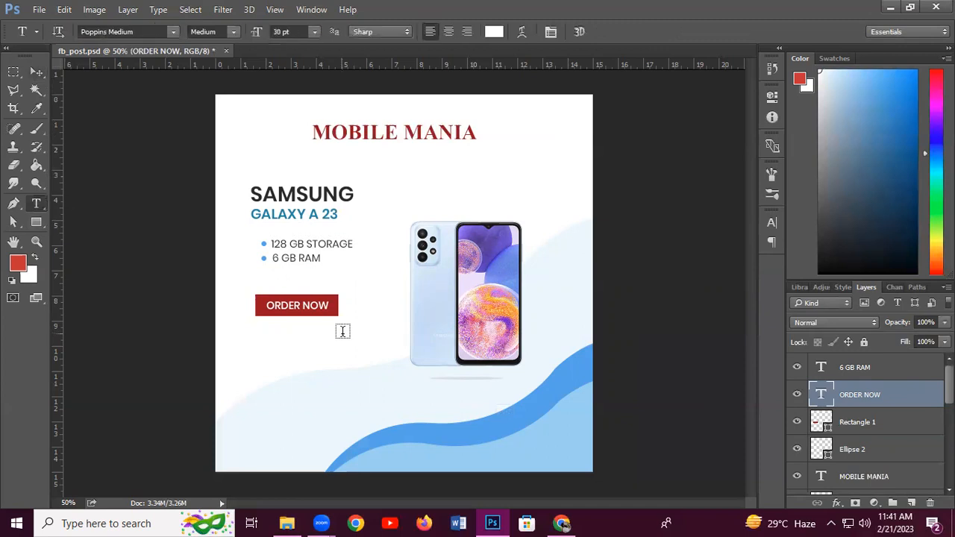
{"action": "left_click", "coordinate": [308, 305]}
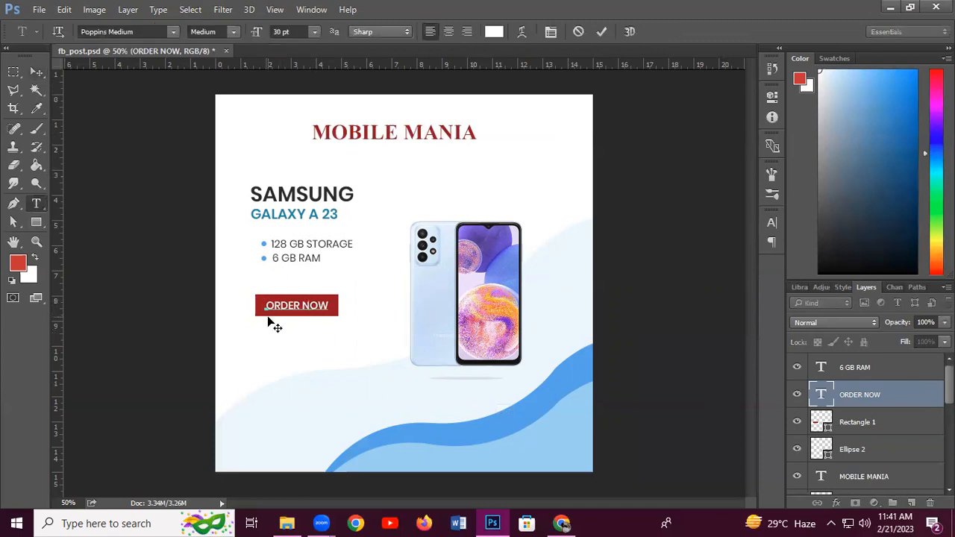
{"action": "left_click_drag", "start_coordinate": [265, 305], "coordinate": [333, 301]}
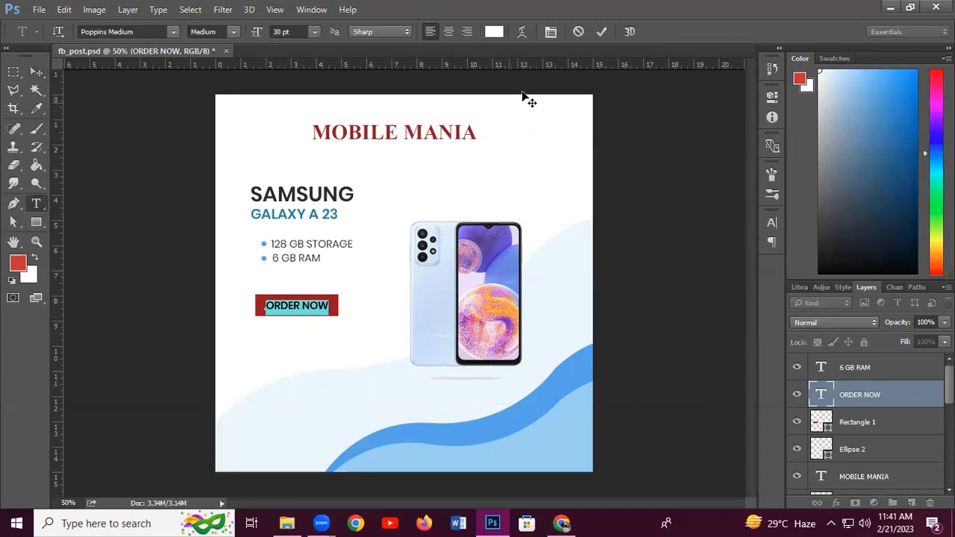
{"action": "left_click", "coordinate": [552, 32]}
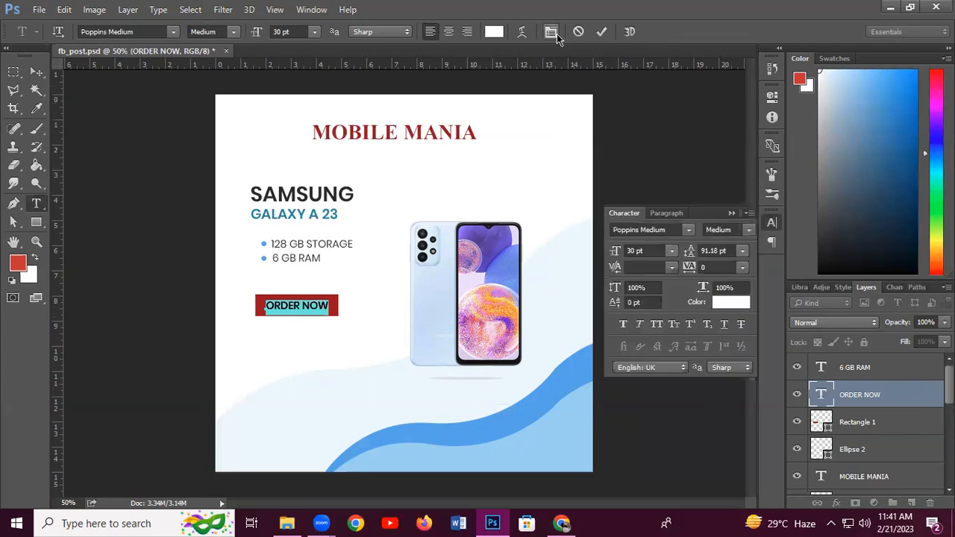
{"action": "left_click", "coordinate": [742, 268]}
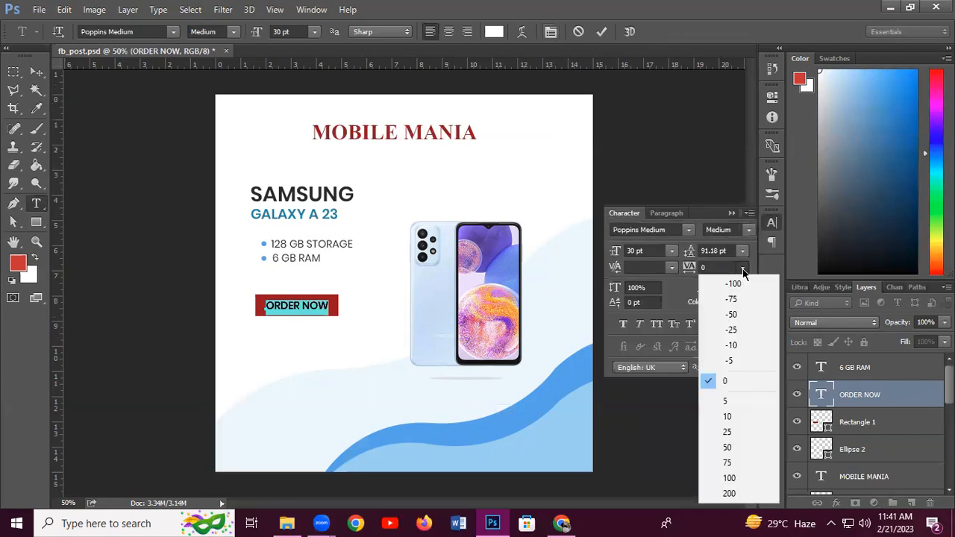
{"action": "left_click", "coordinate": [727, 416]}
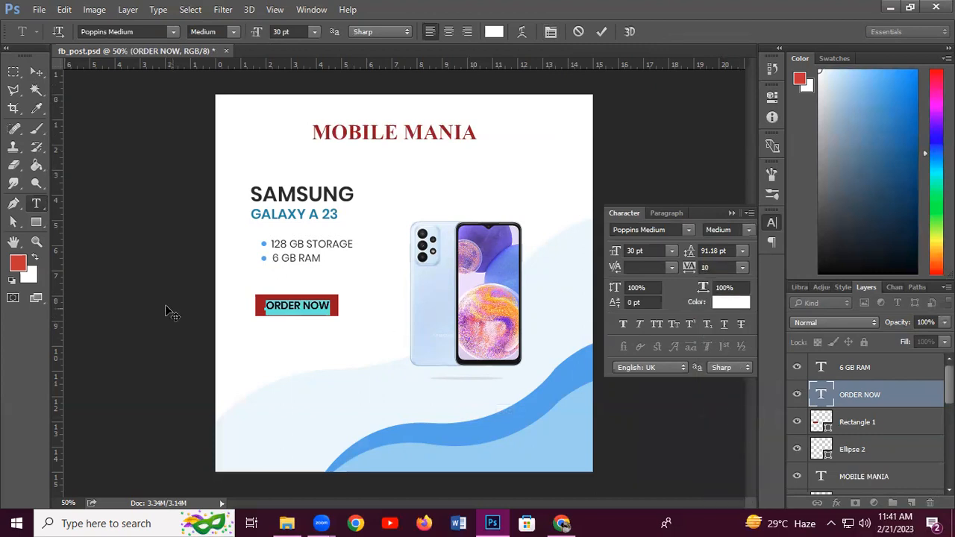
{"action": "left_click", "coordinate": [311, 306]}
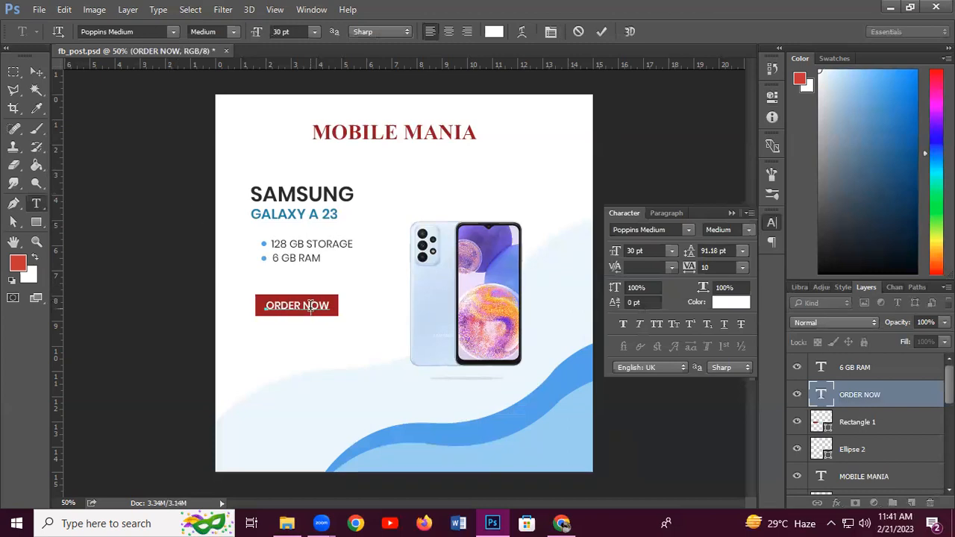
{"action": "left_click", "coordinate": [36, 221]}
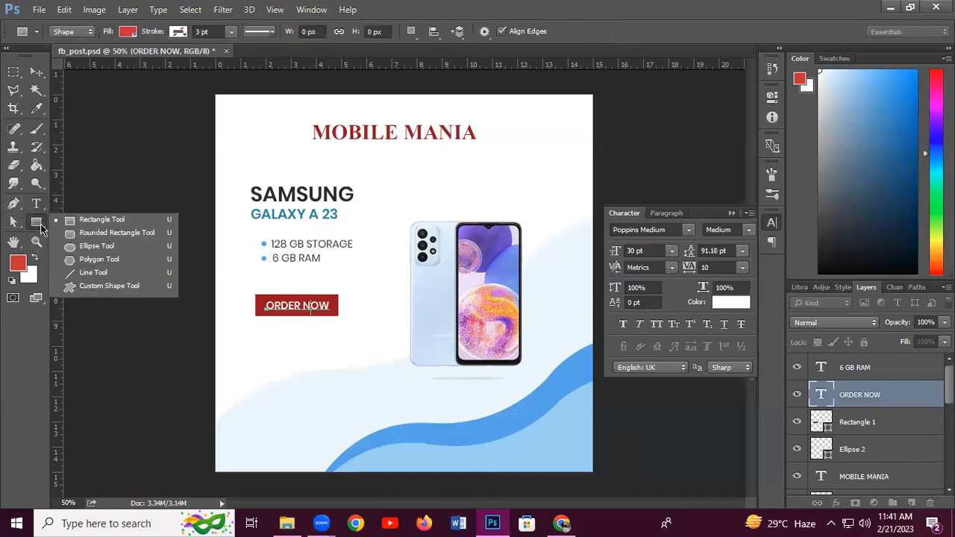
{"action": "left_click", "coordinate": [103, 234]}
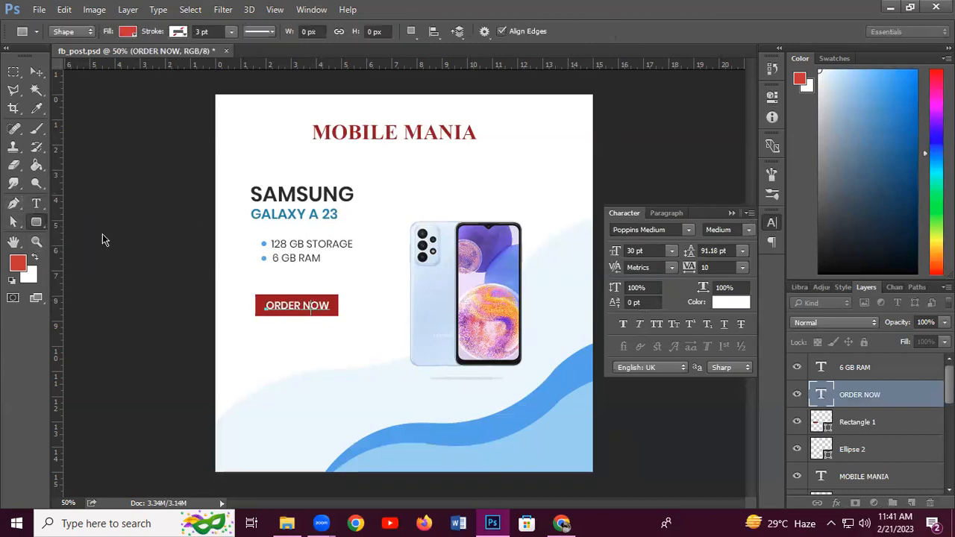
{"action": "left_click", "coordinate": [44, 70]}
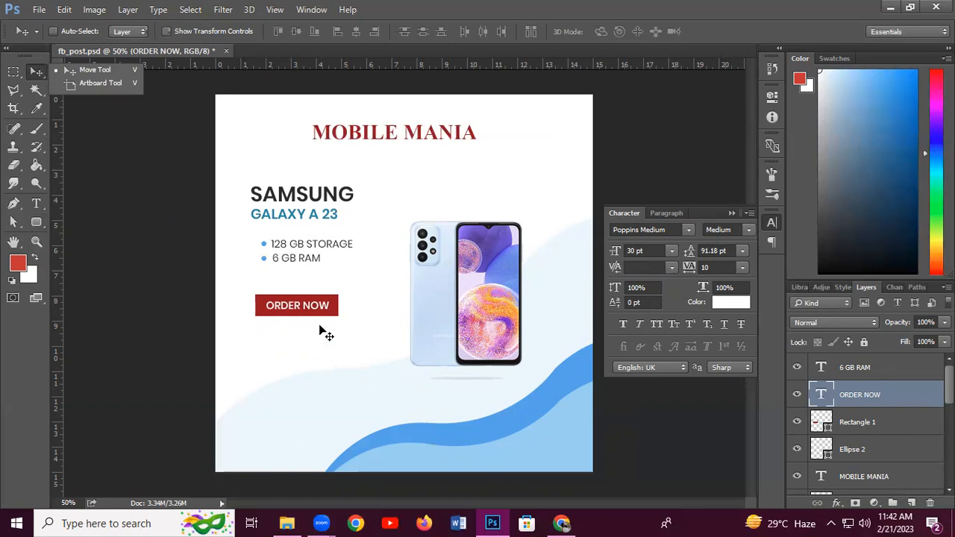
{"action": "left_click", "coordinate": [40, 206]}
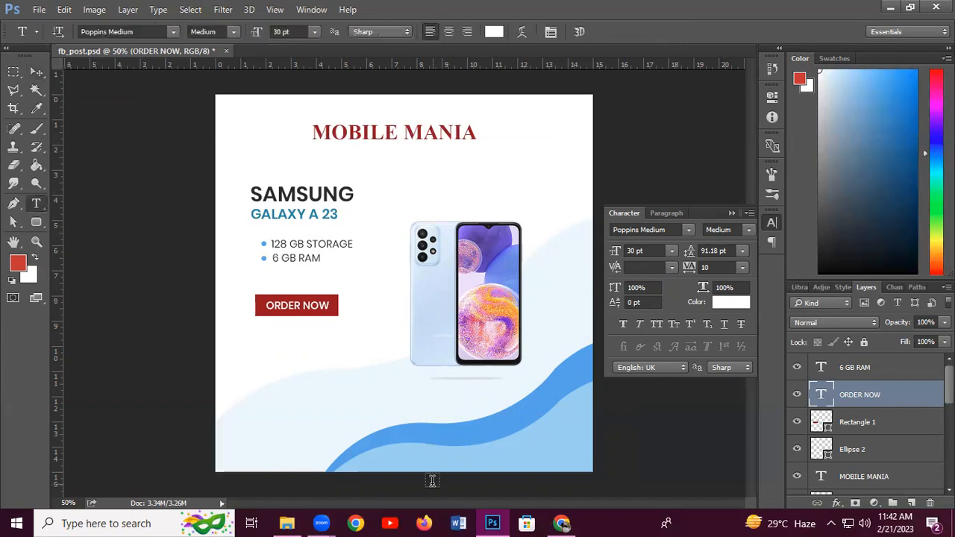
{"action": "left_click", "coordinate": [325, 412]}
{"action": "type", "text": "www"}
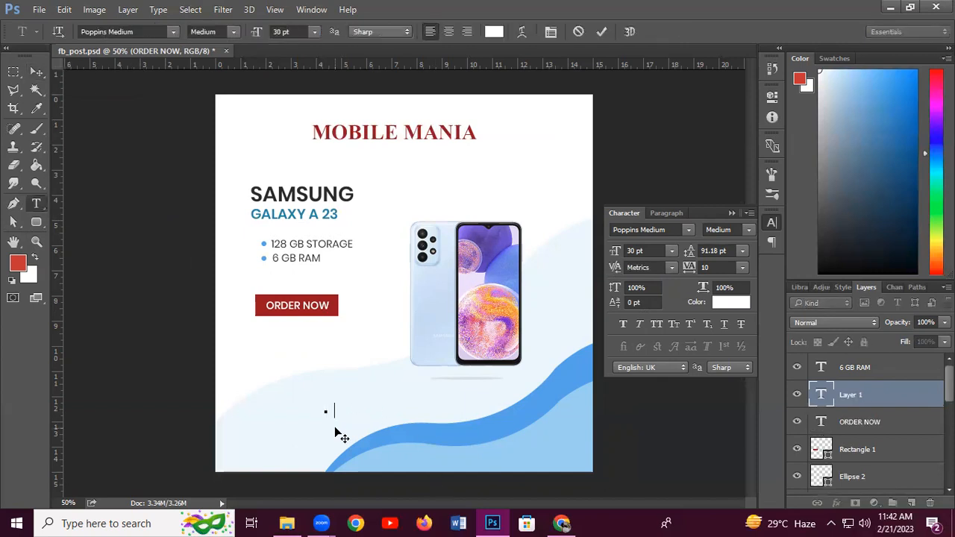
{"action": "type", "text": ".mobilemania.com"}
{"action": "left_click_drag", "start_coordinate": [455, 406], "coordinate": [260, 407]}
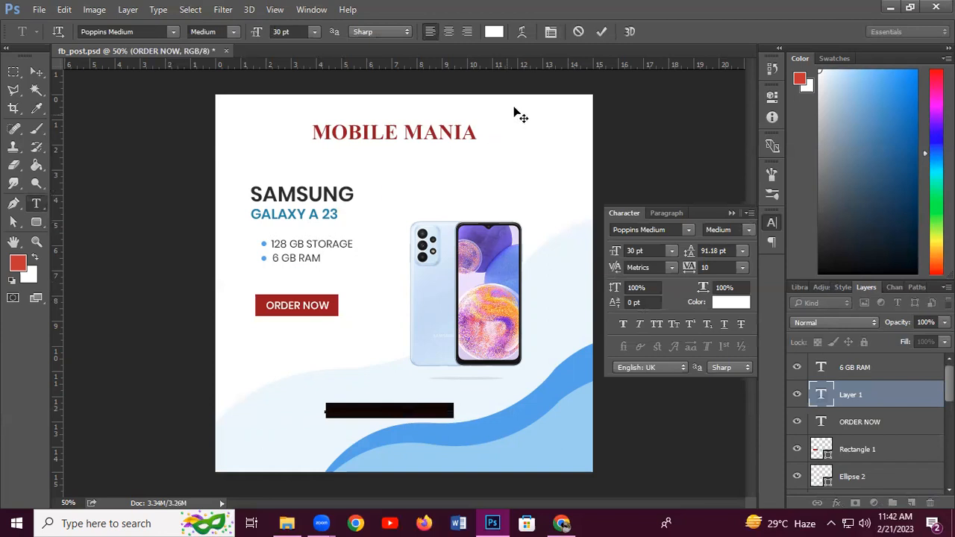
{"action": "left_click", "coordinate": [494, 31]}
{"action": "type", "text": "1d1d1d"}
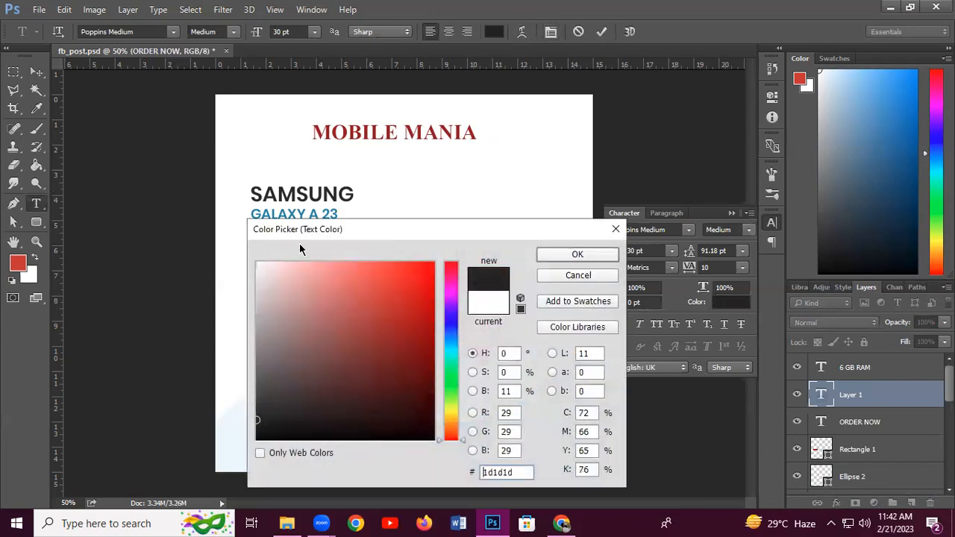
{"action": "left_click", "coordinate": [576, 253]}
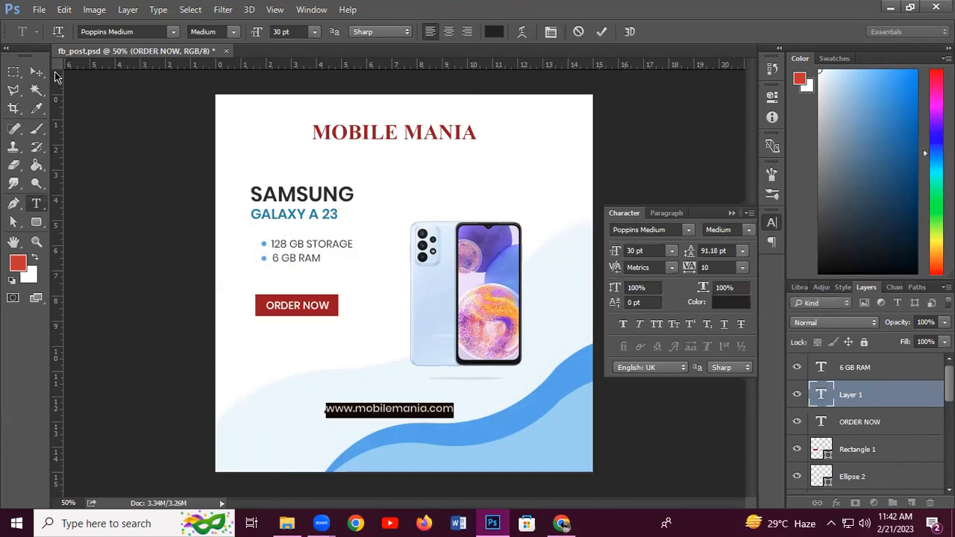
Move the website text to the post's bottom-right corner
{"action": "left_click", "coordinate": [30, 72]}
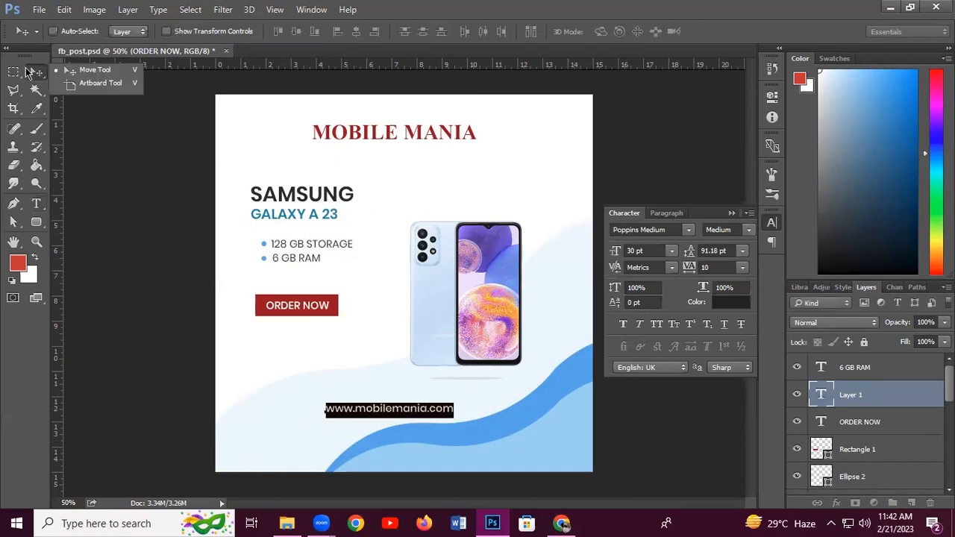
{"action": "left_click_drag", "start_coordinate": [368, 416], "coordinate": [490, 464]}
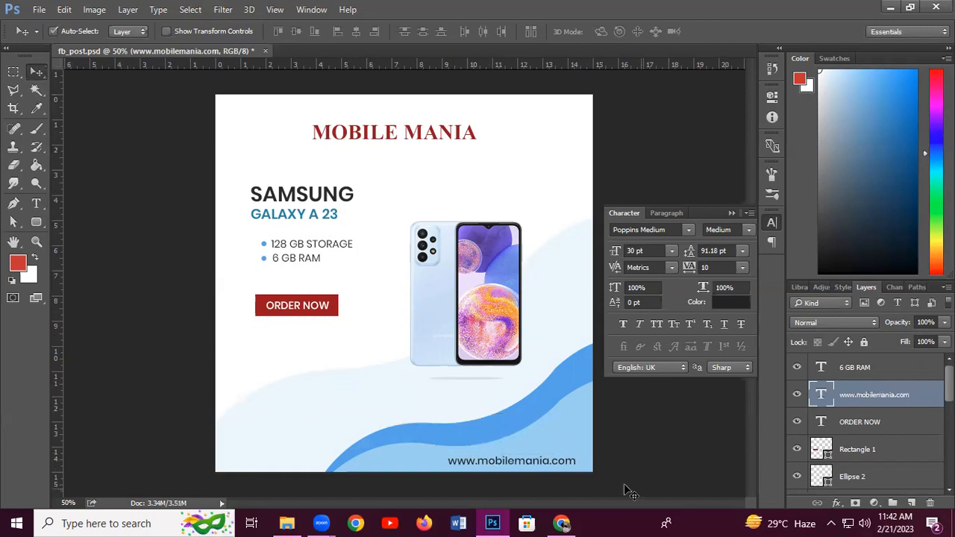
{"action": "key", "text": "ctrl+t"}
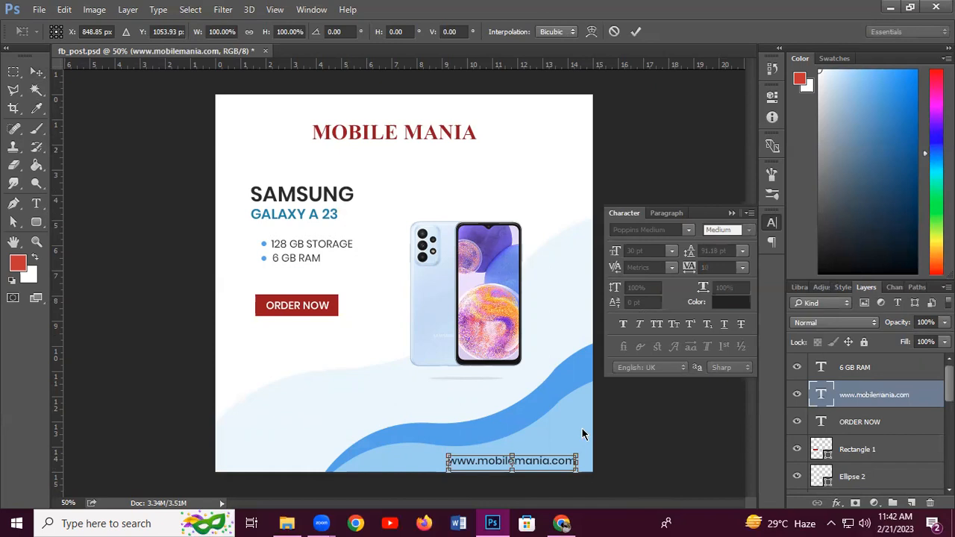
Scale the website text down to about 81% (24.23 pt) and shift it further into the corner
{"action": "left_click_drag", "start_coordinate": [576, 468], "coordinate": [563, 457]}
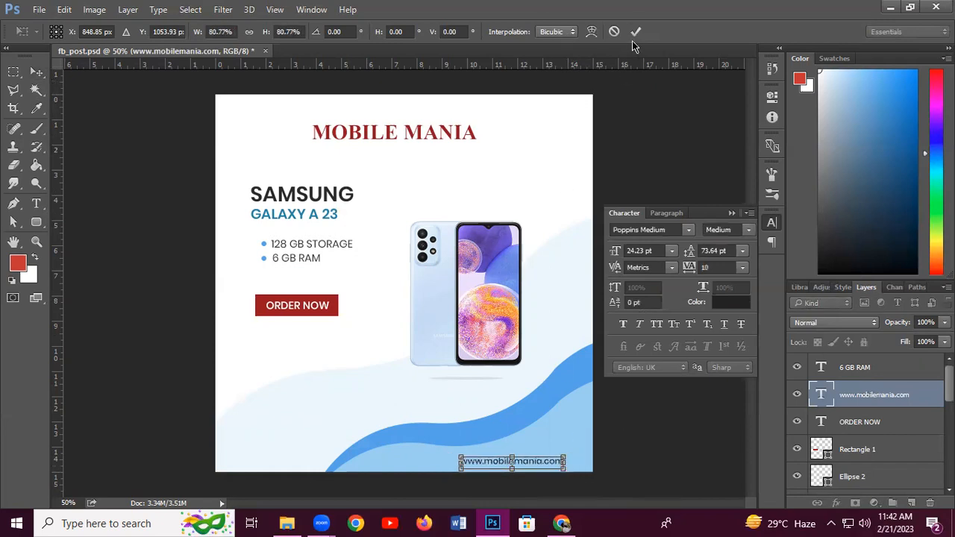
{"action": "left_click", "coordinate": [635, 31]}
{"action": "left_click_drag", "start_coordinate": [505, 464], "coordinate": [516, 465]}
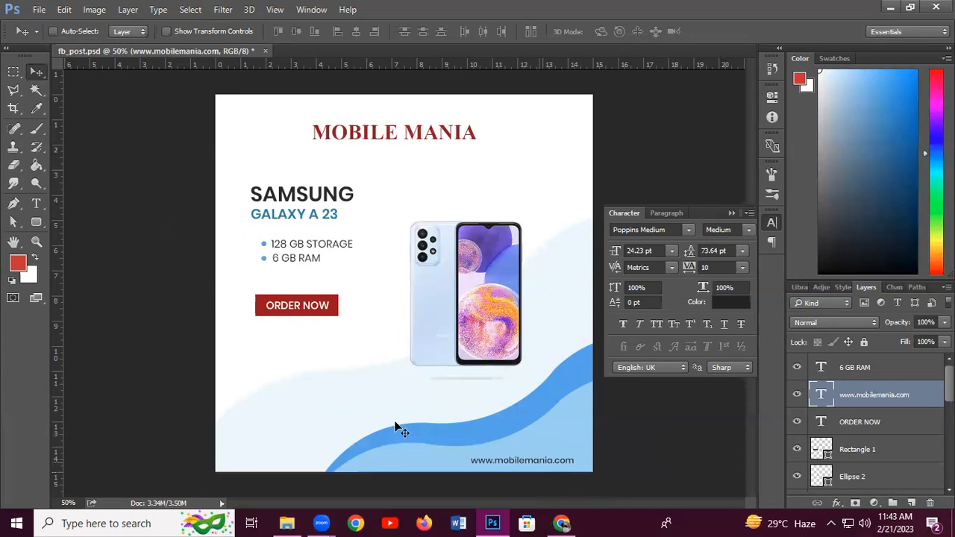
Type the shop's phone number as a new text line at the bottom-left, correcting a typo
{"action": "left_click", "coordinate": [37, 207]}
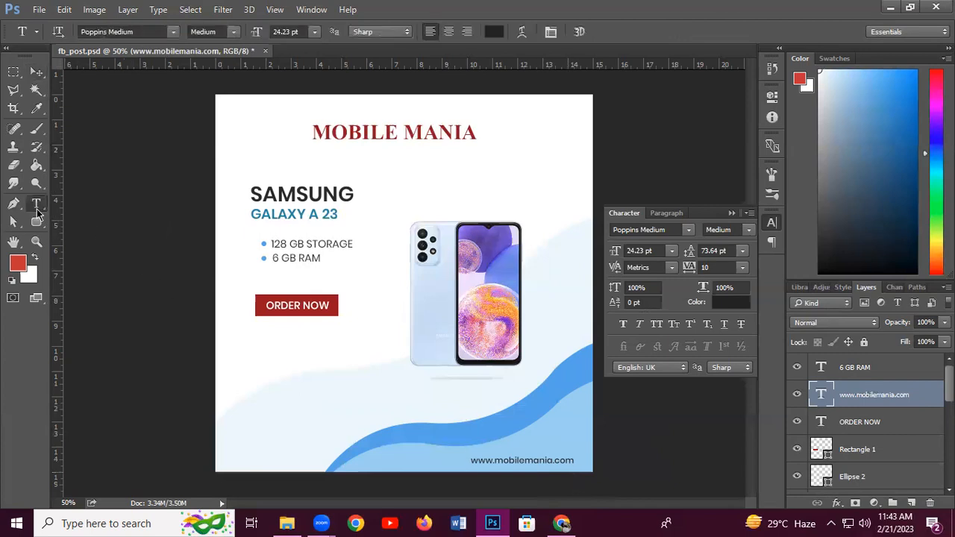
{"action": "left_click", "coordinate": [249, 423]}
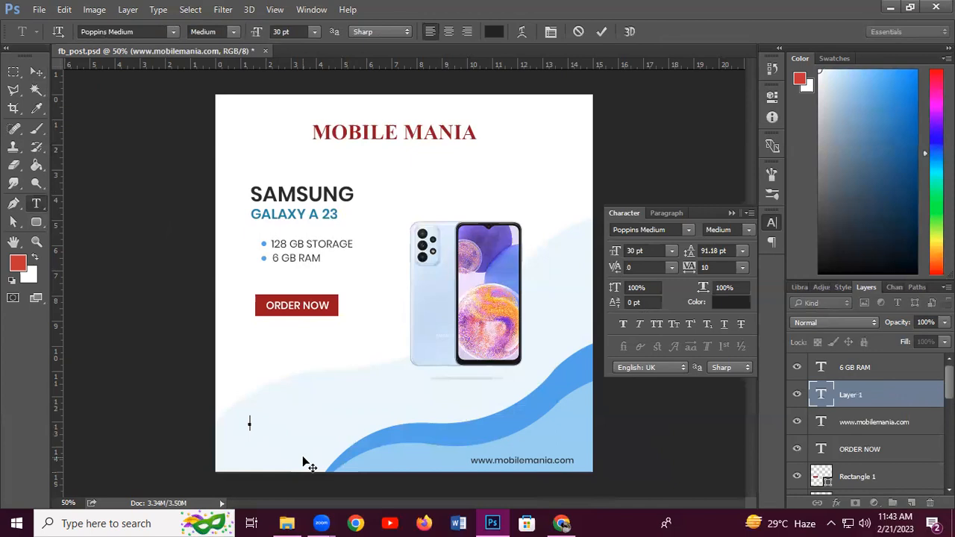
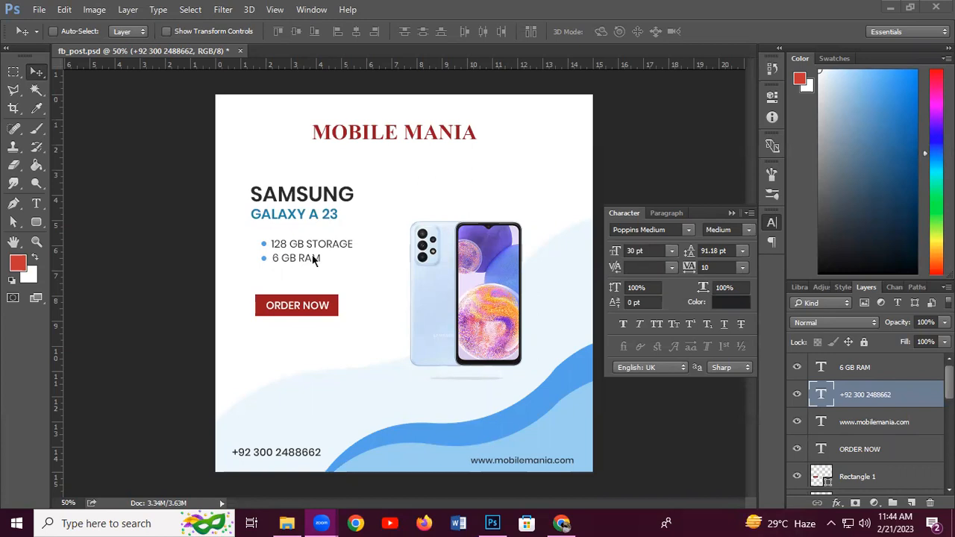
Shrink the phone number text to about 24 pt
{"action": "right_click", "coordinate": [306, 451]}
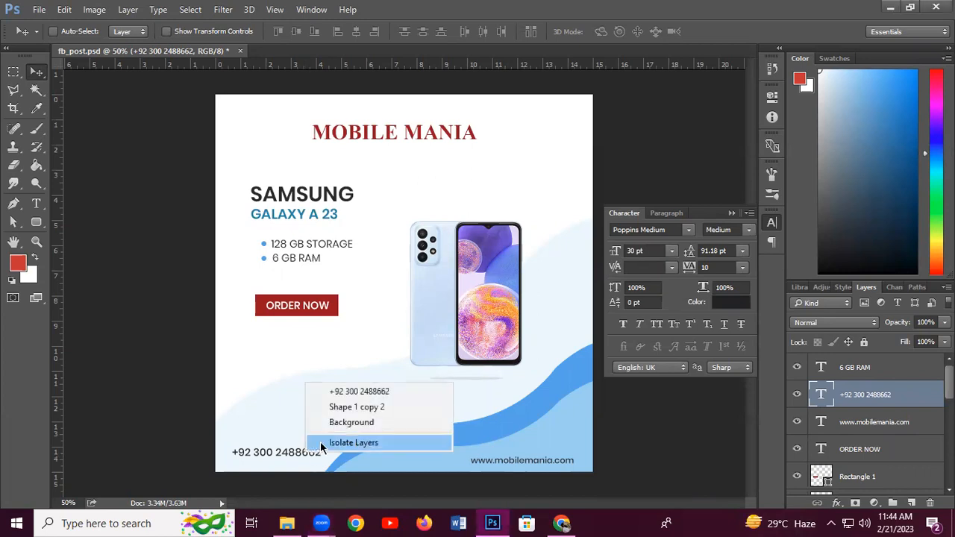
{"action": "left_click", "coordinate": [357, 393]}
{"action": "key", "text": "ctrl+t"}
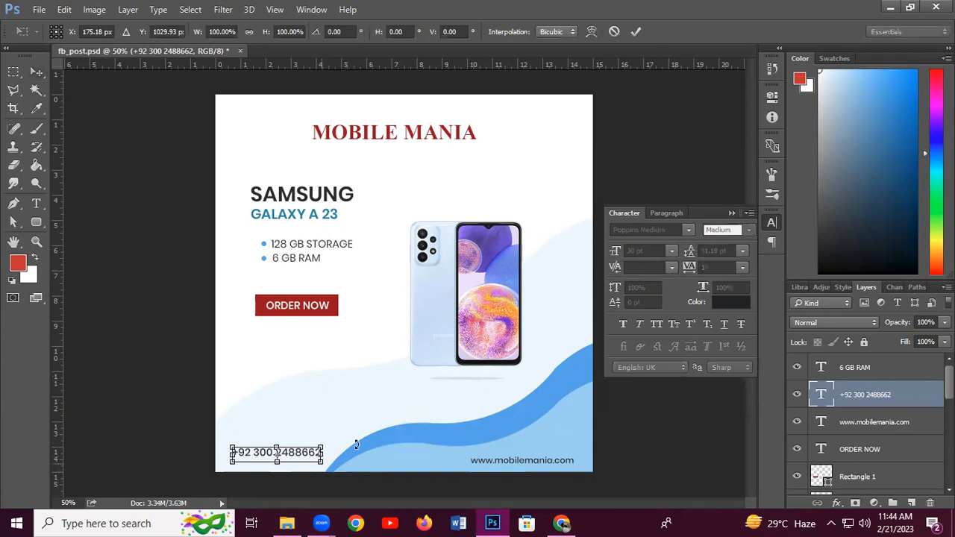
{"action": "left_click_drag", "start_coordinate": [356, 445], "coordinate": [366, 446]}
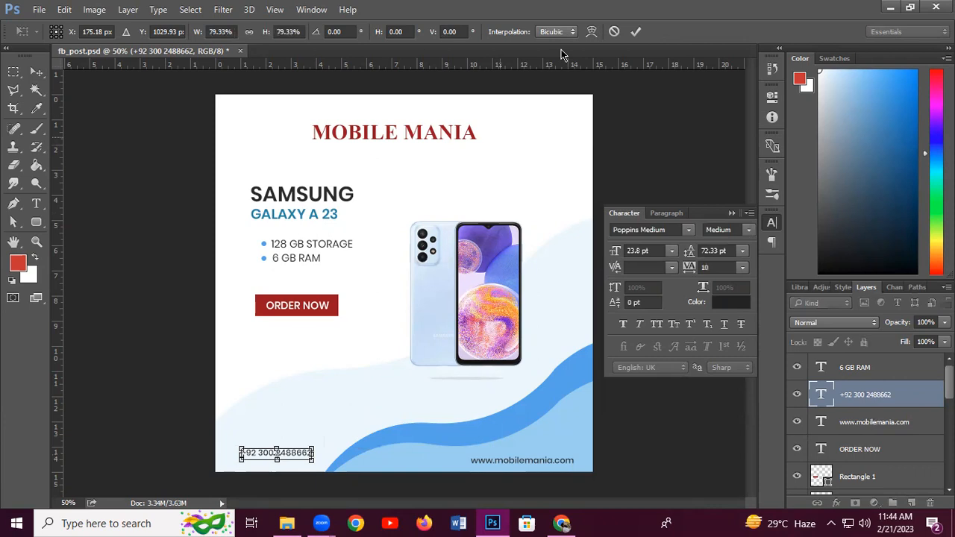
{"action": "left_click", "coordinate": [634, 32]}
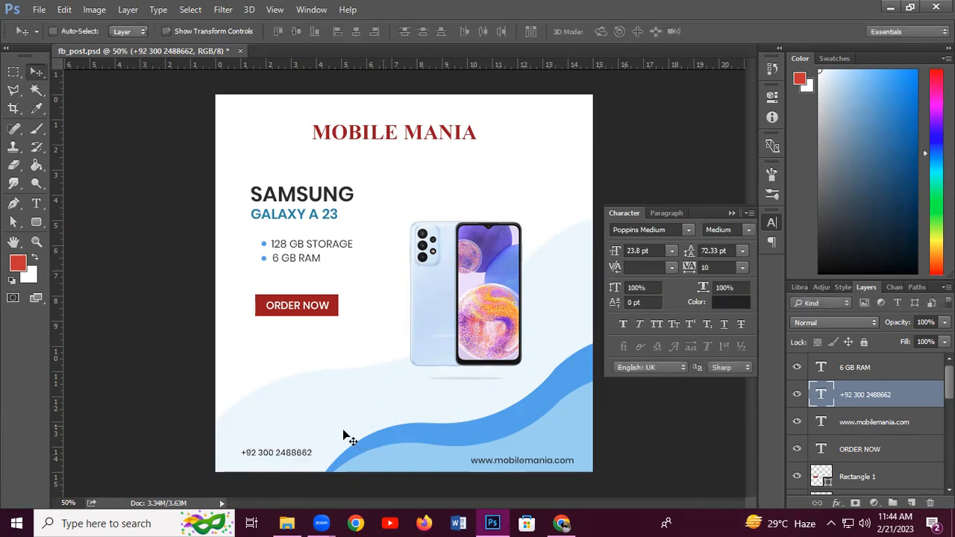
Align the phone number in the bottom-left corner, level with the website text
{"action": "mouse_move", "coordinate": [283, 454]}
{"action": "left_mouse_down"}
{"action": "mouse_move", "coordinate": [298, 441]}
{"action": "mouse_move", "coordinate": [277, 456]}
{"action": "left_mouse_up"}
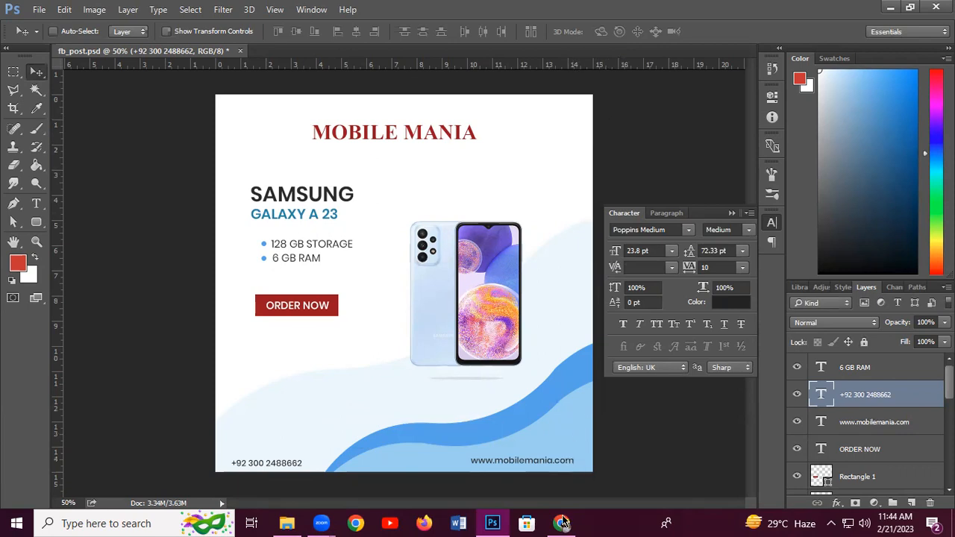
{"action": "mouse_move", "coordinate": [563, 523]}
{"action": "left_click_drag", "start_coordinate": [278, 465], "coordinate": [294, 463]}
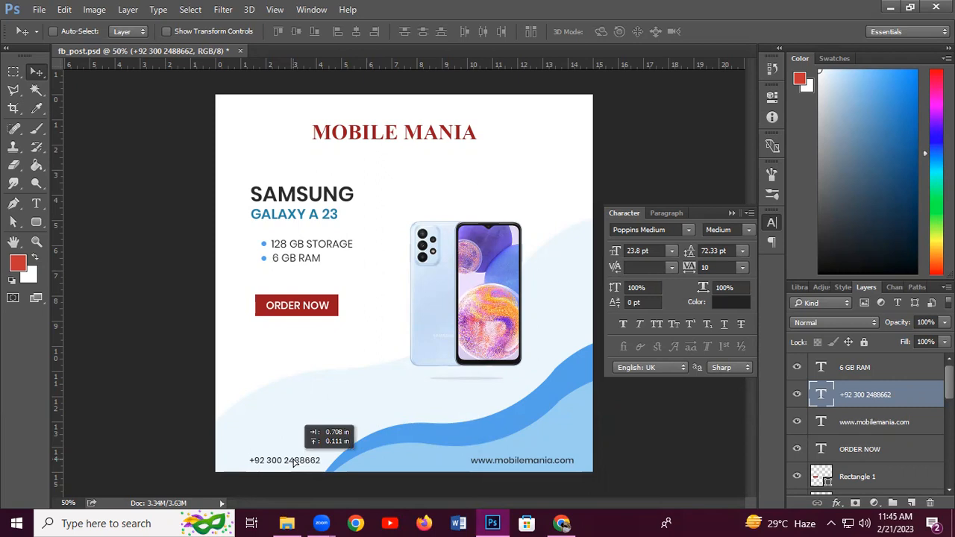
{"action": "left_click_drag", "start_coordinate": [294, 461], "coordinate": [293, 461]}
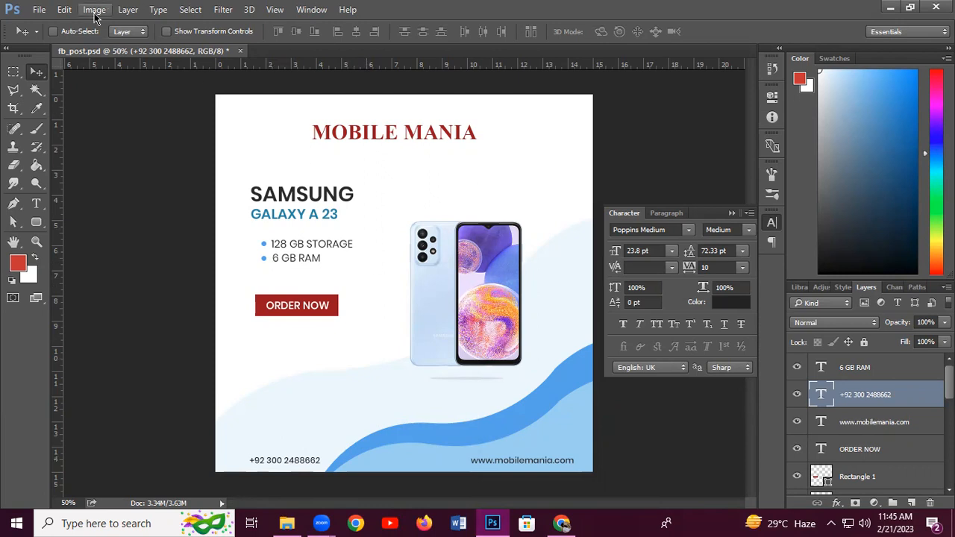
Save the working file fb_post.psd
{"action": "key", "text": "ctrl+s"}
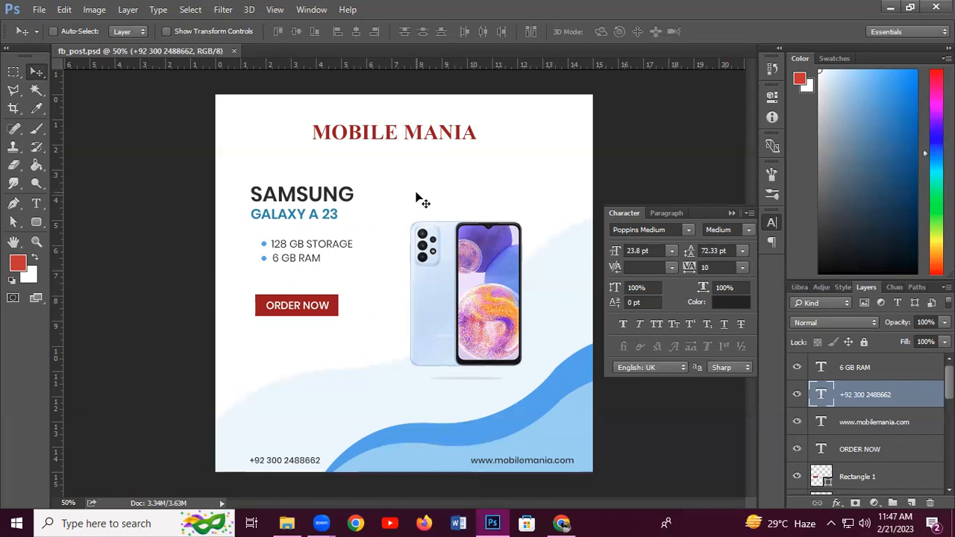
Save the post as fb_post.jpg in photoshop_class, accepting the default JPEG quality options
{"action": "left_click", "coordinate": [39, 10]}
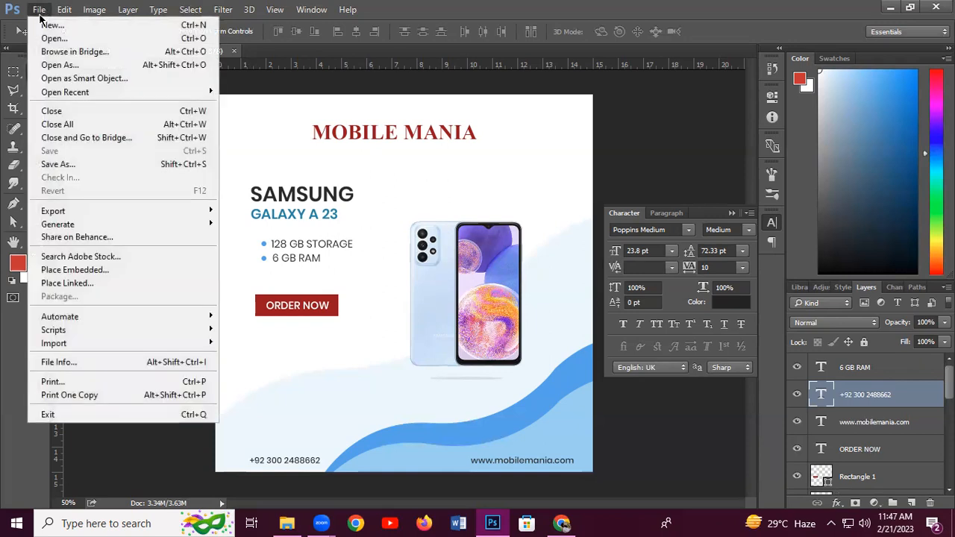
{"action": "left_click", "coordinate": [58, 164]}
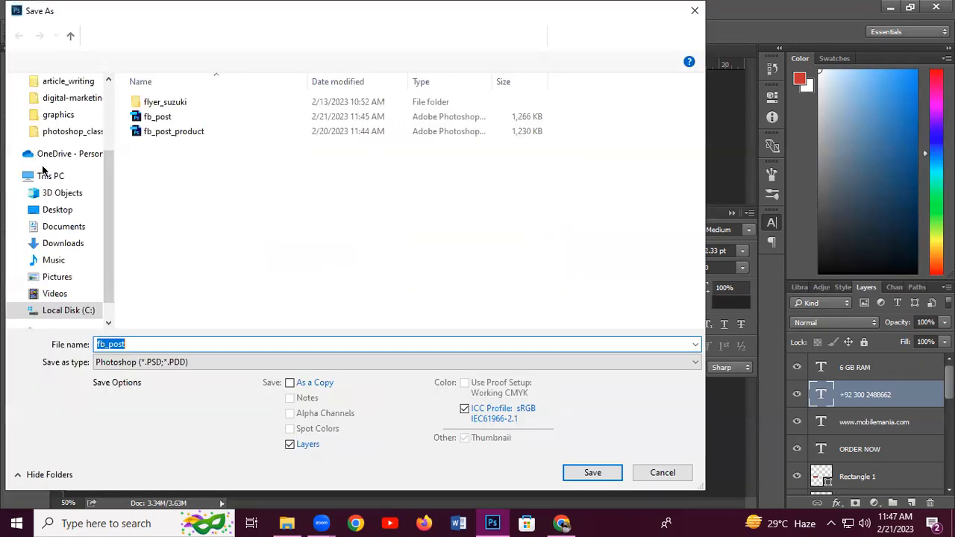
{"action": "left_click", "coordinate": [195, 362]}
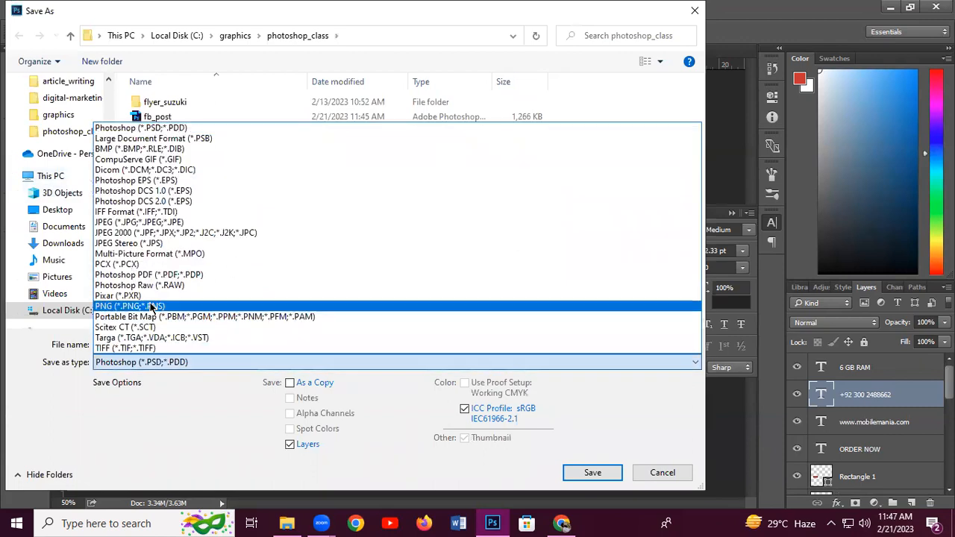
{"action": "left_click", "coordinate": [146, 222]}
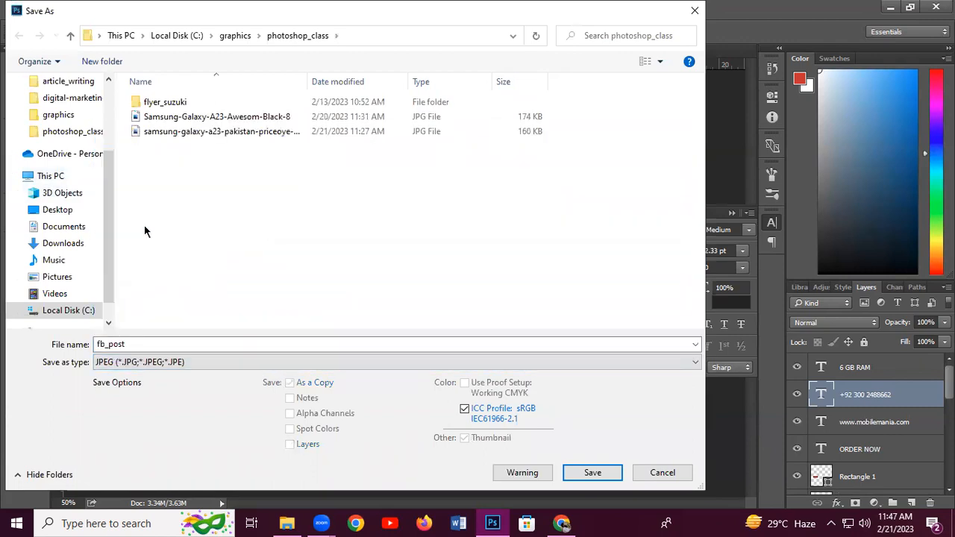
{"action": "left_click", "coordinate": [592, 472]}
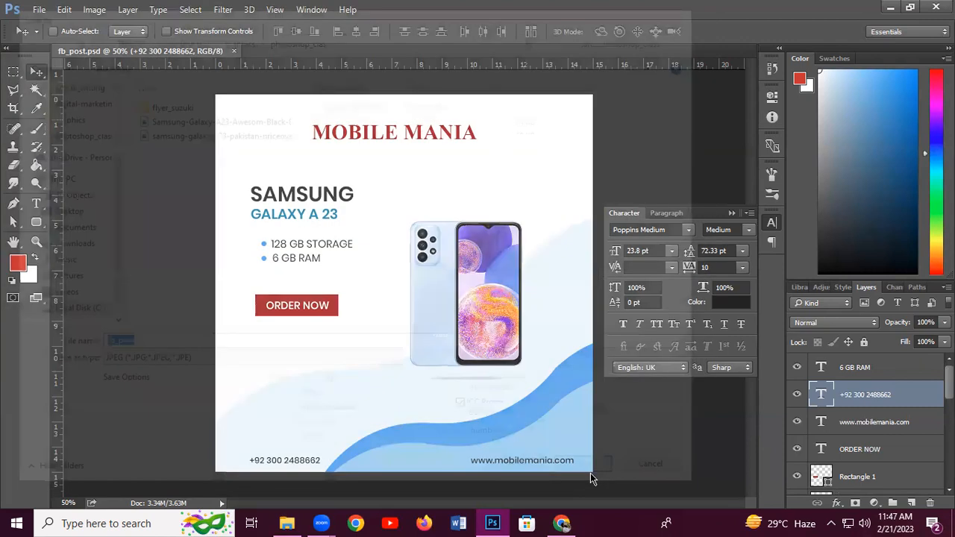
{"action": "left_click", "coordinate": [562, 132]}
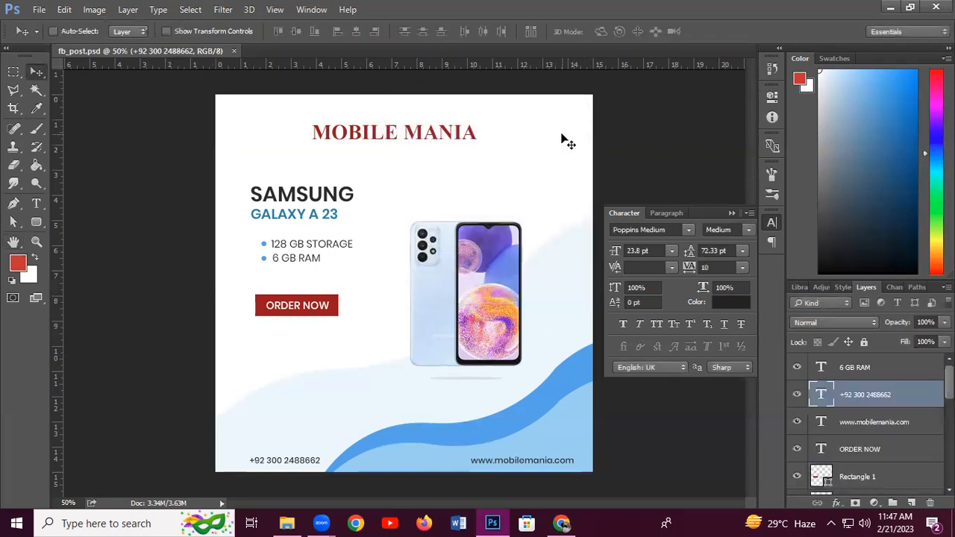